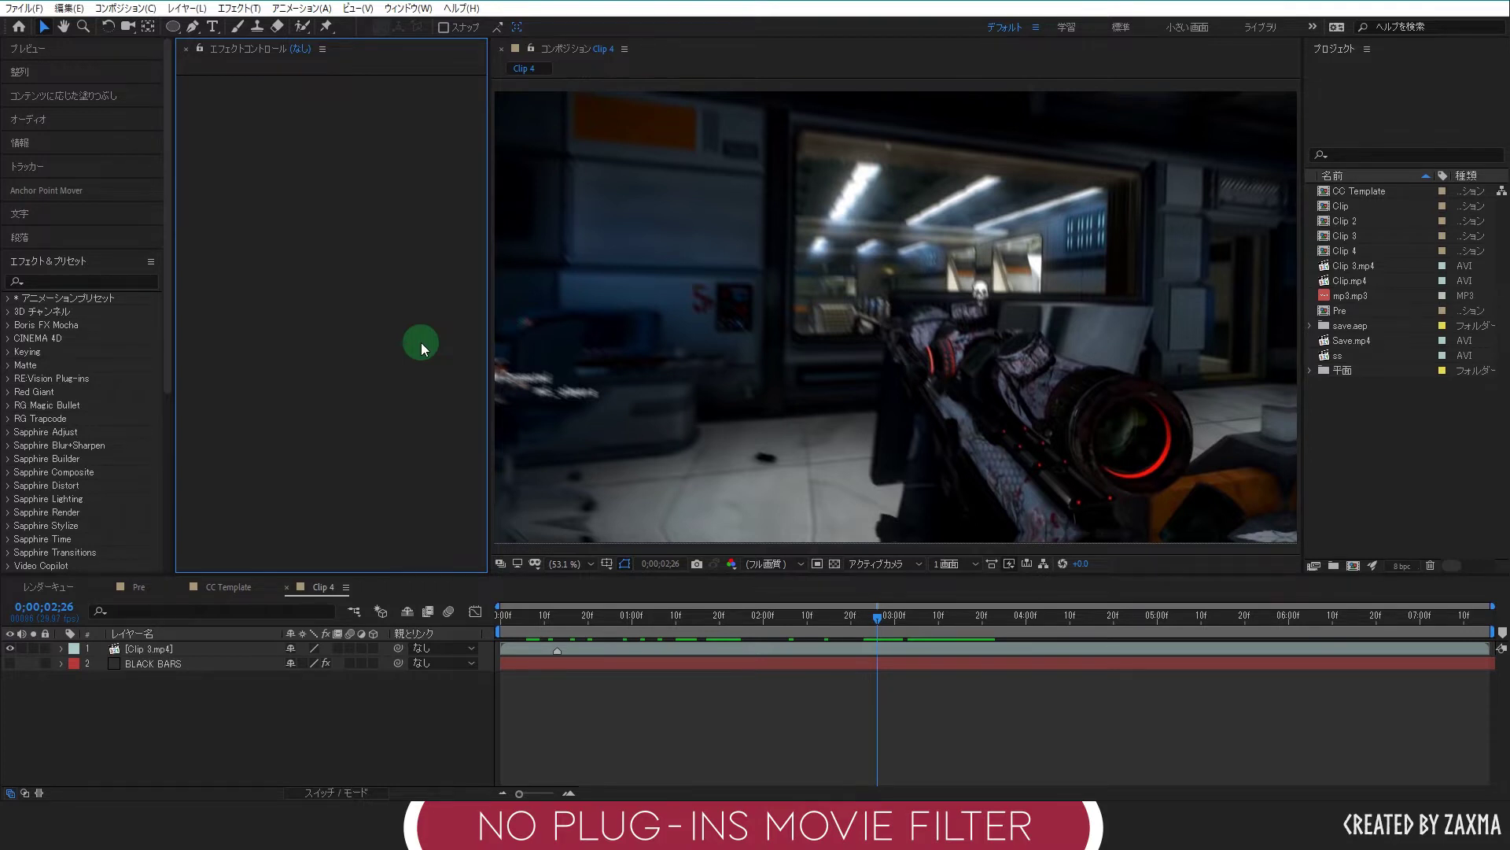
Add an adjustment layer above the clip and duplicate it so there are three.
right_click(207, 705)
click(390, 537)
click(470, 661)
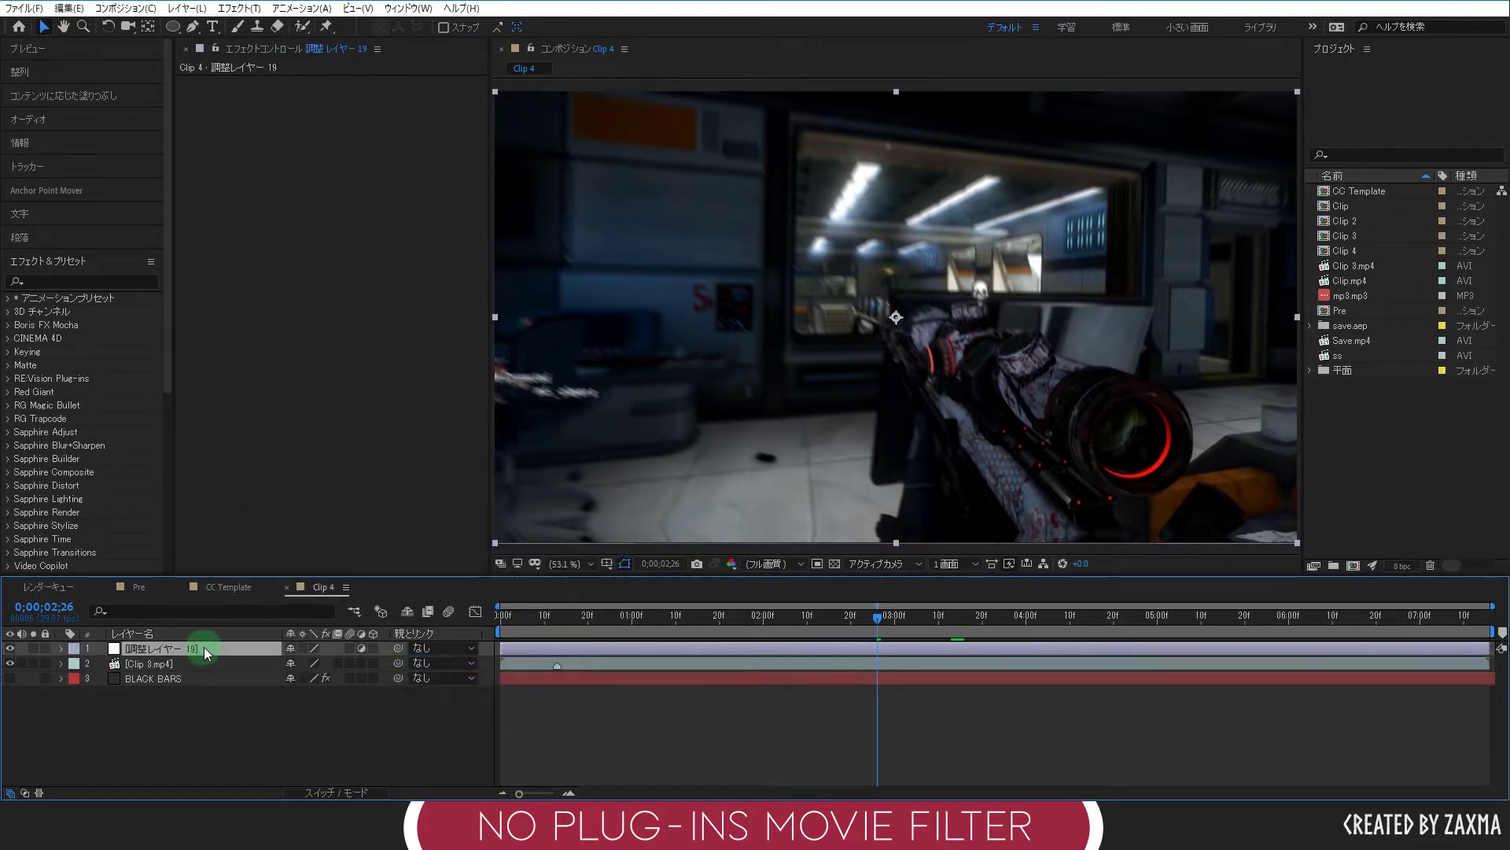
key(ctrl+d)
key(ctrl+d)
click(186, 724)
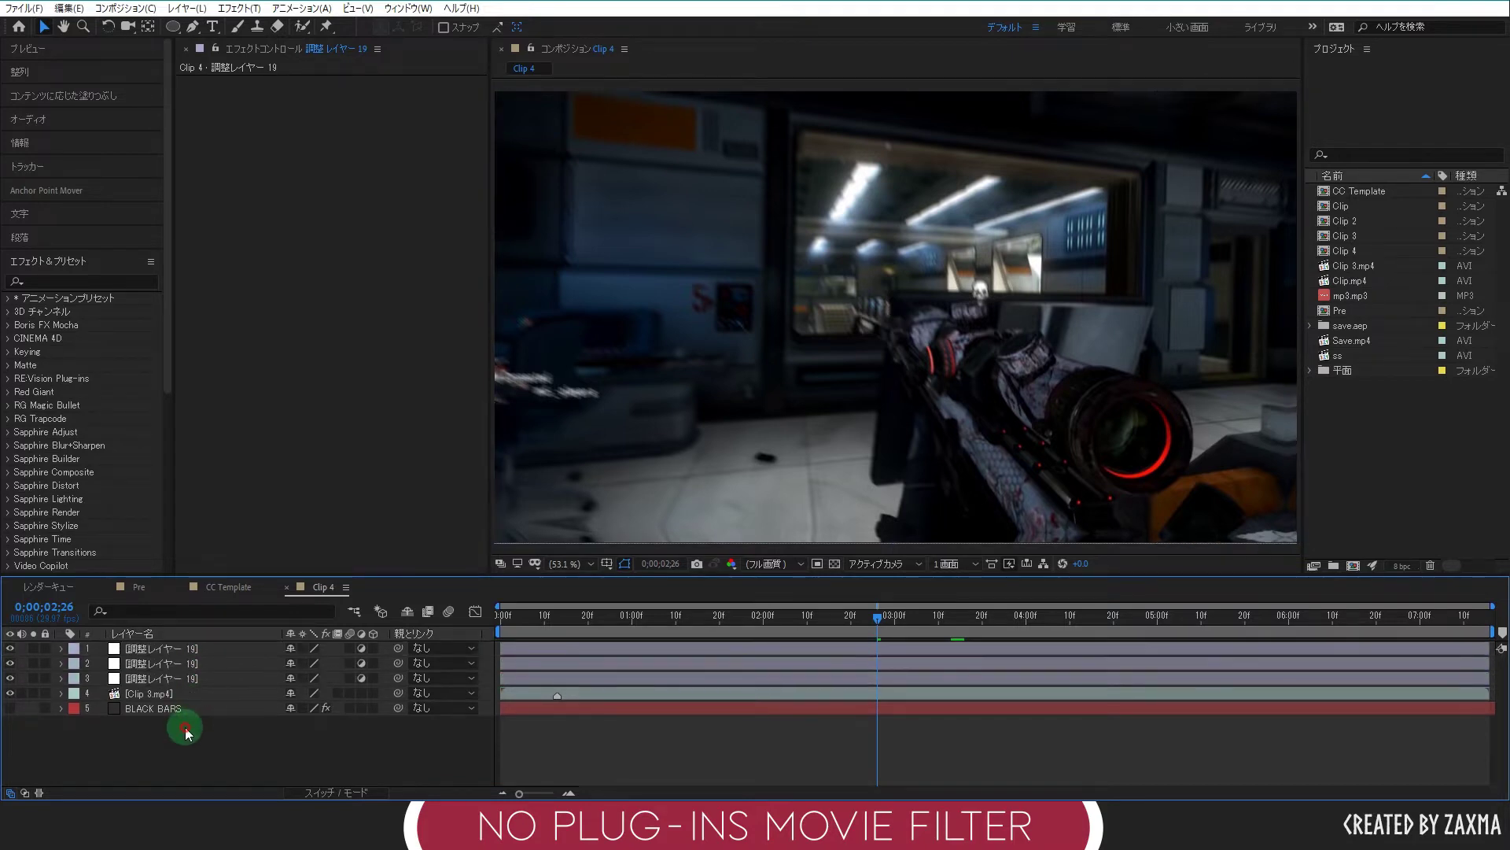
drag(203, 681, 212, 649)
click(173, 748)
Rename the top adjustment layer to Color.
click(206, 677)
click(208, 648)
right_click(208, 648)
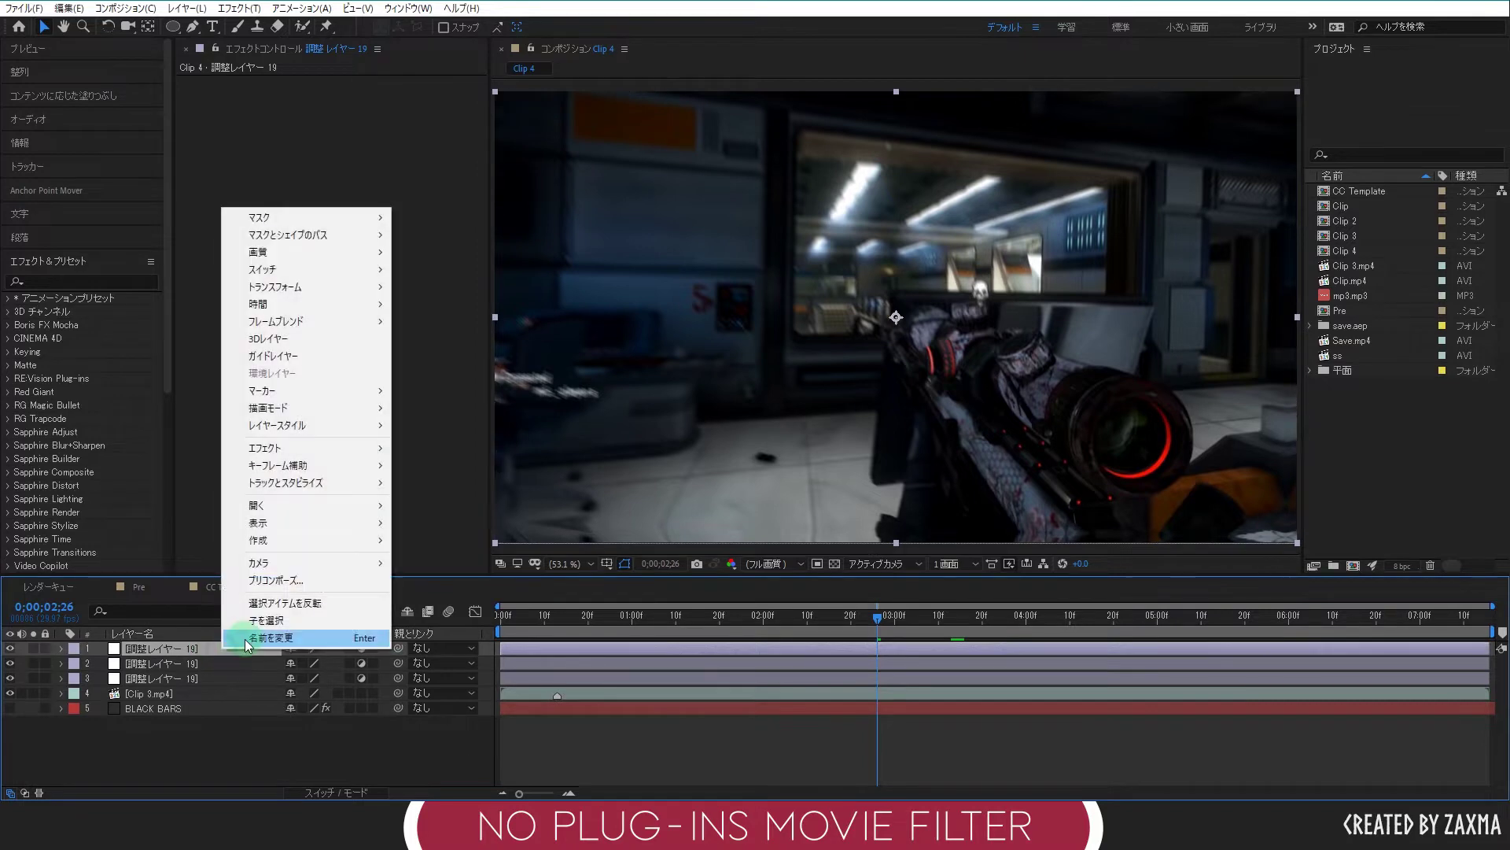
click(236, 663)
text(Color)
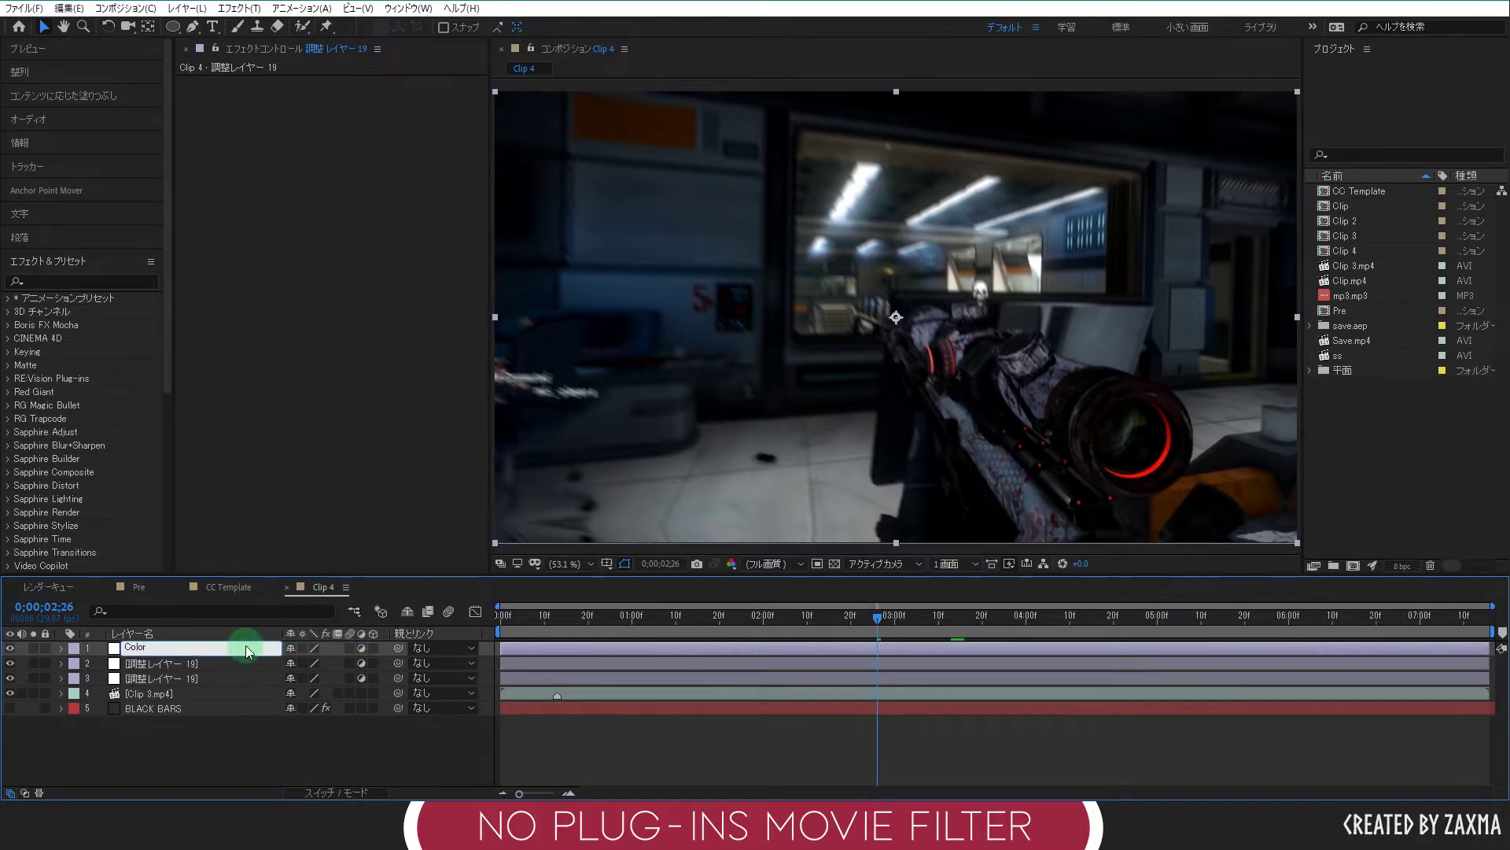
key(Return)
Rename the remaining two adjustment layers Blur and Flare.
click(226, 663)
right_click(226, 663)
click(228, 663)
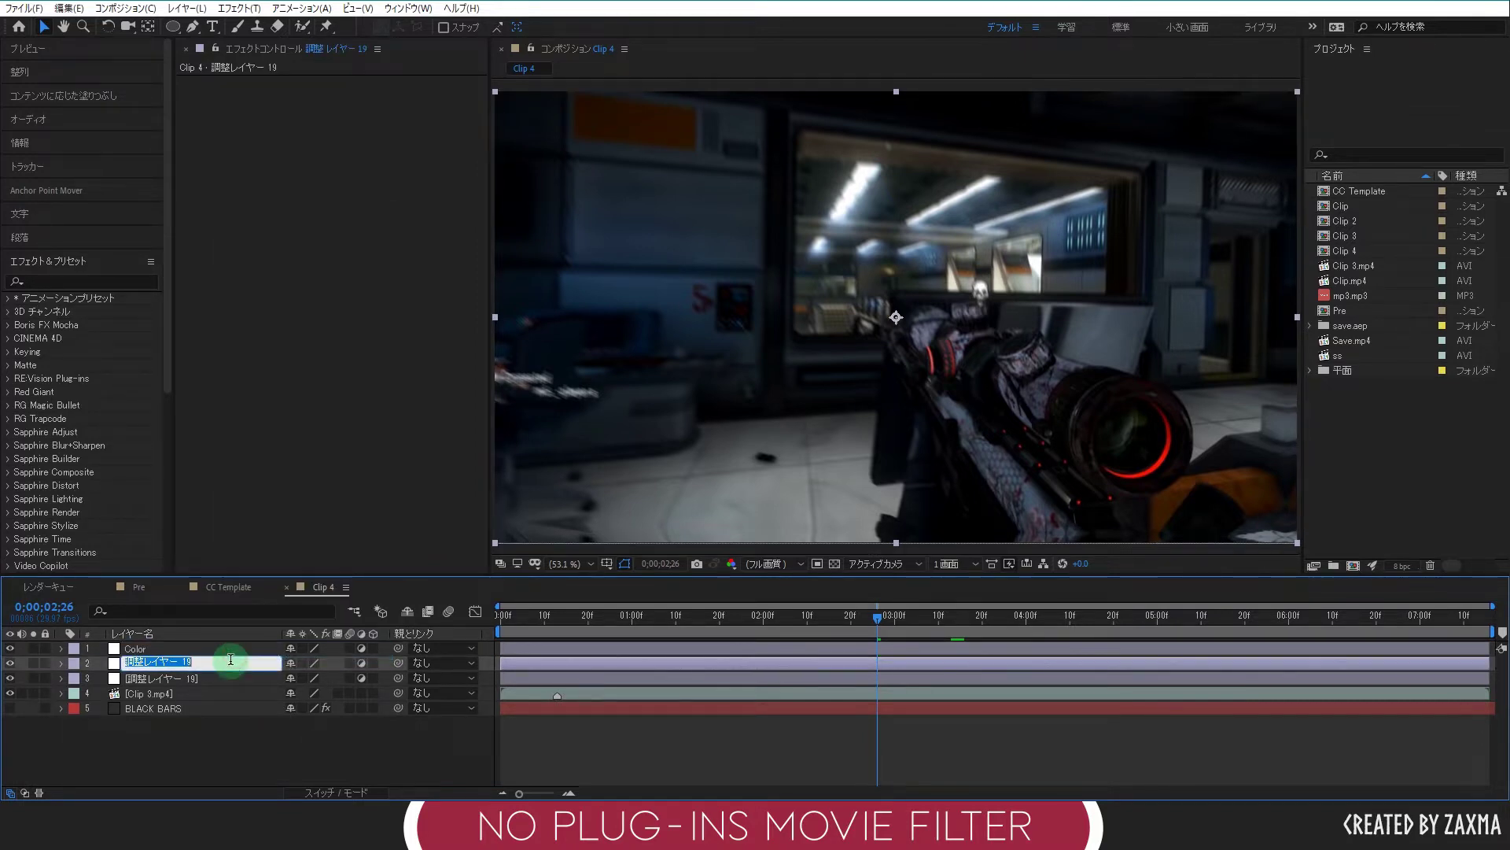
text(Blur)
key(Return)
click(283, 678)
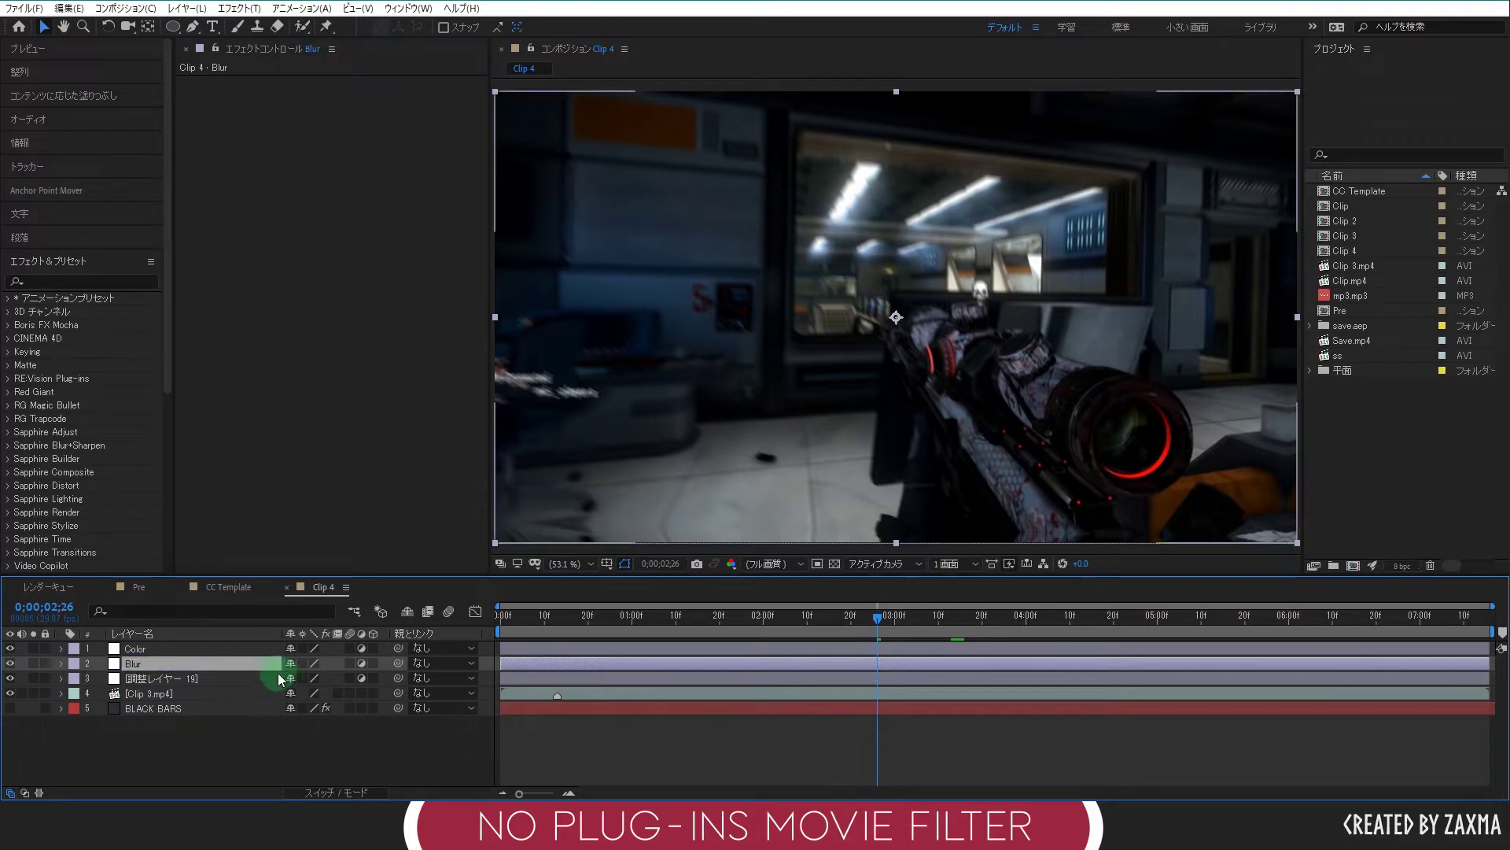
right_click(283, 677)
click(284, 661)
text(Flare)
key(Return)
click(198, 728)
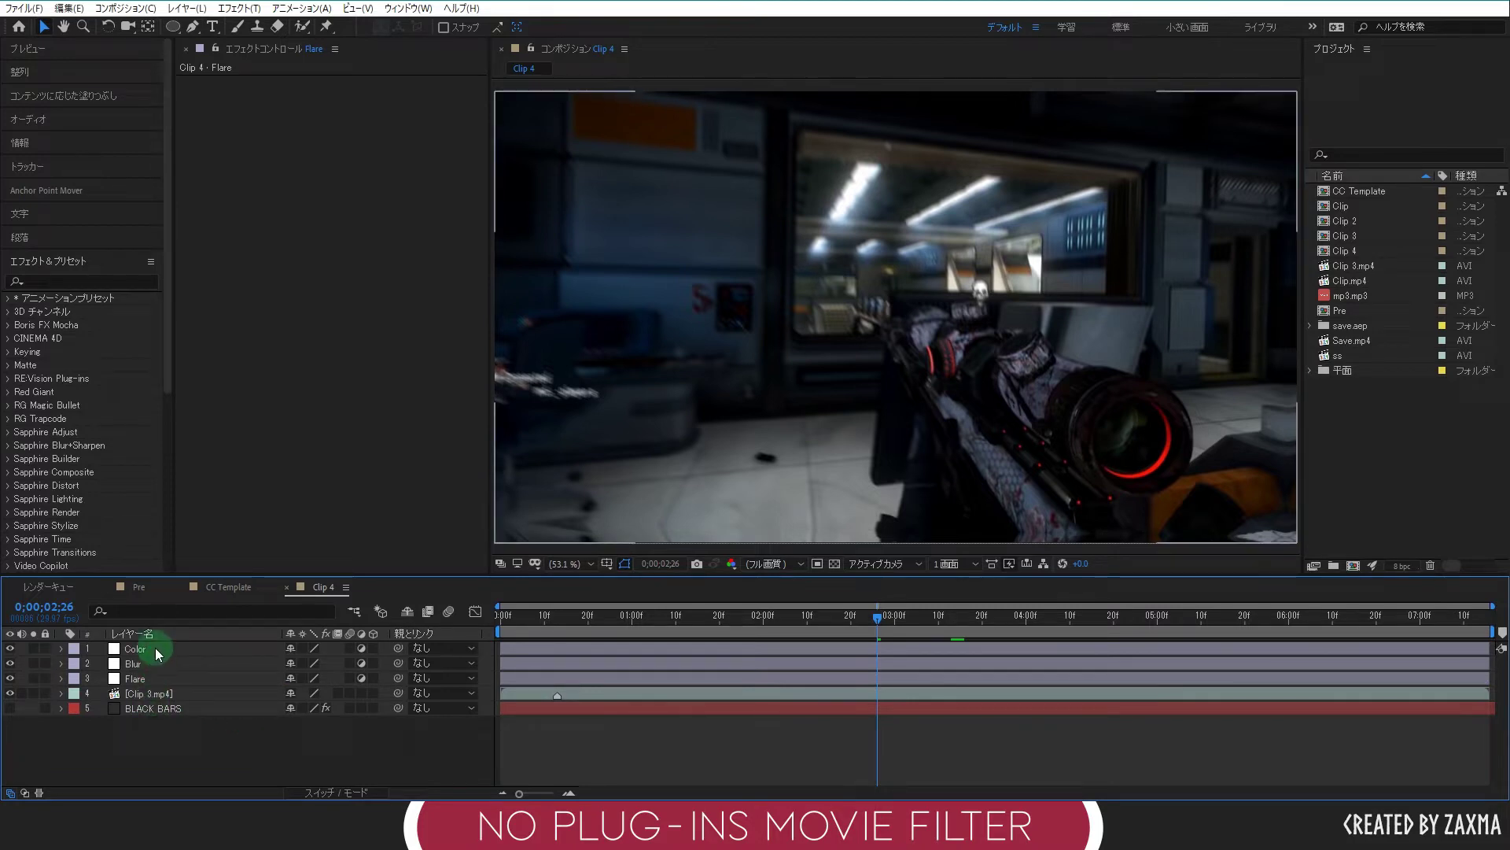
Drag Color below Flare, then check each layer for a Blur, Flare, Color order.
drag(157, 654, 154, 682)
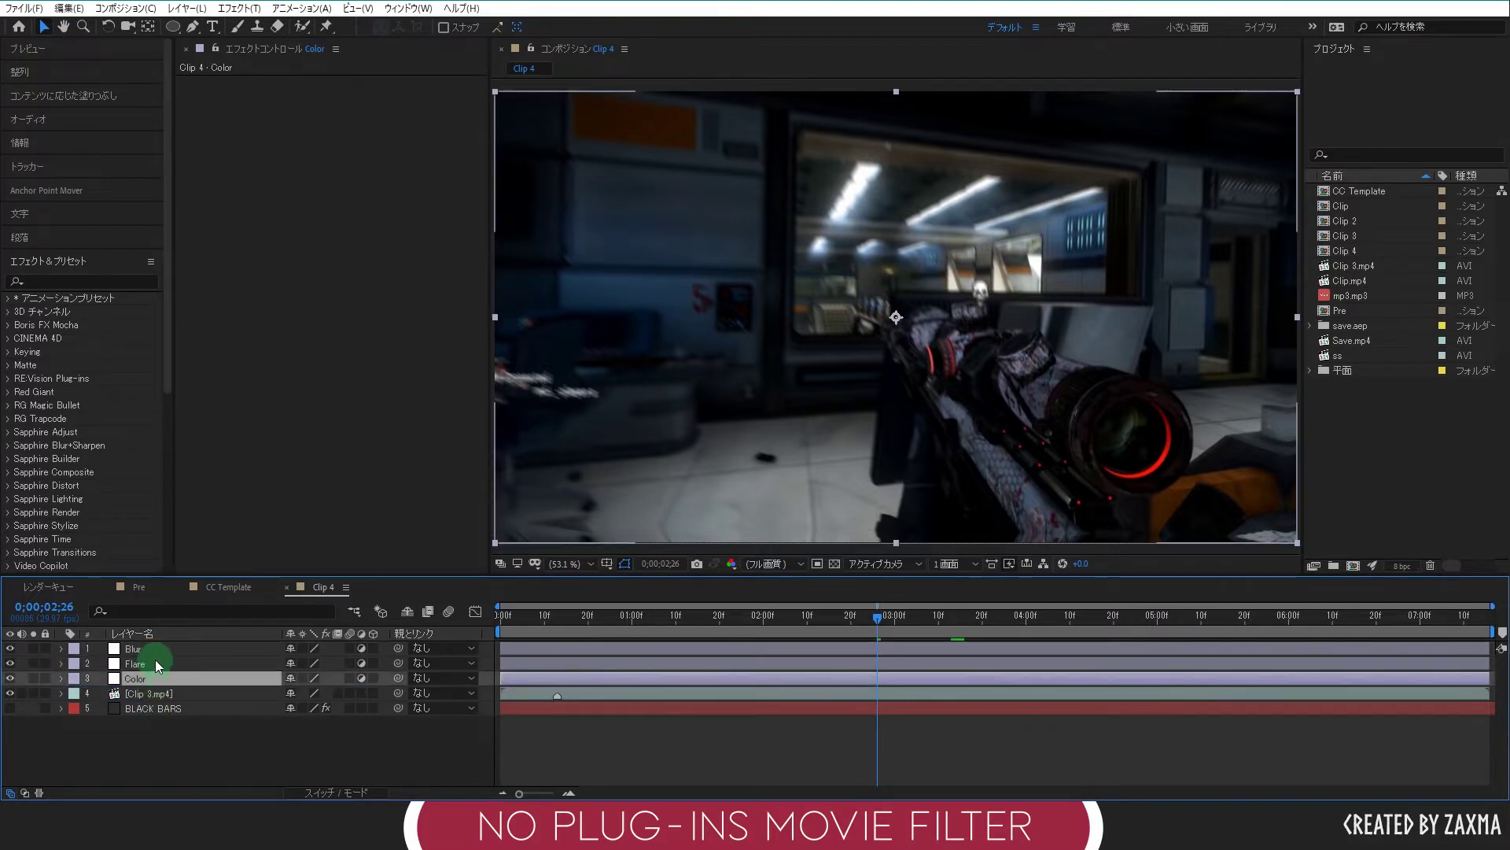
click(154, 650)
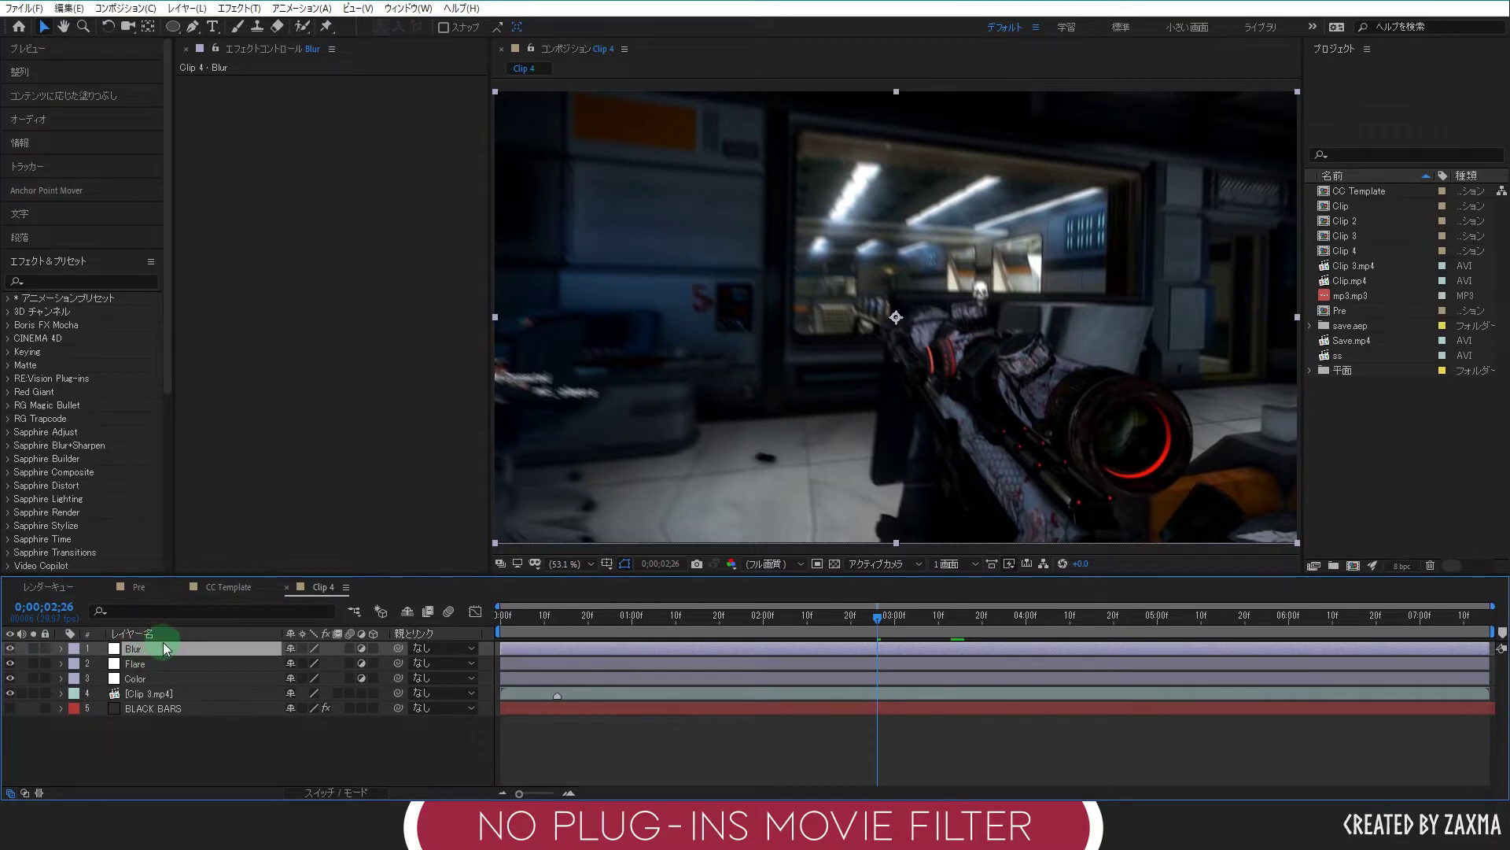
click(132, 663)
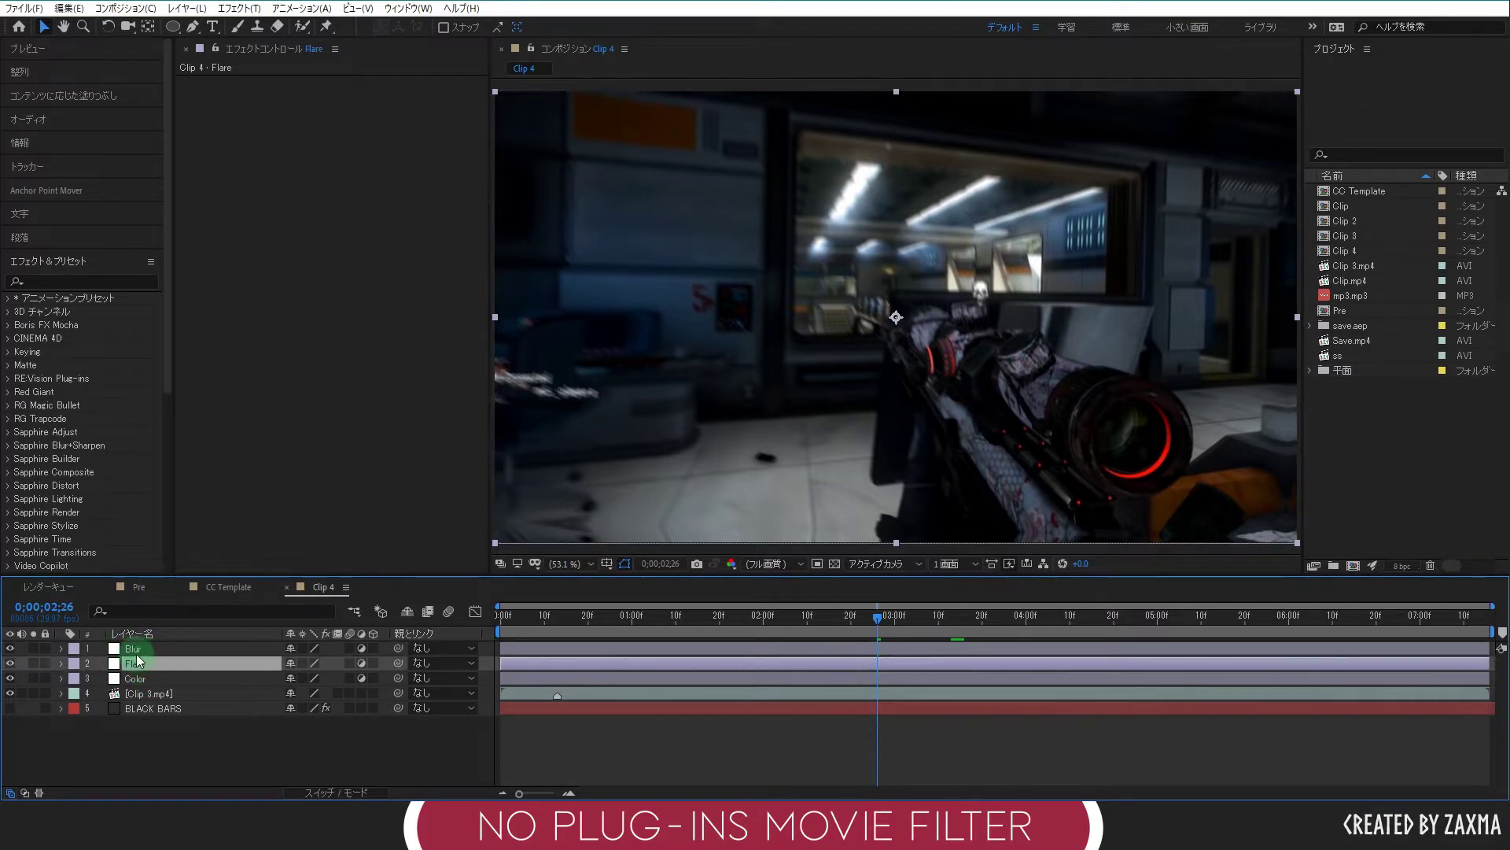
click(204, 748)
click(169, 680)
click(163, 664)
click(168, 649)
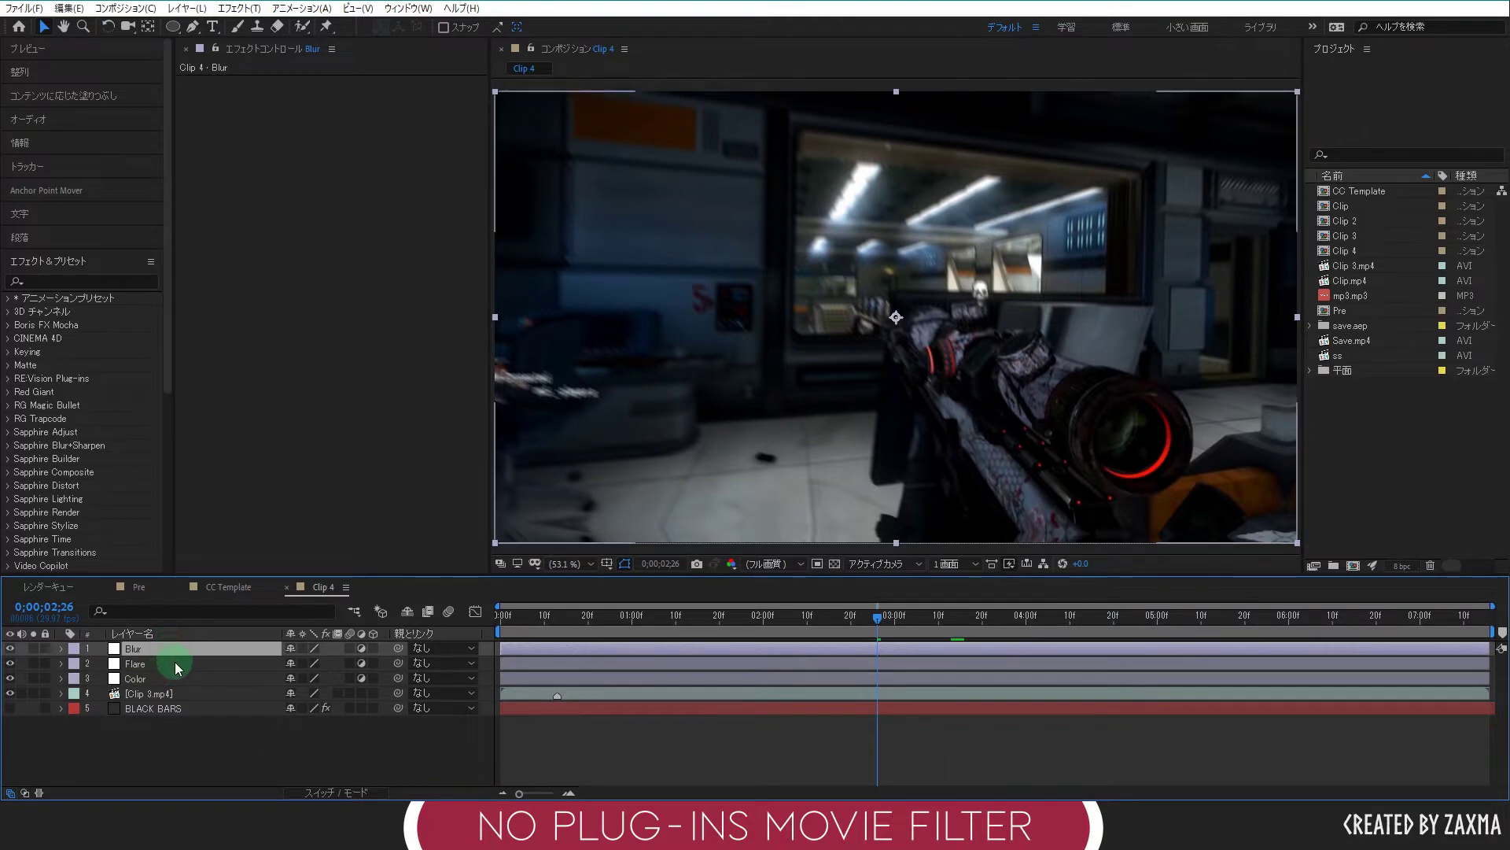
click(197, 739)
click(151, 681)
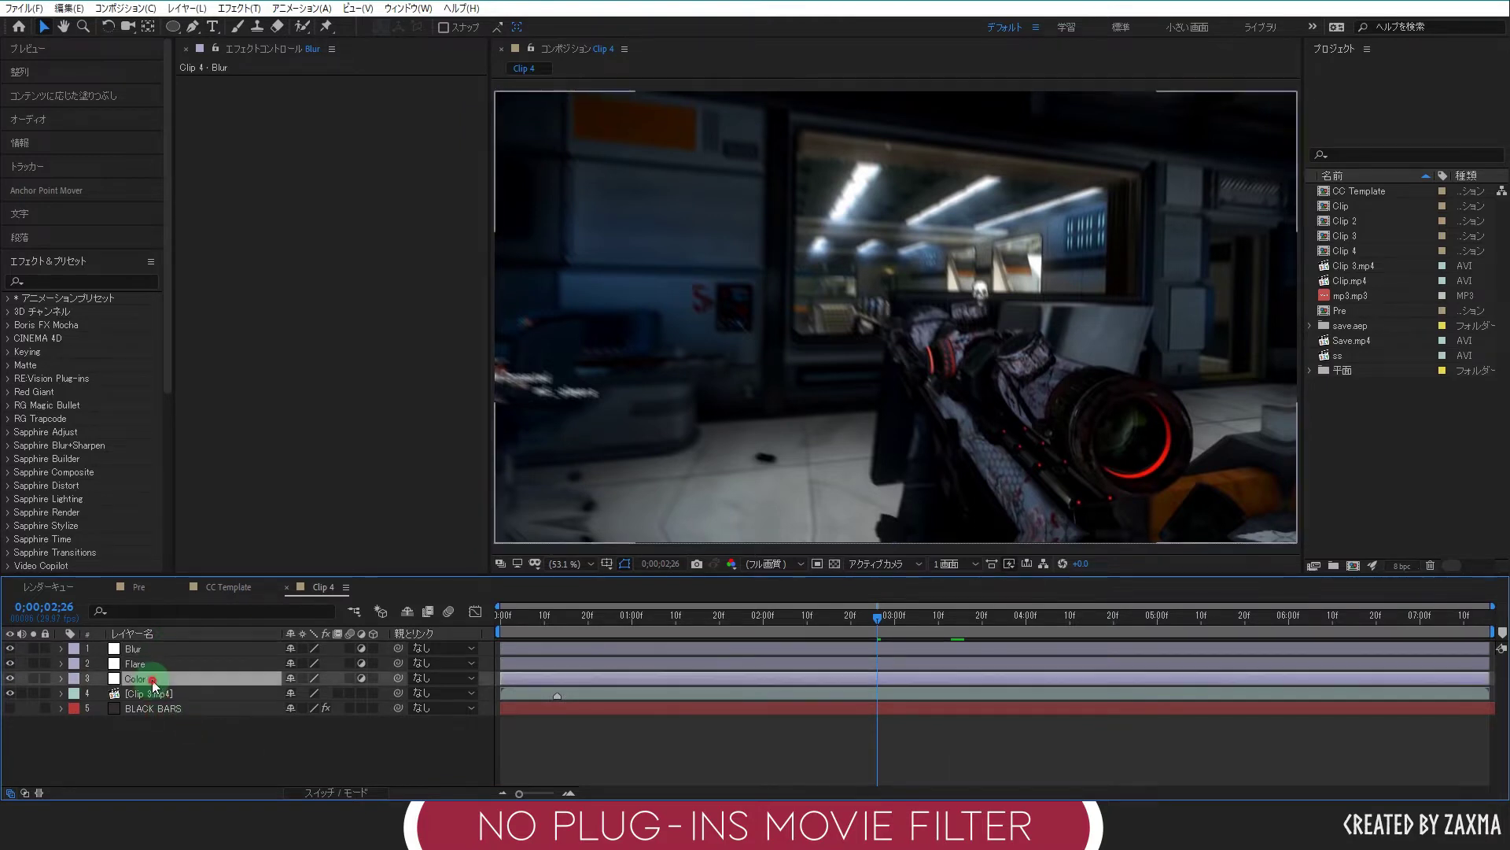
click(146, 681)
click(353, 503)
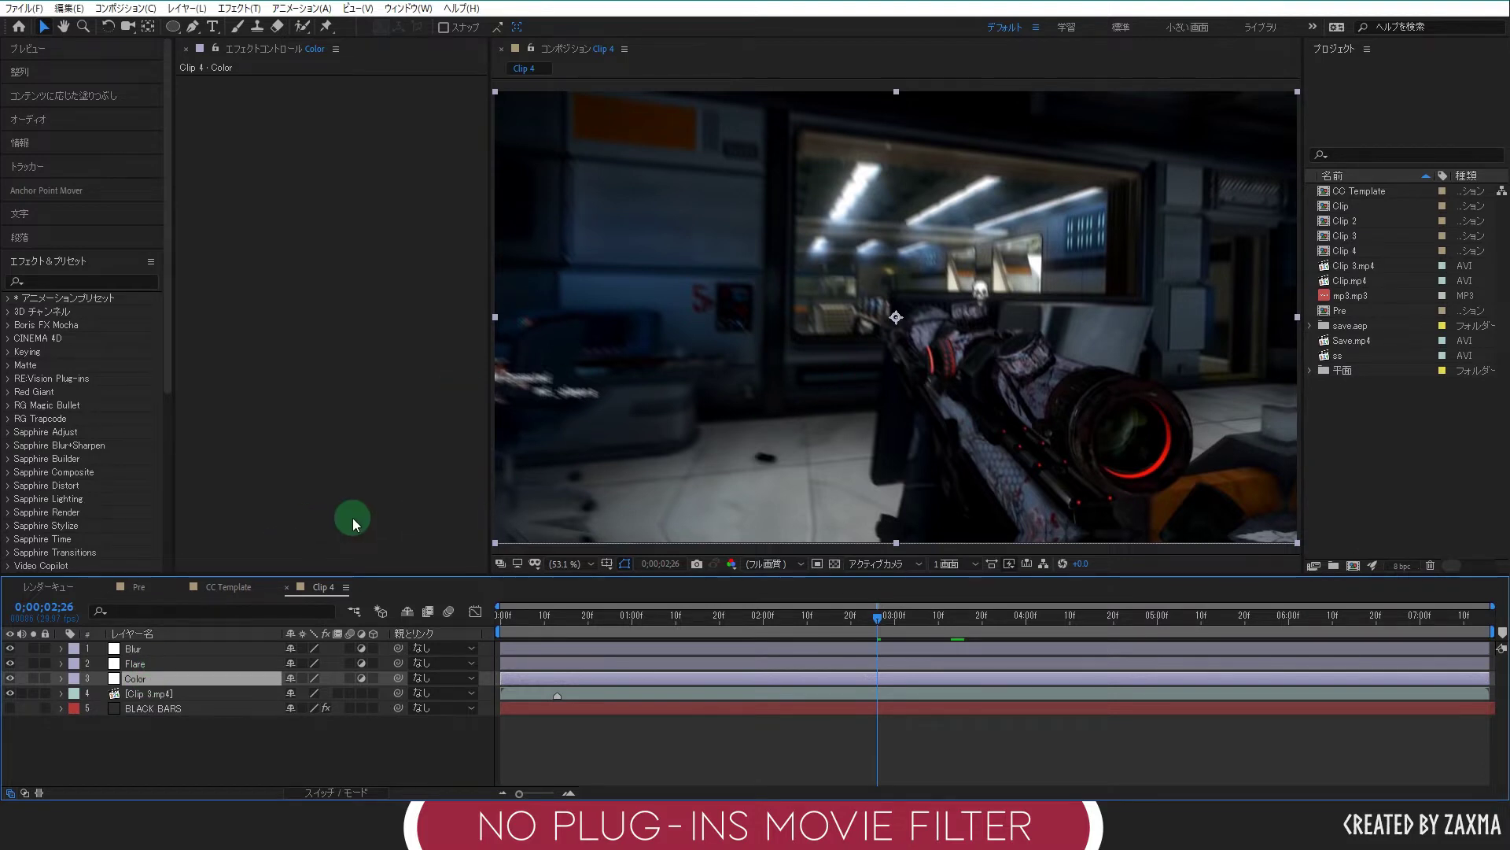
click(194, 666)
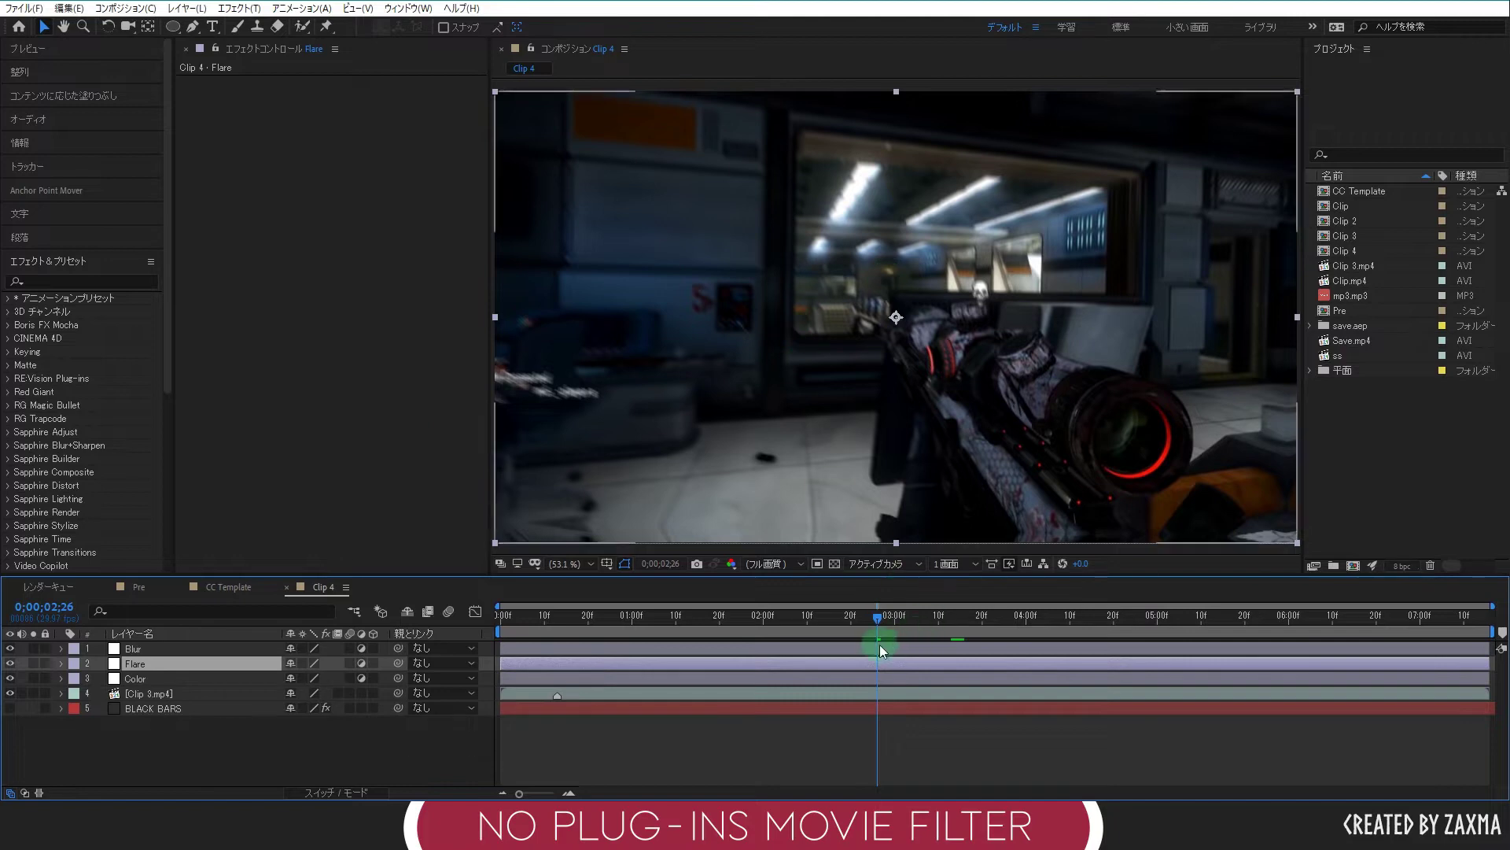
Scrub the playhead to 0;00;03;15 and select the Color adjustment layer.
drag(879, 617, 961, 623)
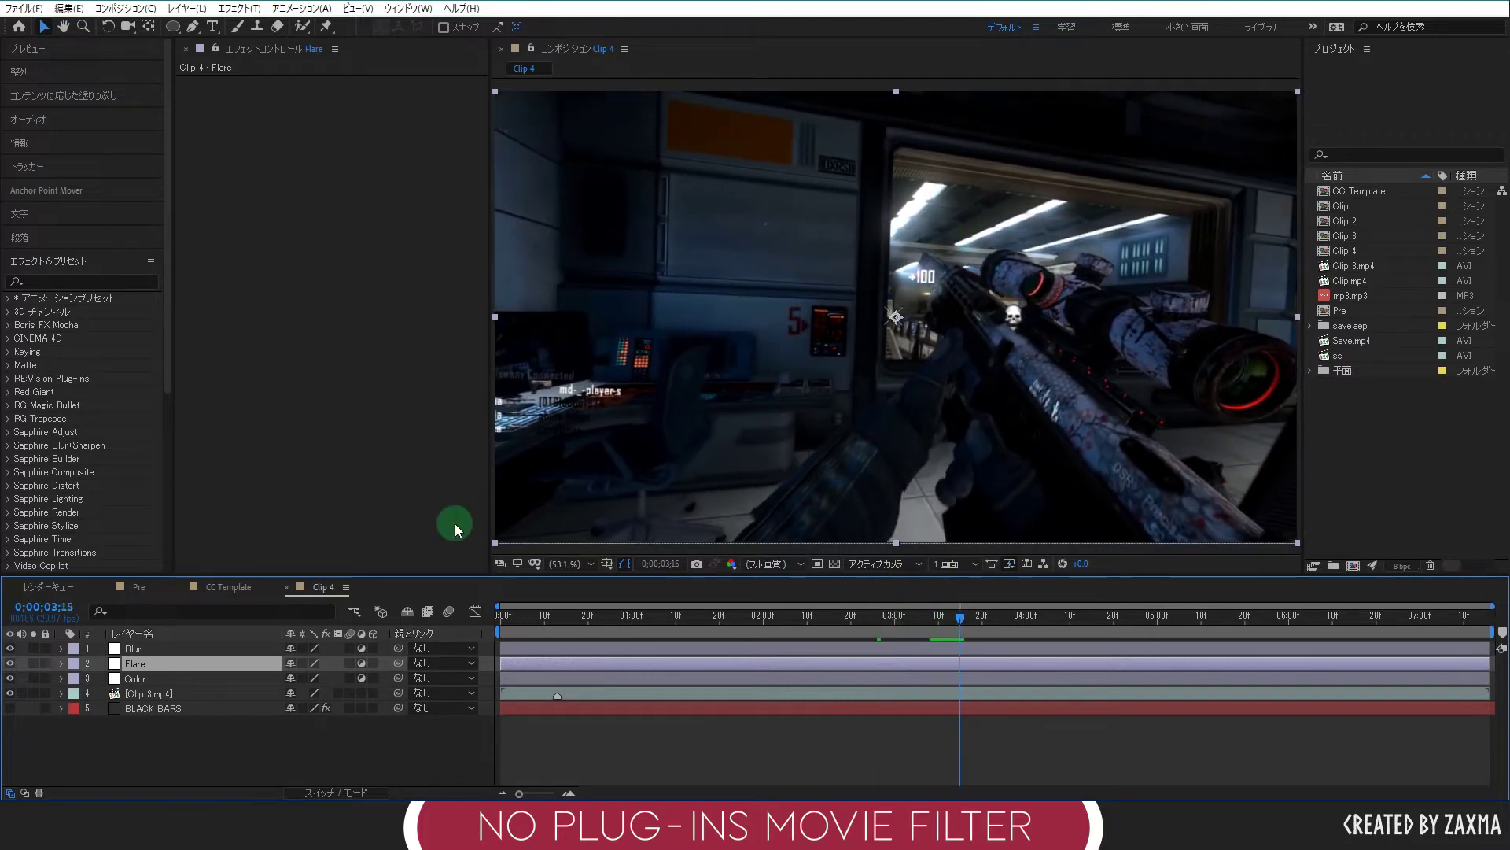
click(186, 754)
click(167, 666)
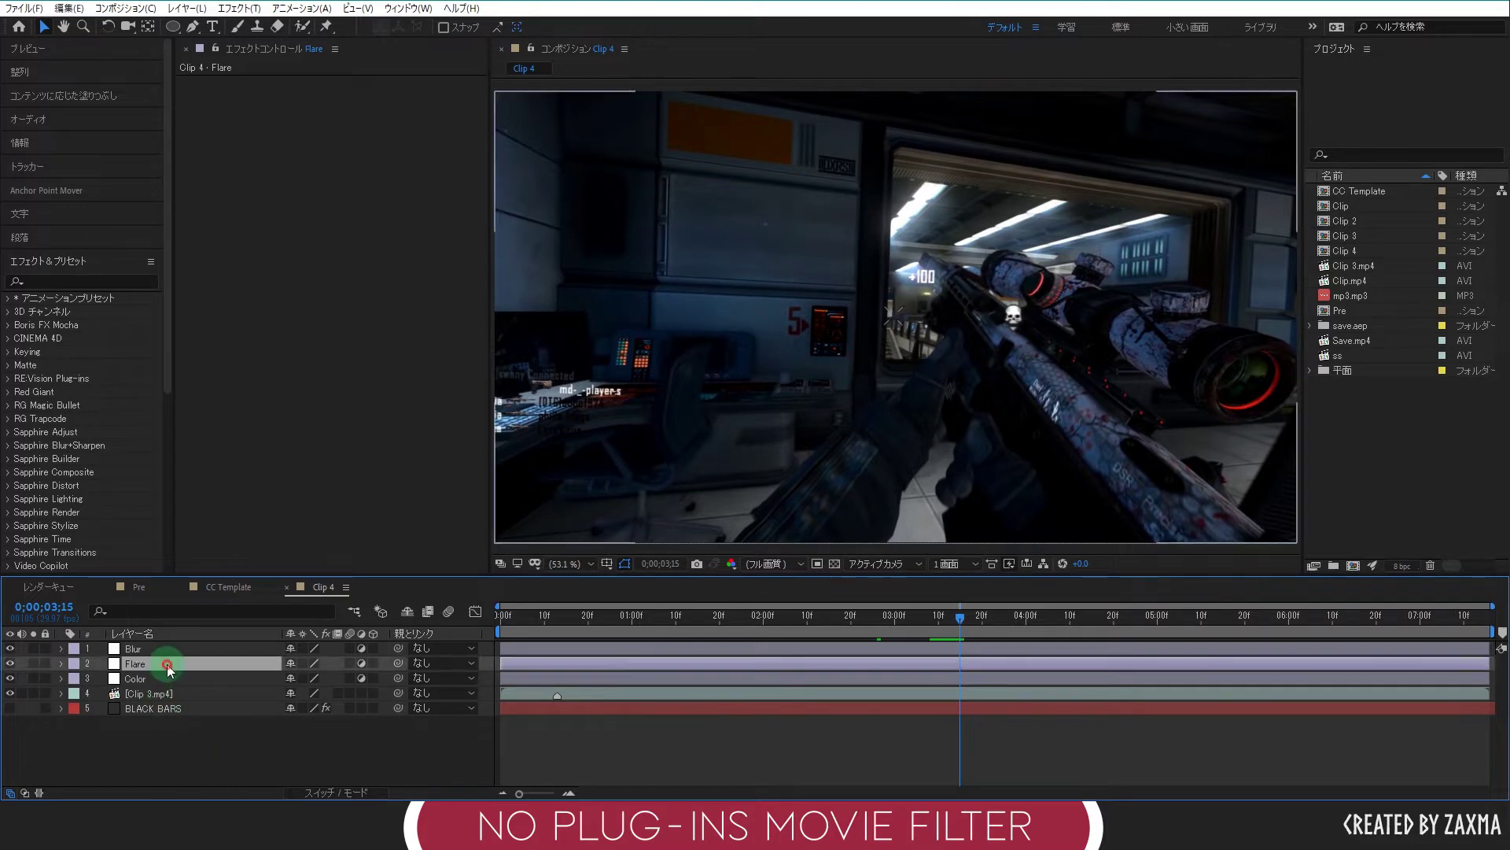
click(177, 648)
click(845, 409)
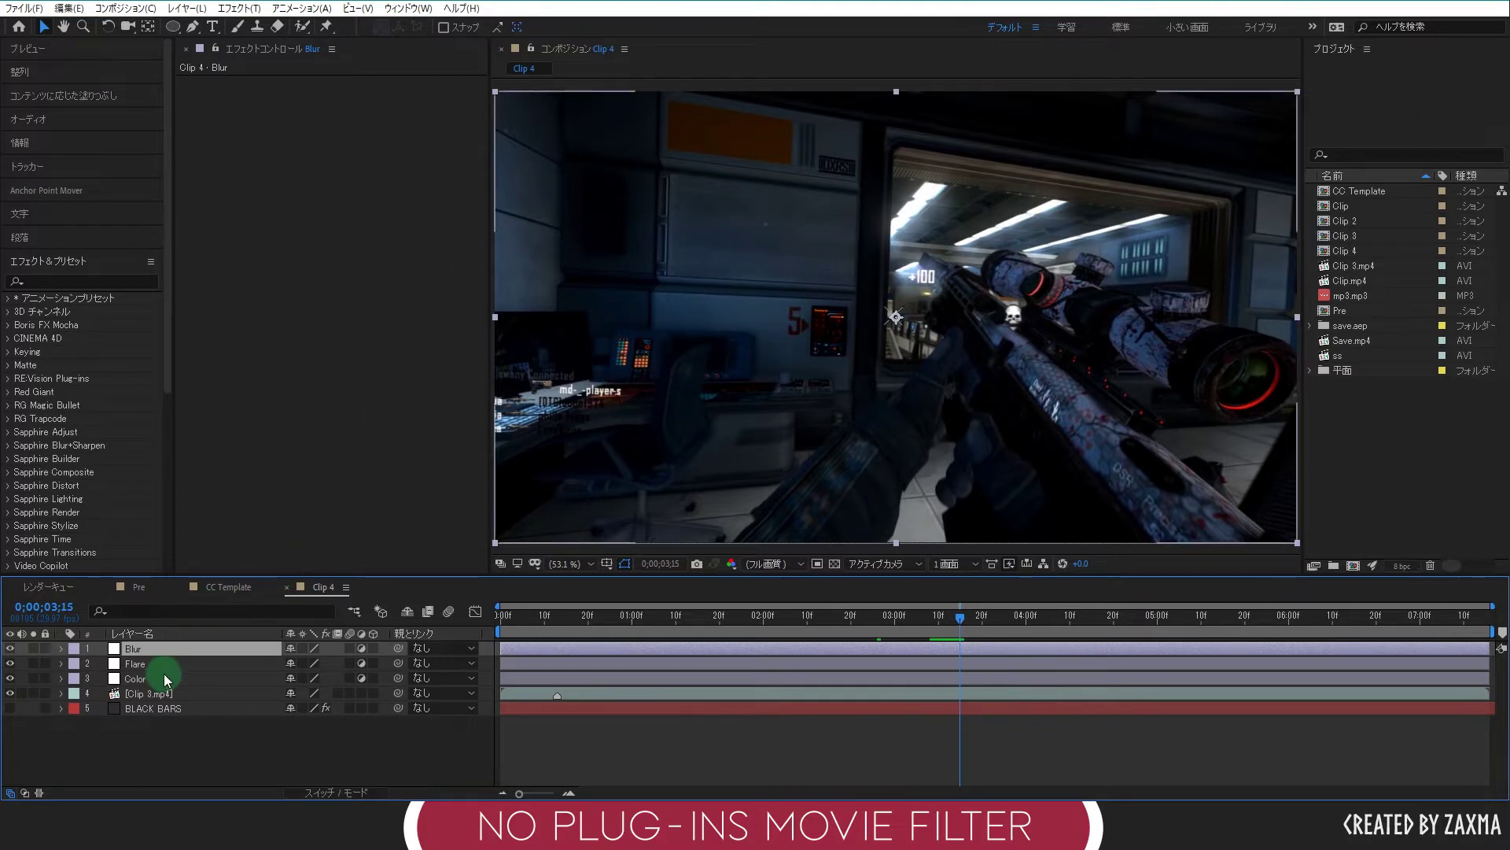
click(184, 758)
click(244, 647)
click(196, 732)
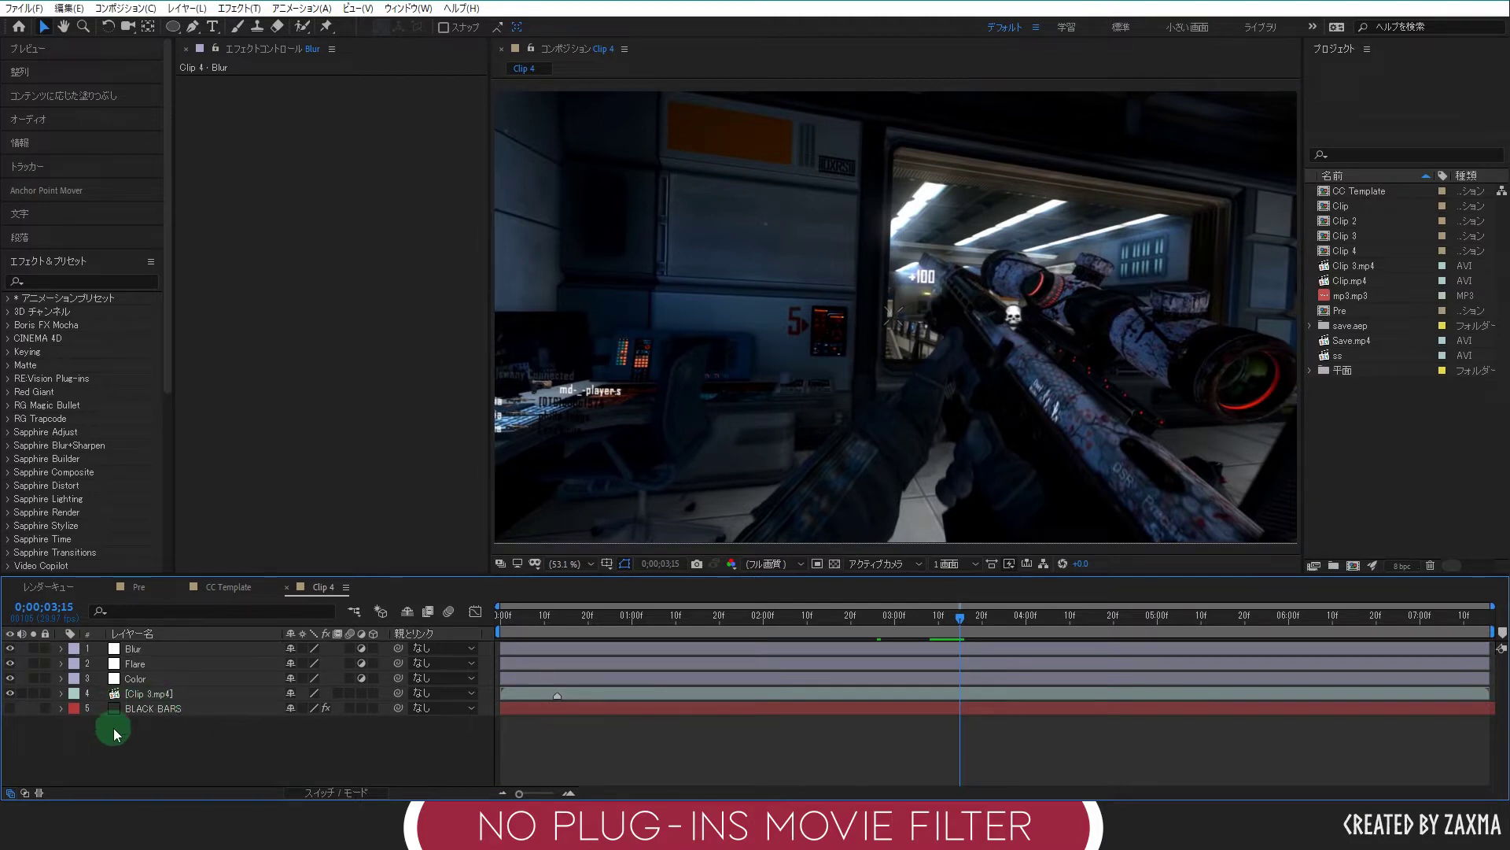
click(194, 679)
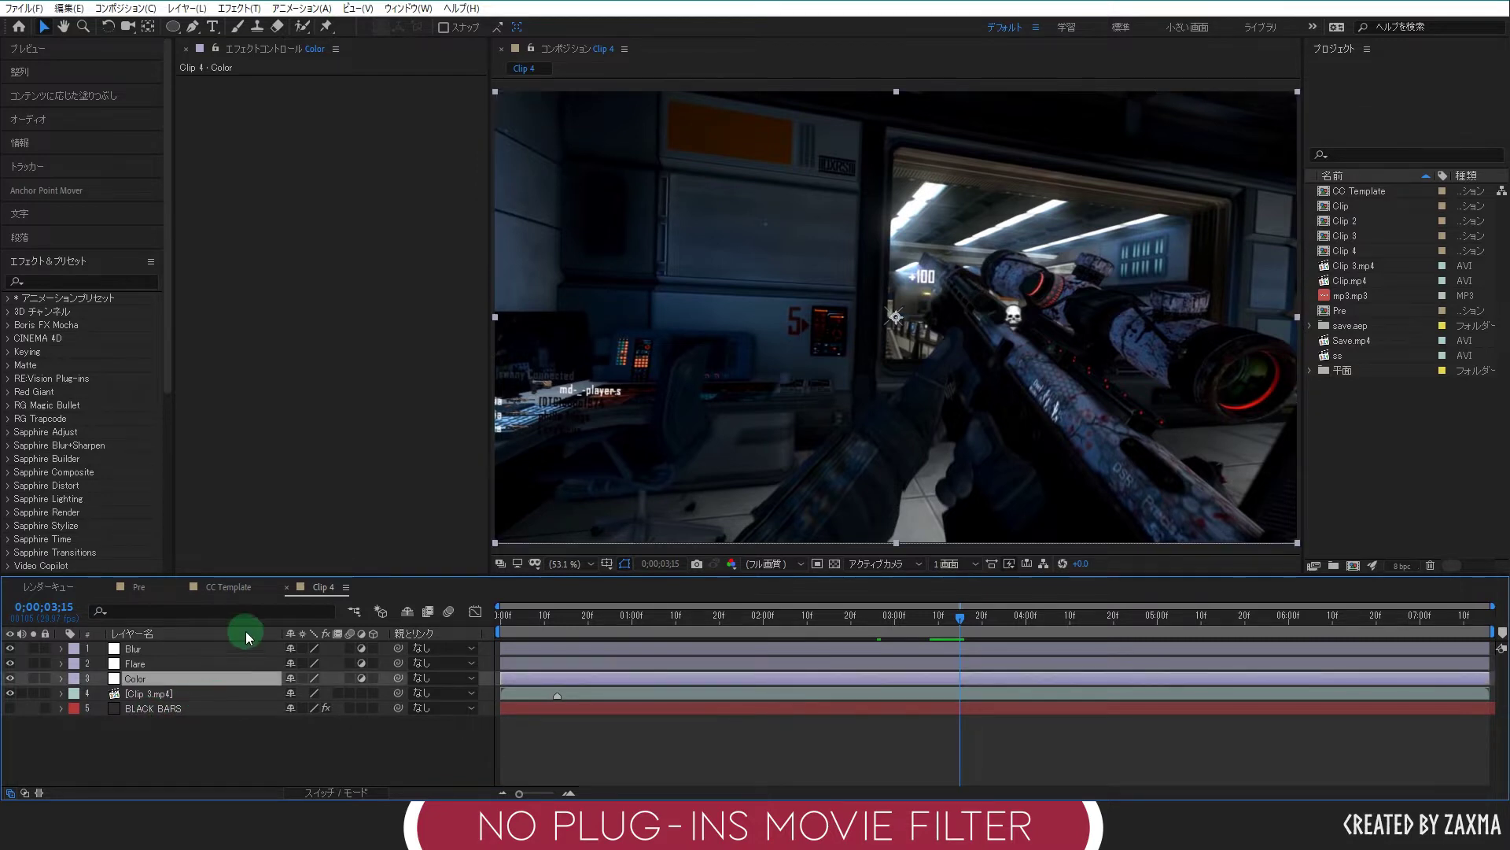
Apply Brightness & Contrast to the Color layer.
right_click(358, 438)
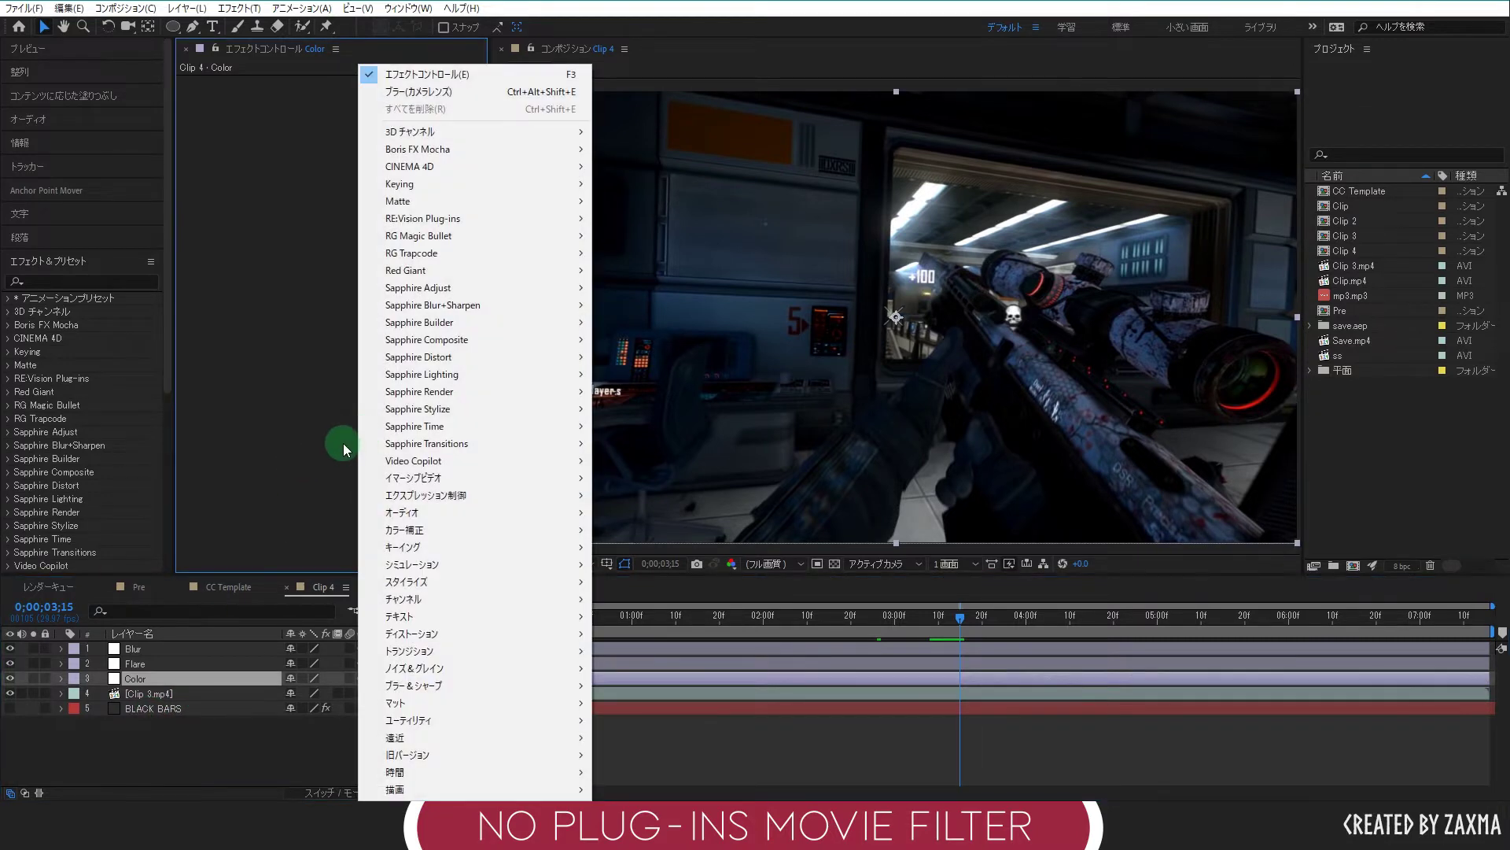
mouse_move(472, 530)
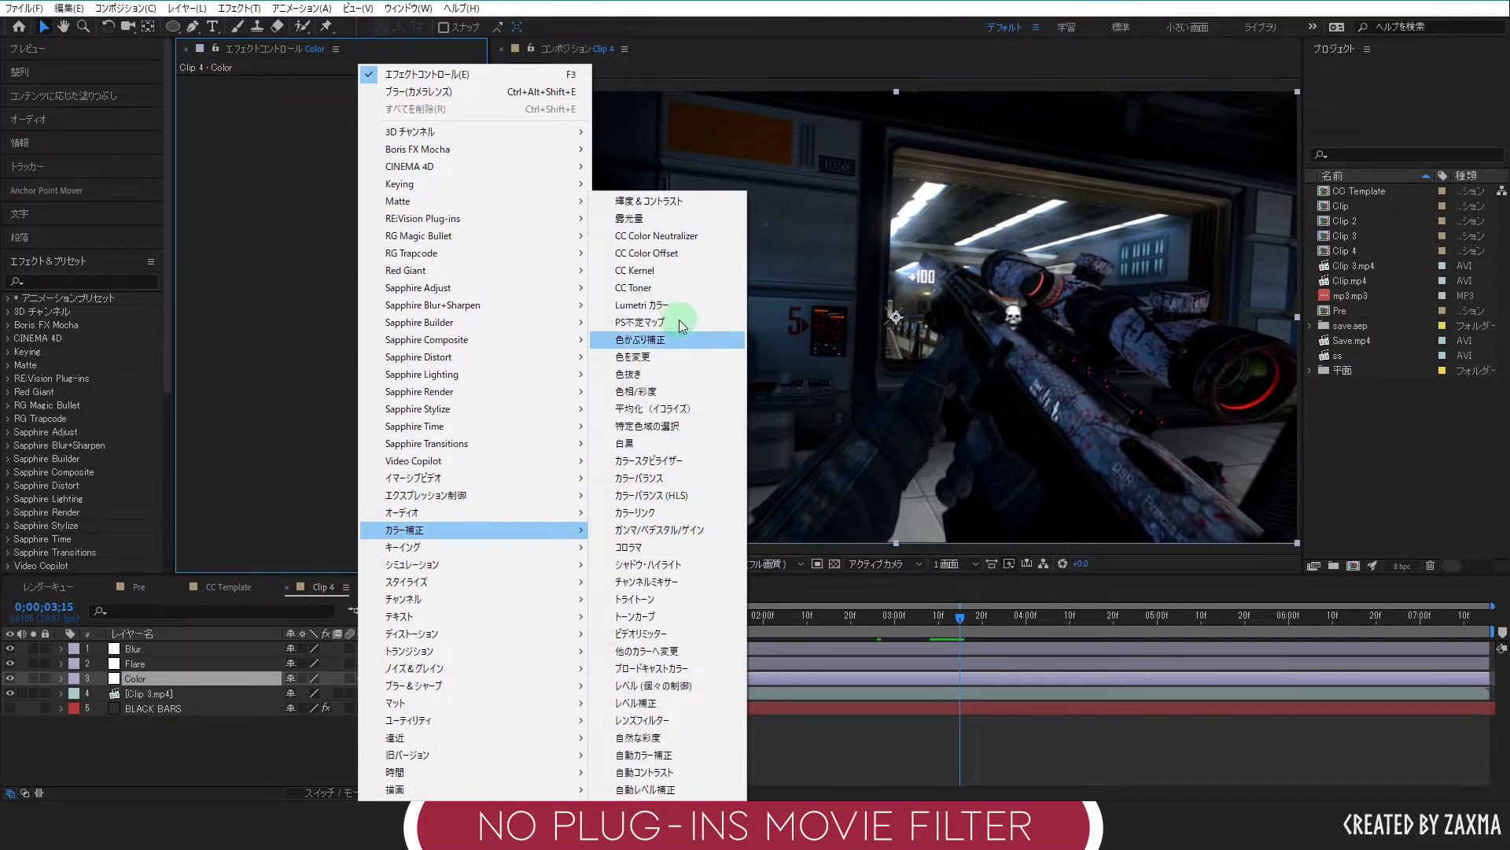
mouse_move(575, 542)
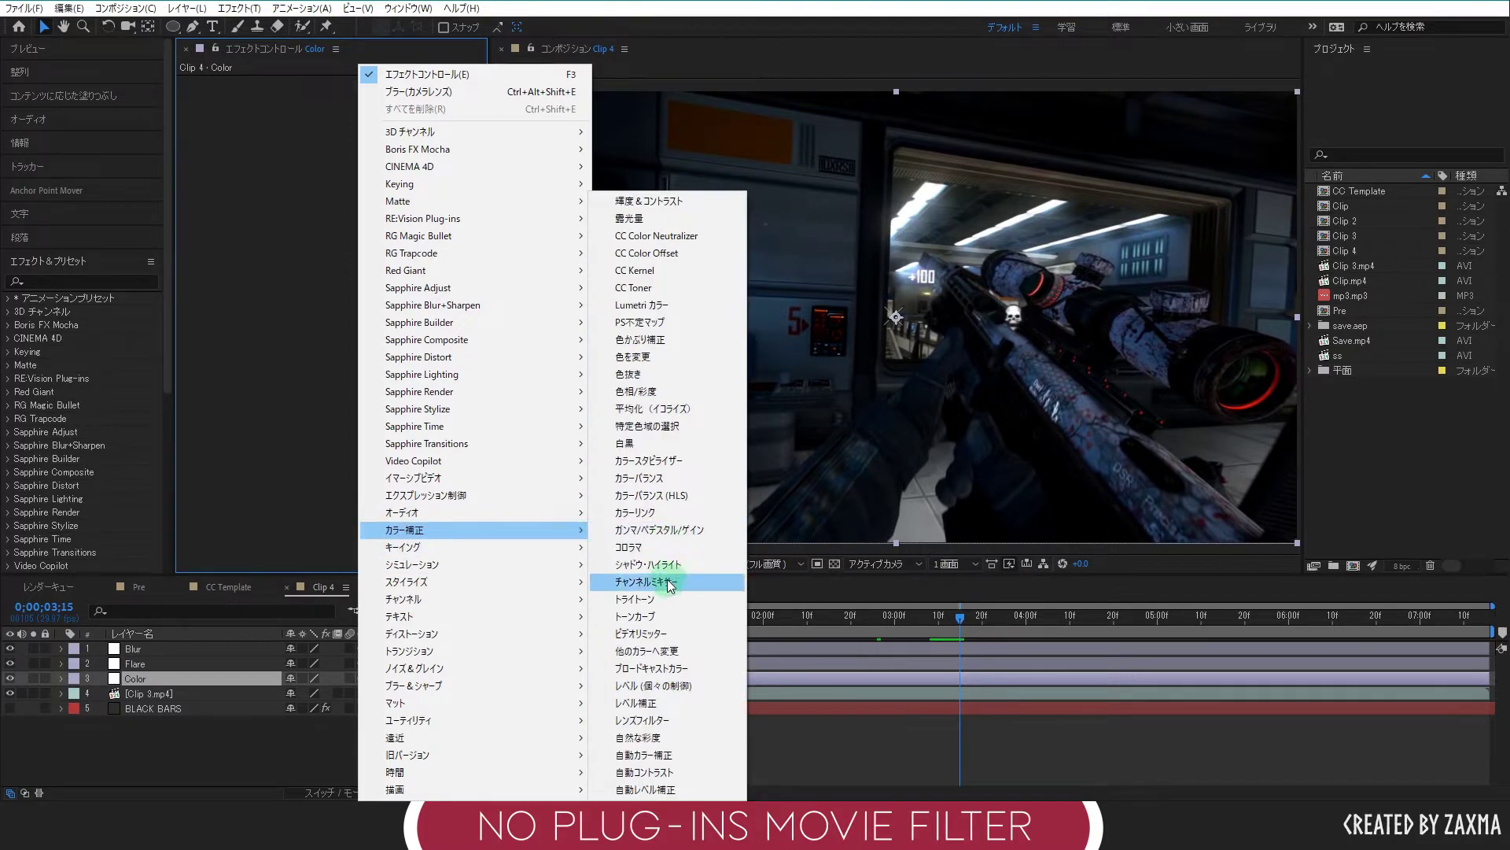
click(703, 214)
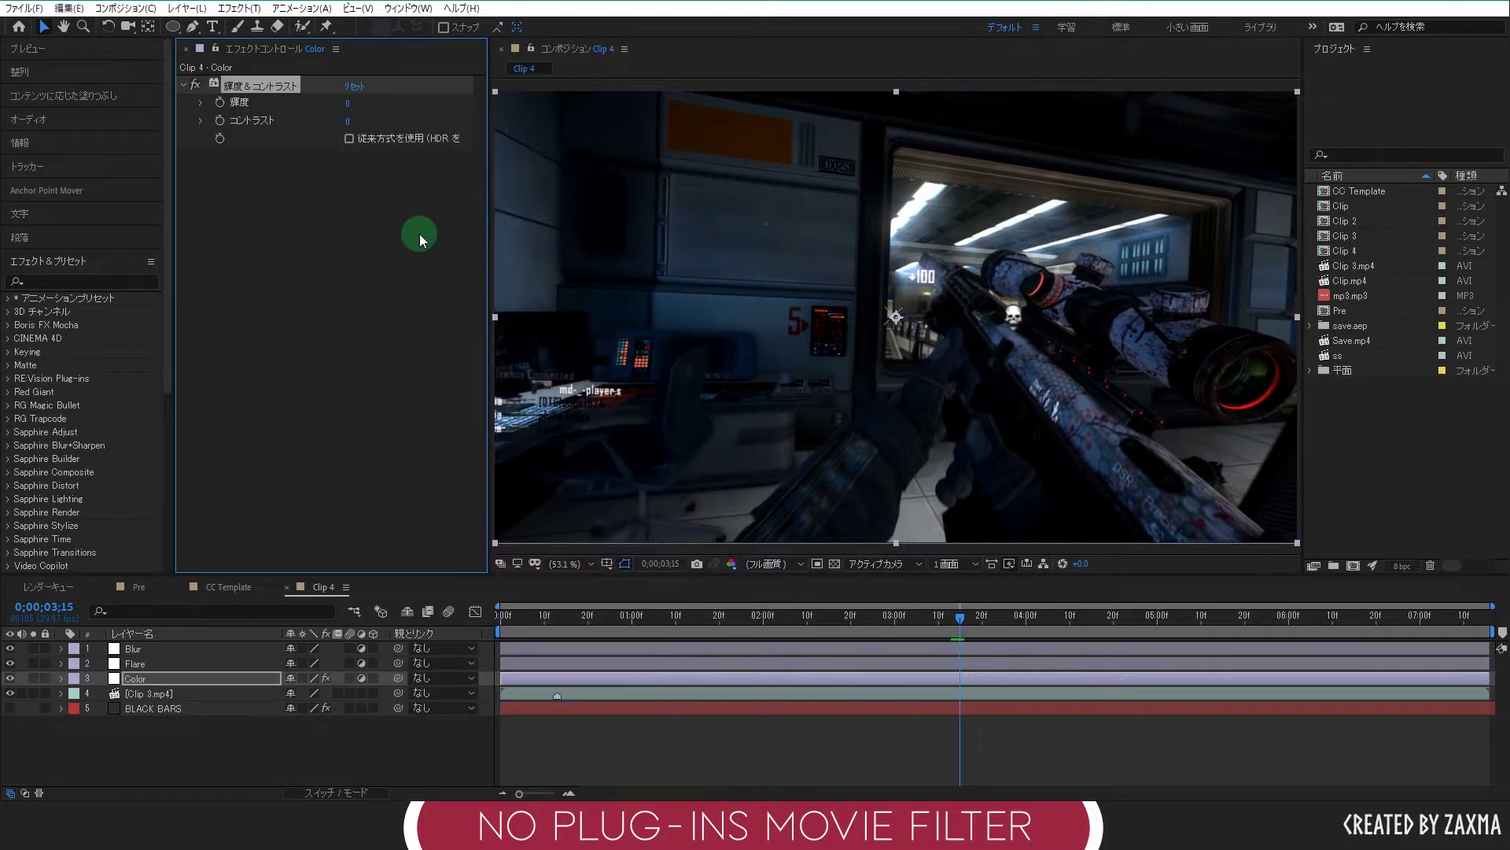
click(433, 216)
Set Brightness to 20 and Contrast to 100.
click(346, 104)
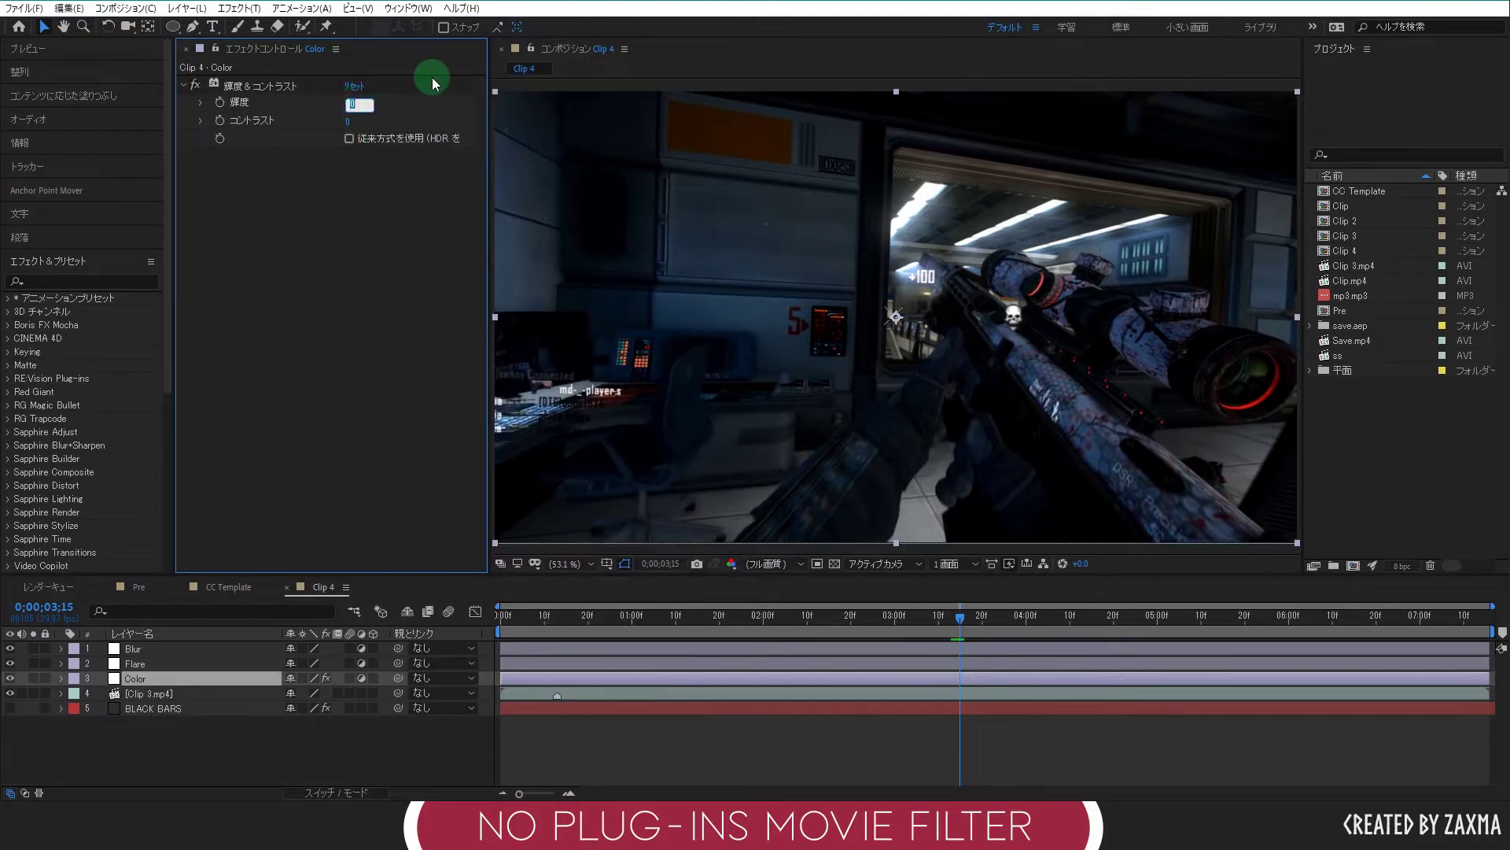
text(20)
key(Return)
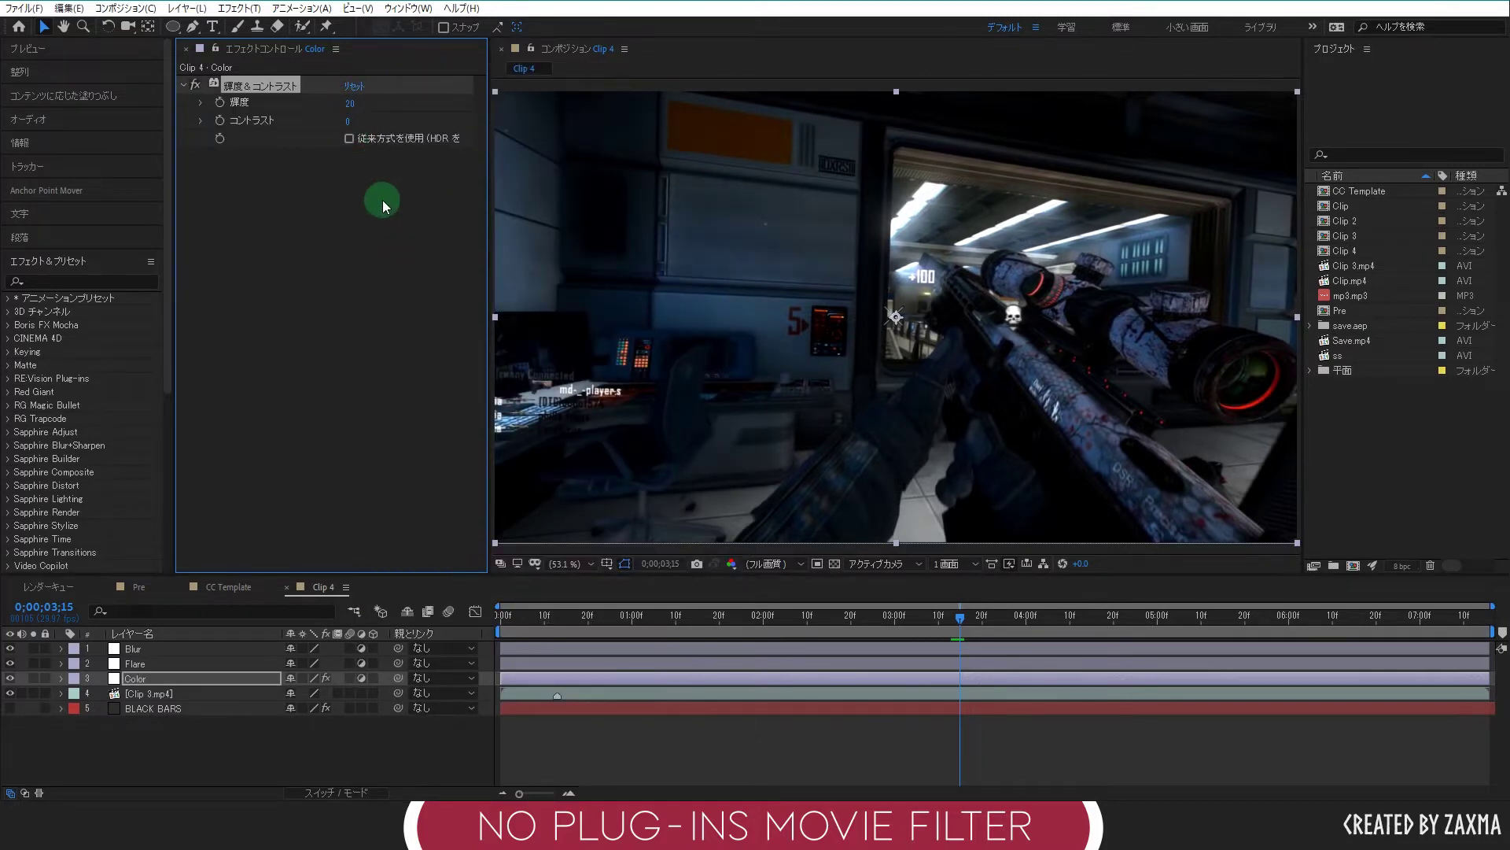
click(377, 181)
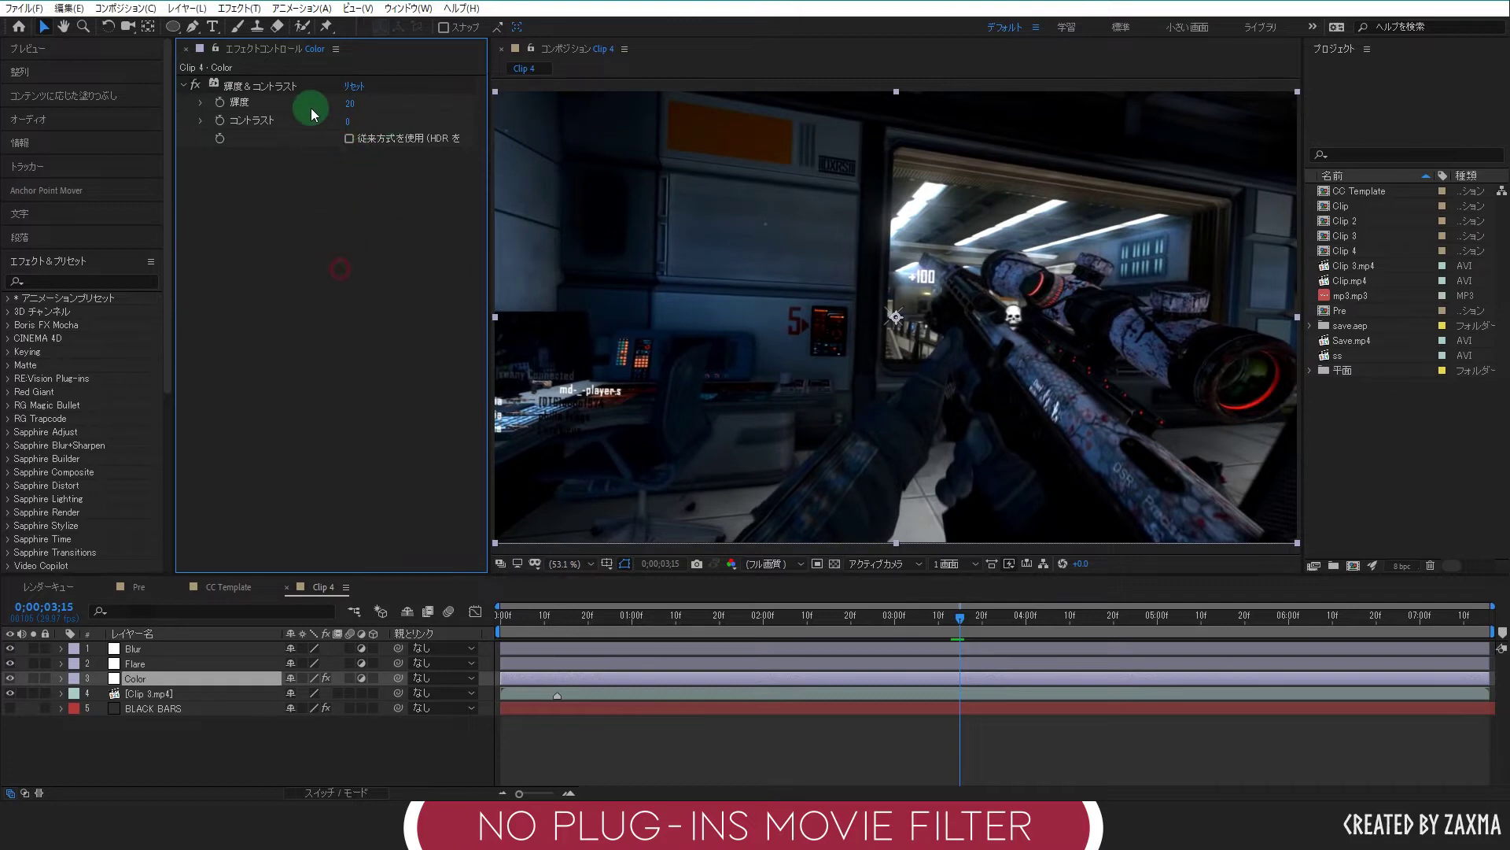
drag(347, 122, 489, 116)
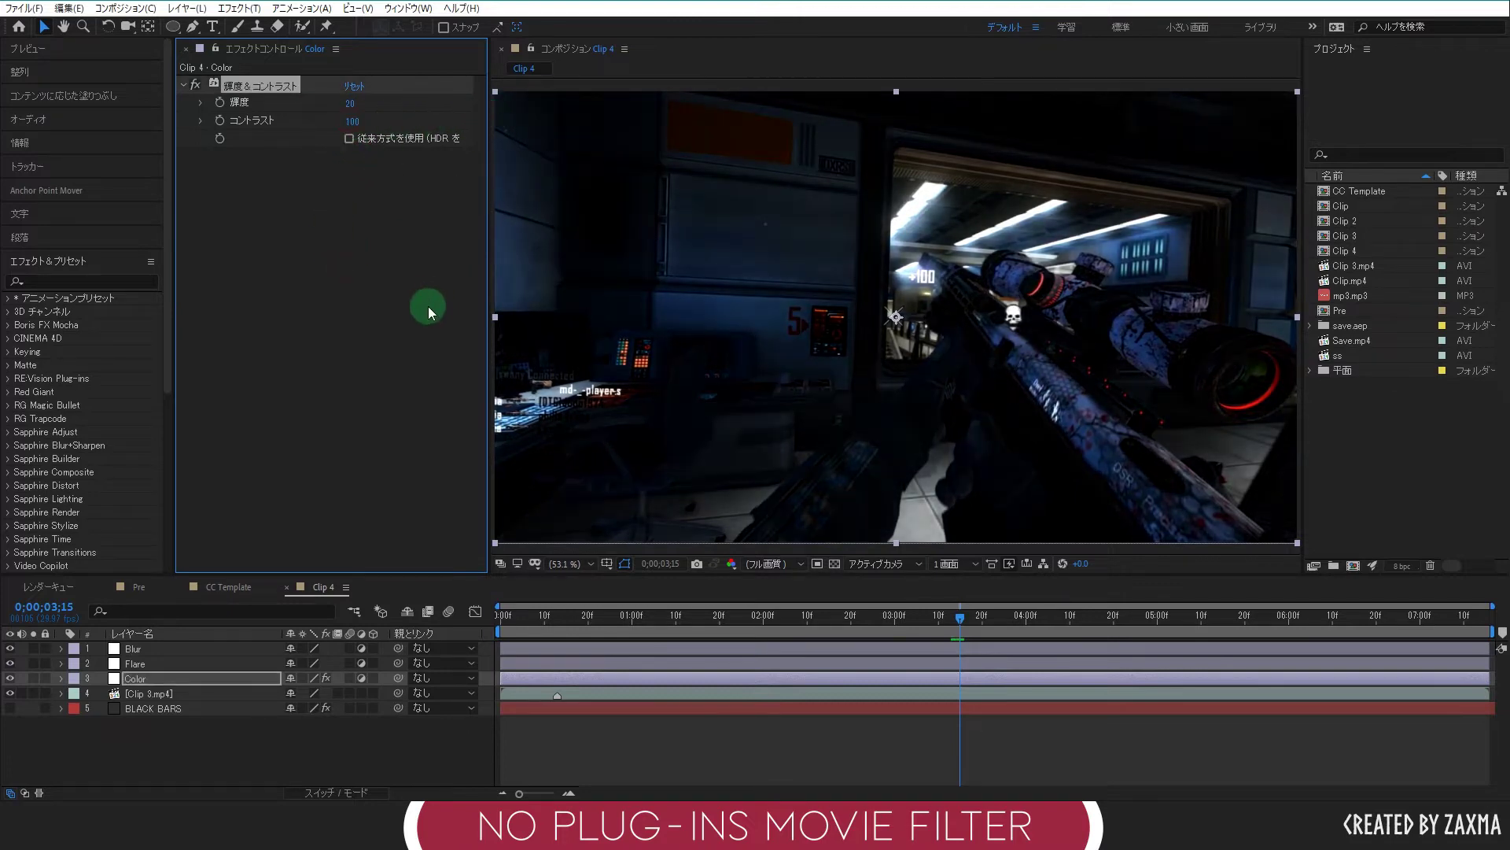
click(413, 328)
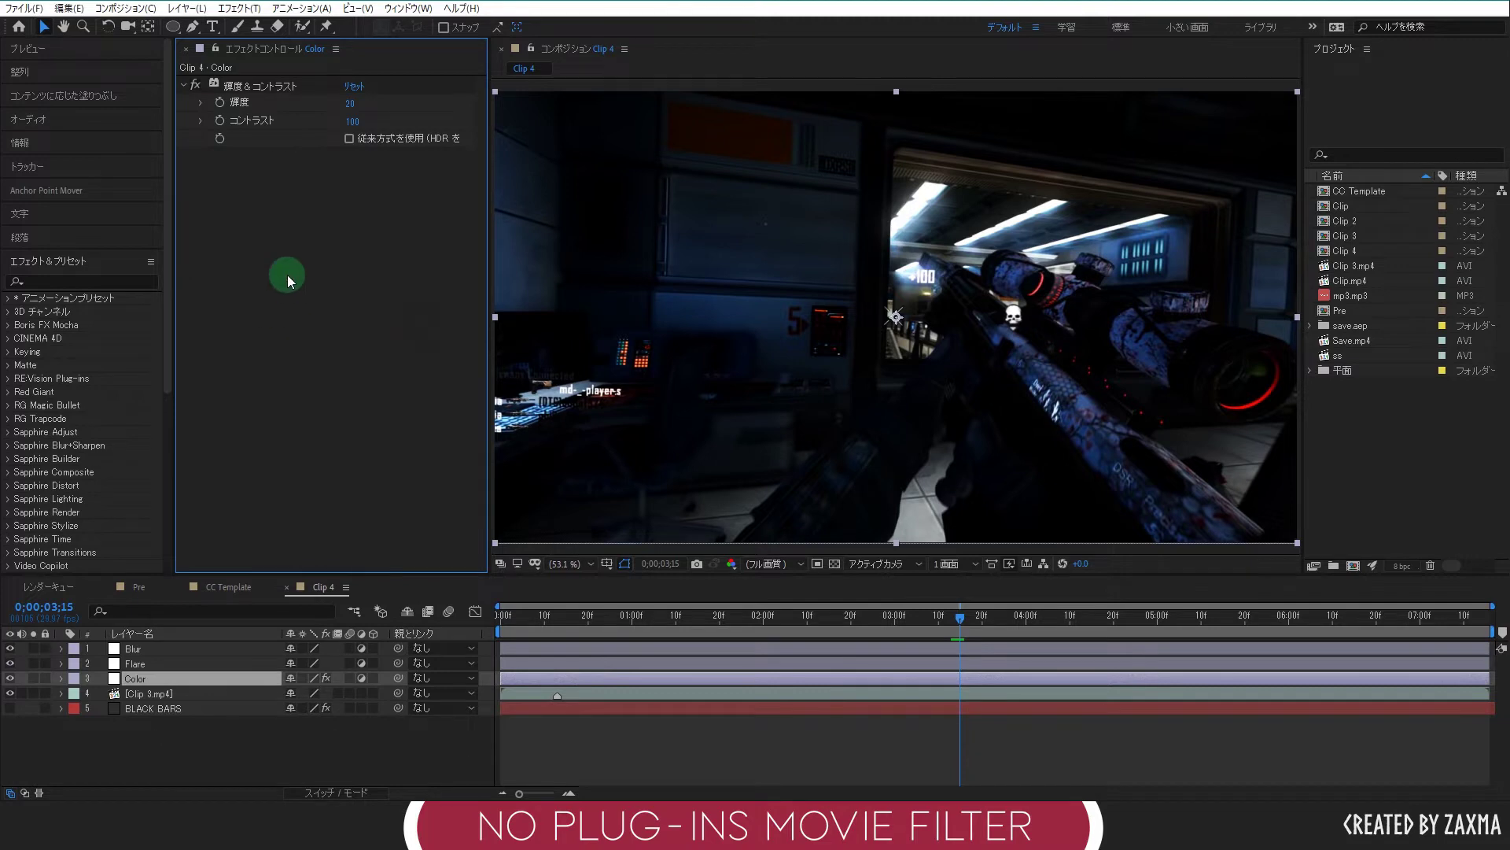
right_click(324, 271)
Add Shadow/Highlight with Shadow Radius 100 and Blend With Original 50%.
mouse_move(408, 530)
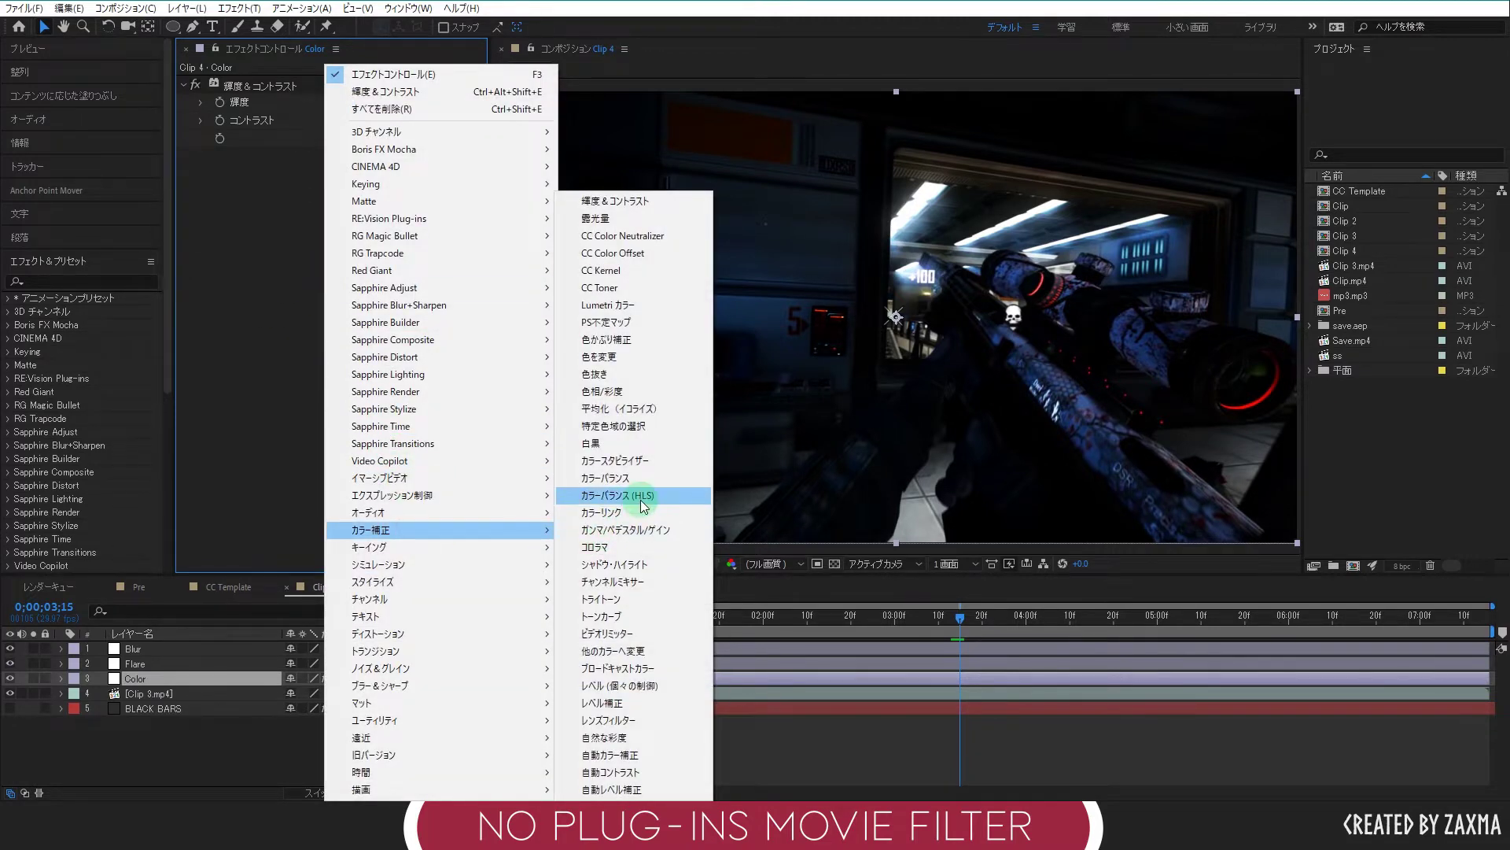
click(657, 565)
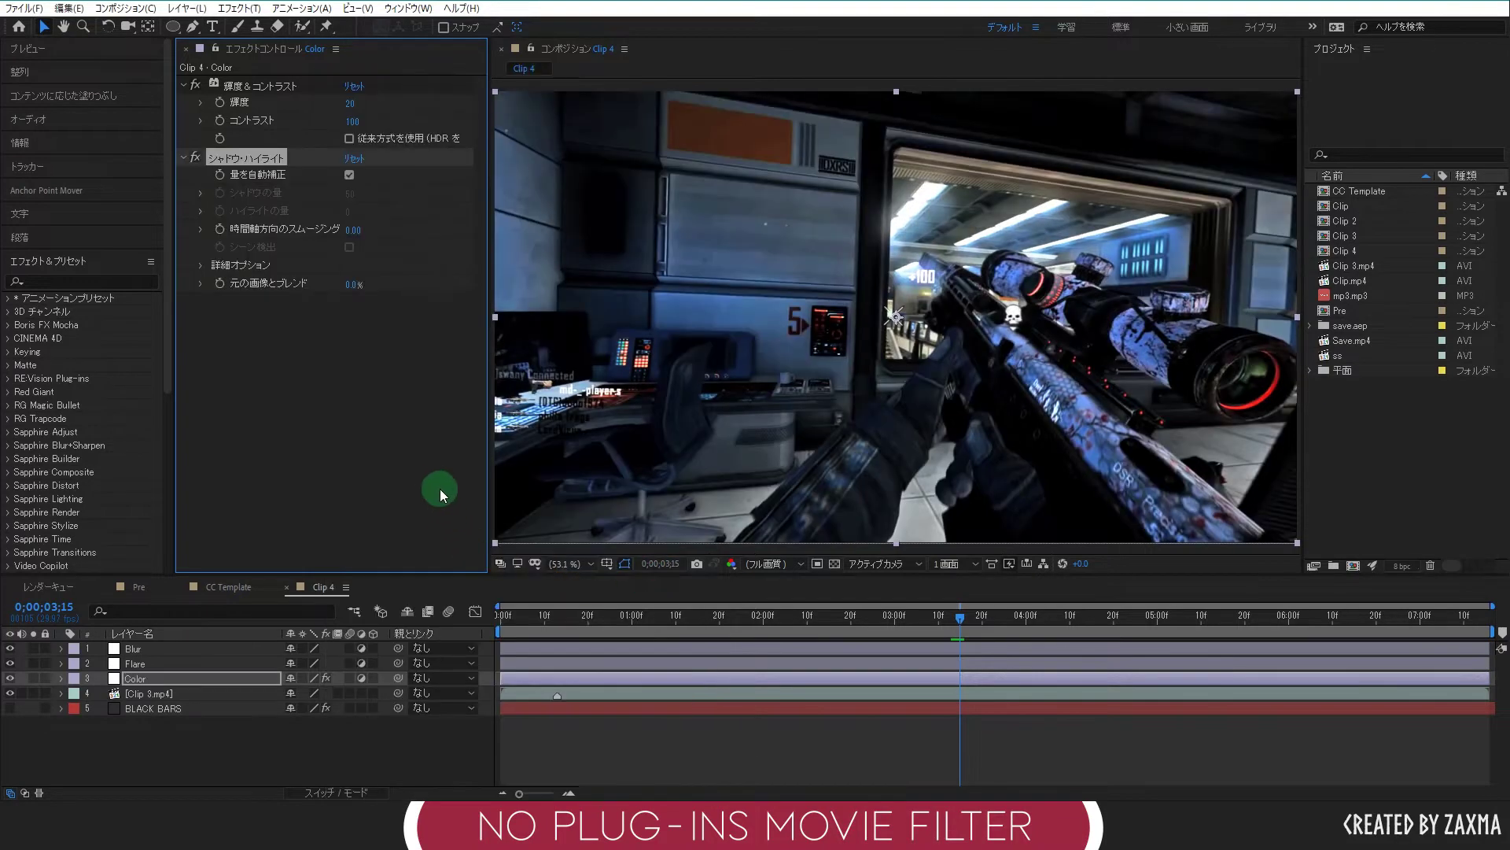
click(200, 264)
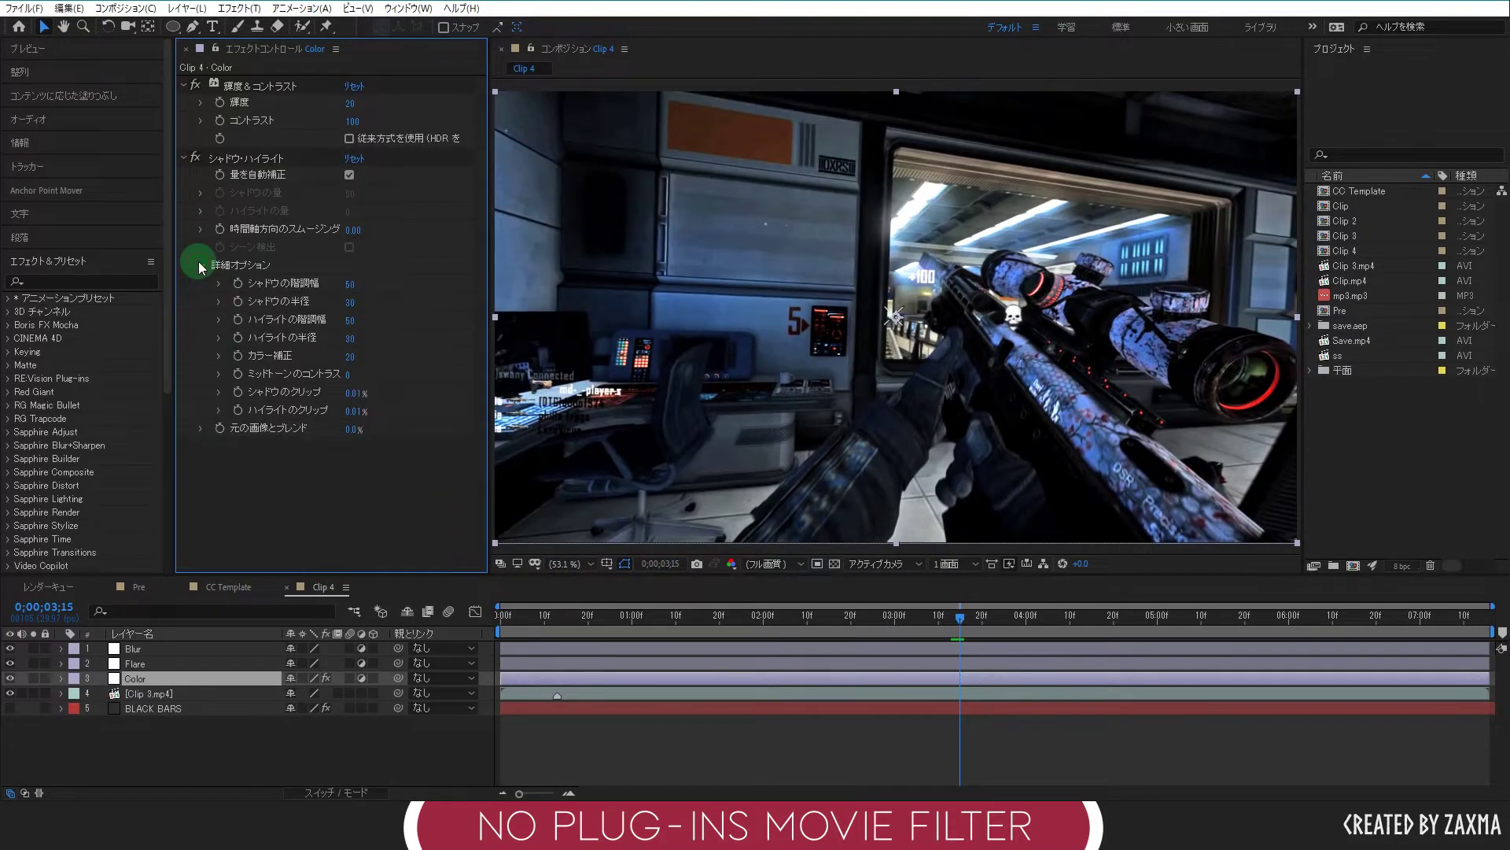
drag(355, 307, 375, 320)
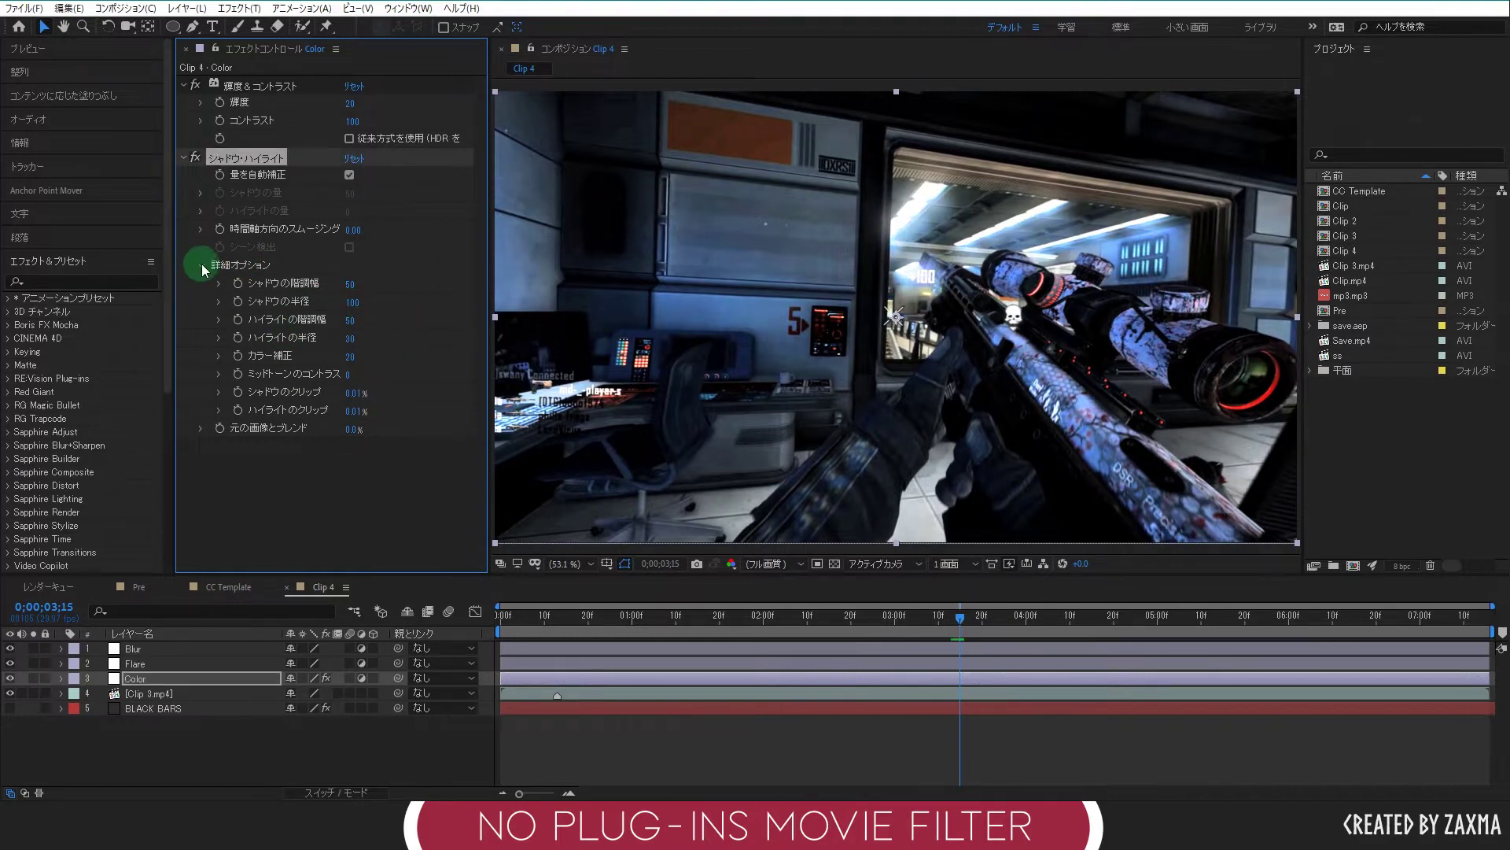
click(285, 519)
drag(352, 433, 366, 439)
drag(365, 439, 508, 387)
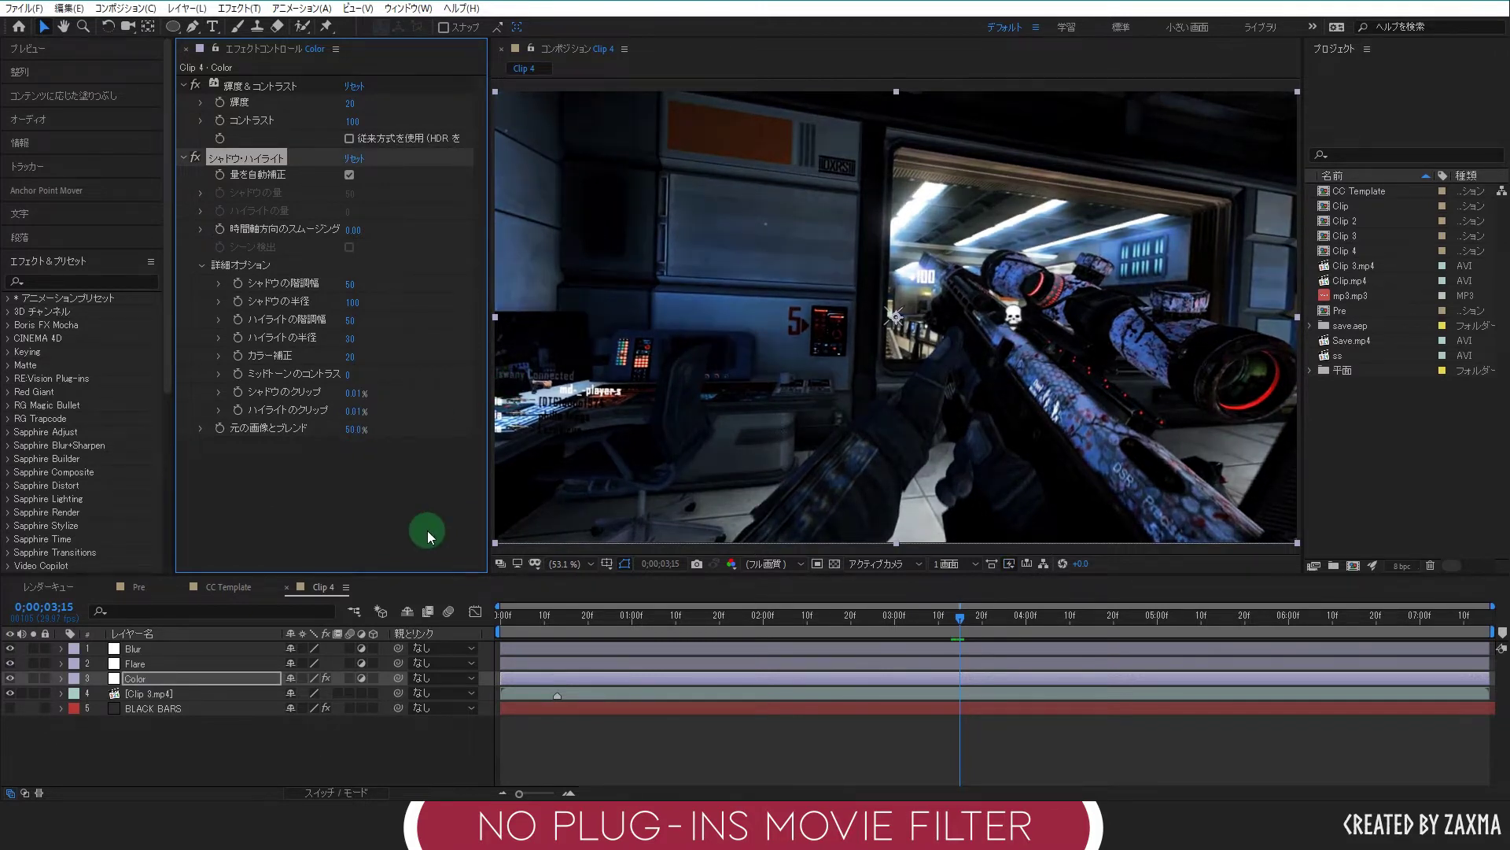
click(413, 524)
click(281, 601)
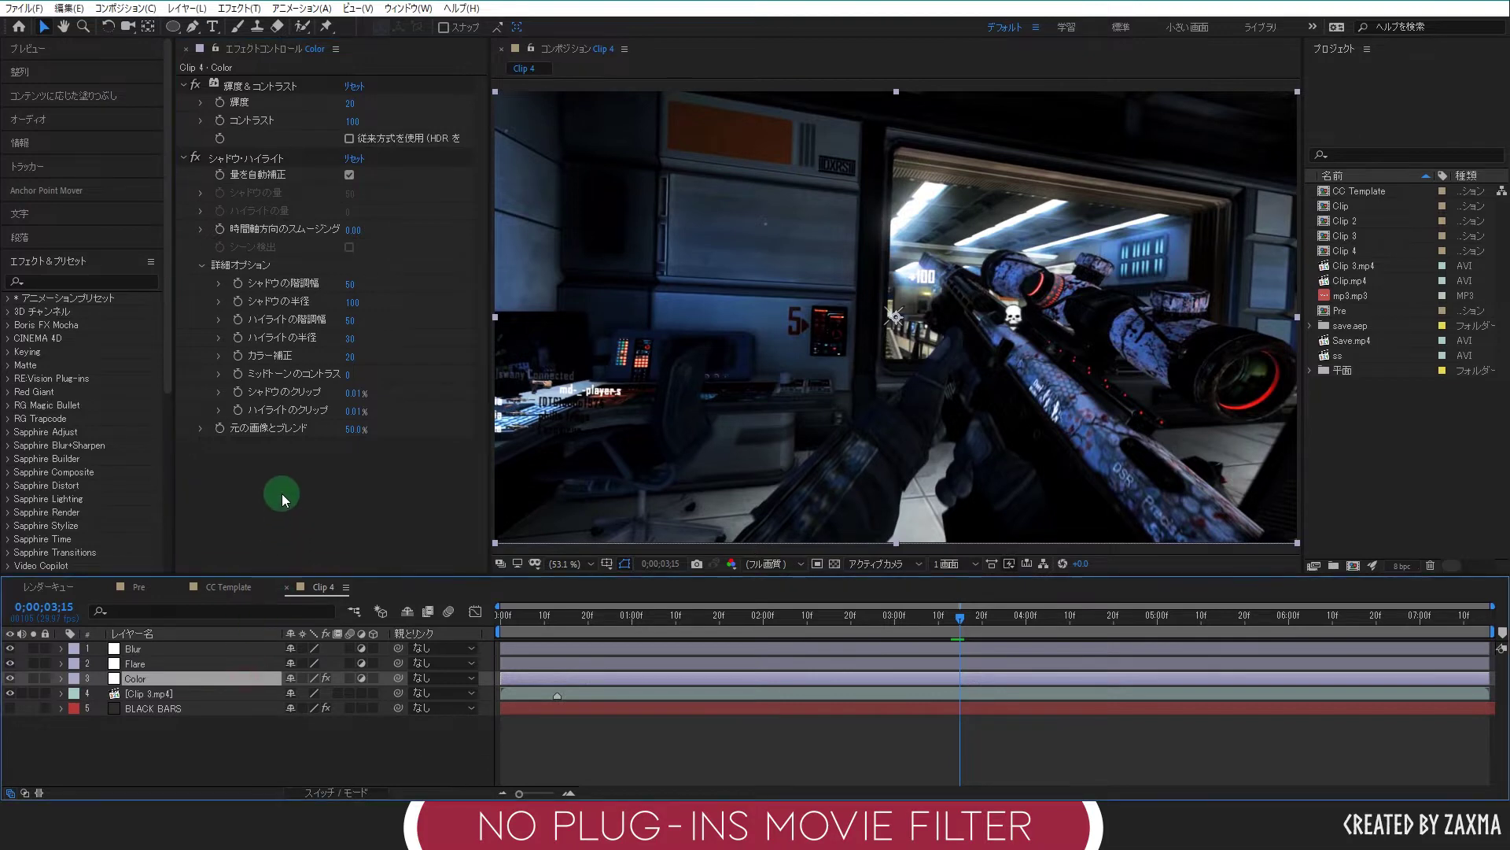
Add a Photo Filter to the Color layer set to Cooling Filter (80).
right_click(281, 494)
mouse_move(292, 530)
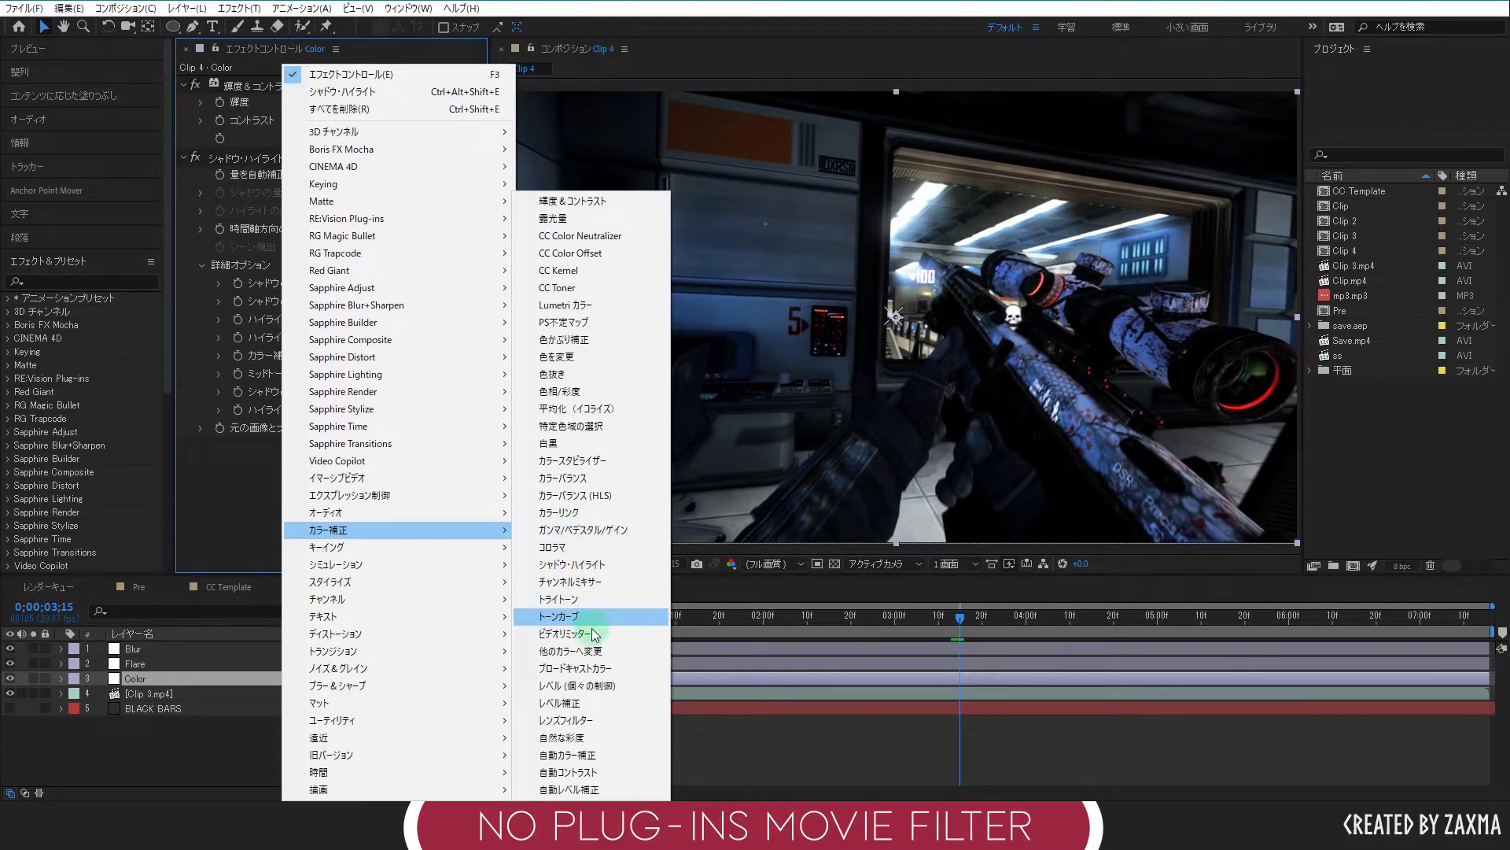
click(588, 721)
click(395, 551)
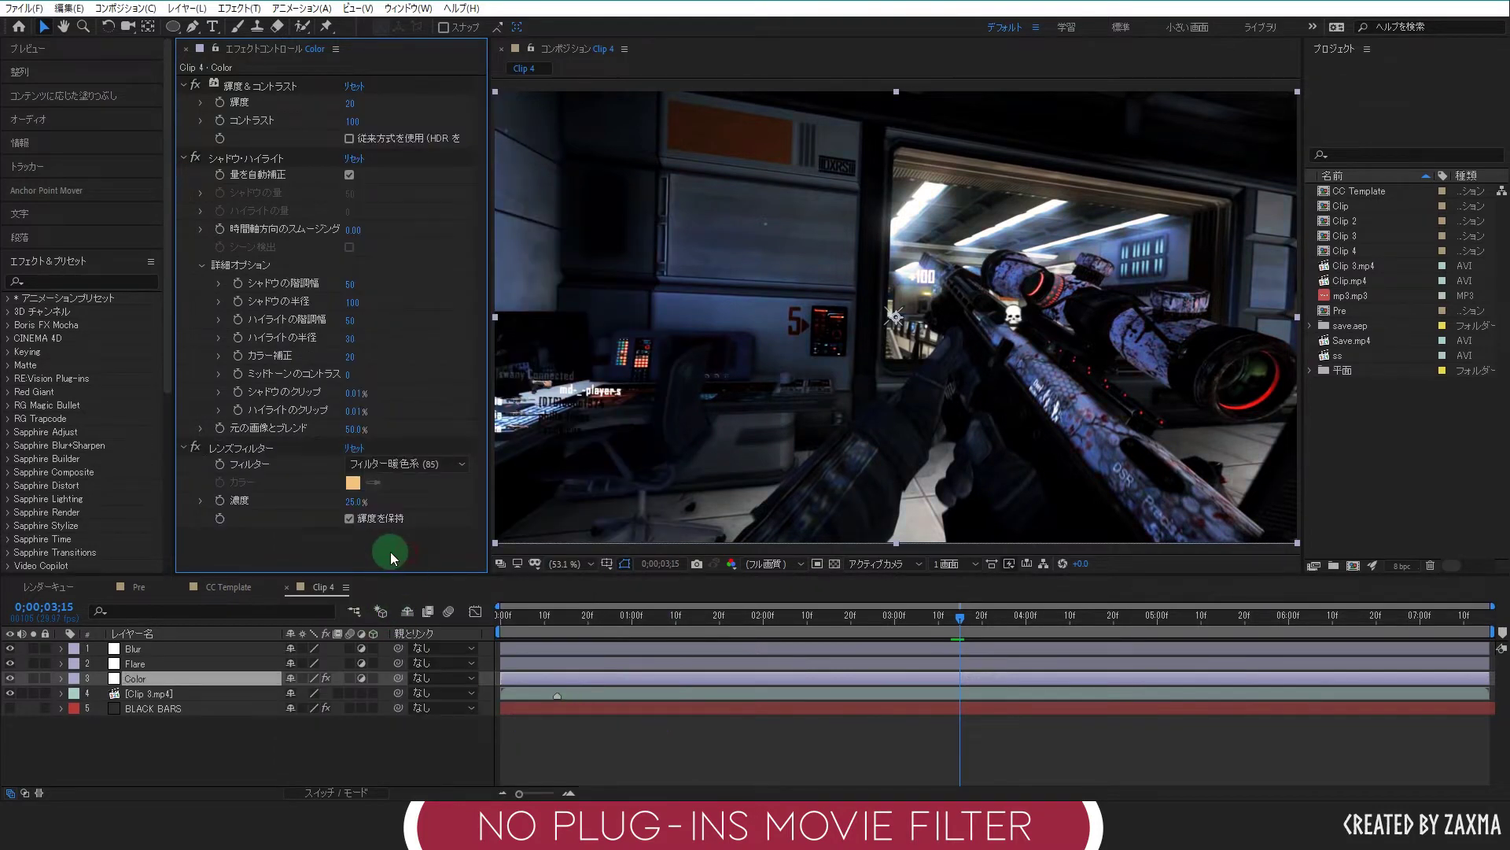
click(419, 465)
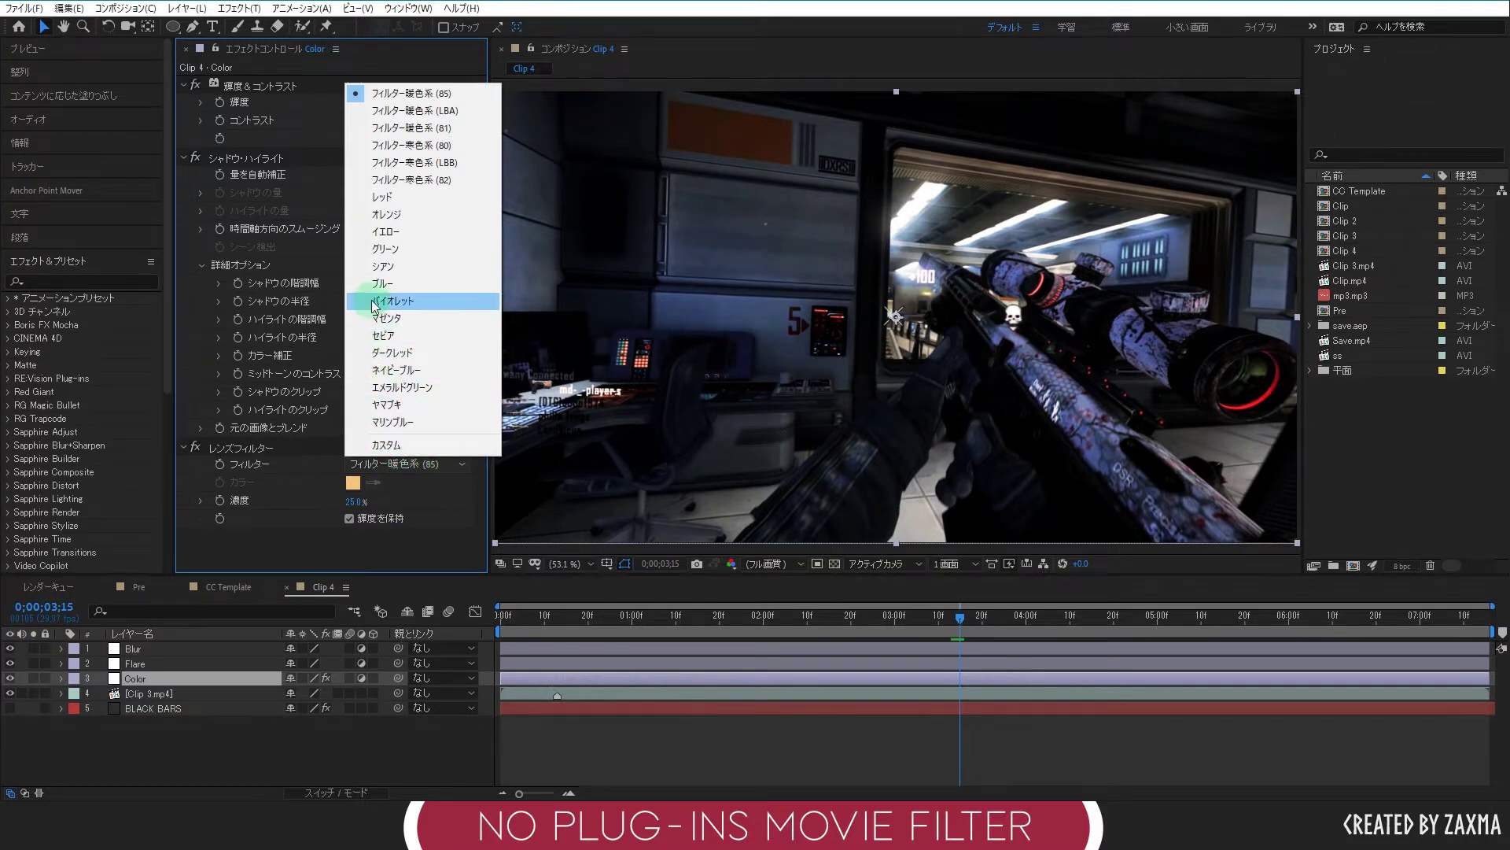
click(439, 146)
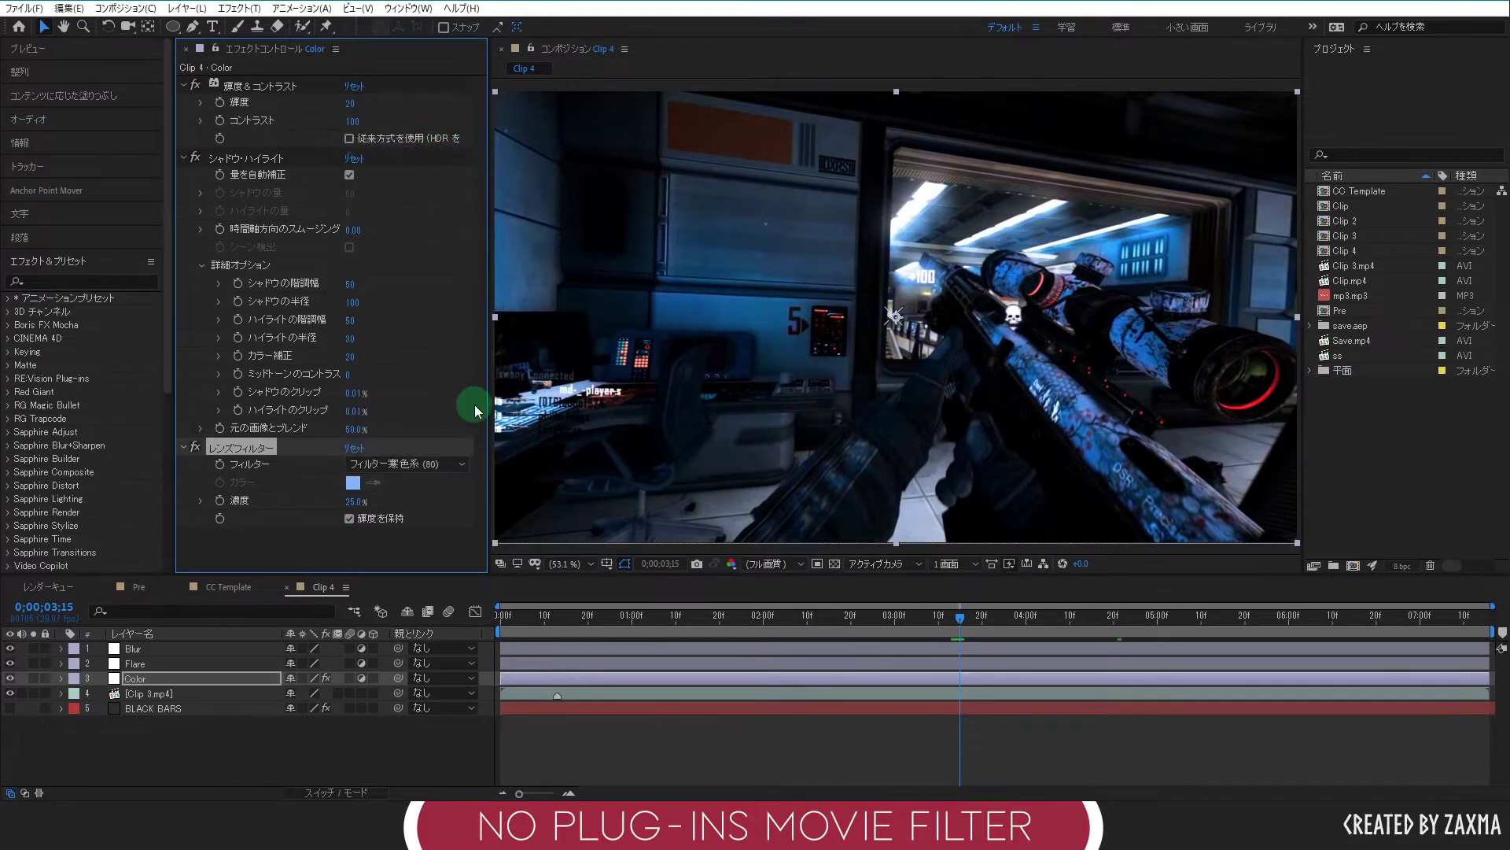
click(409, 549)
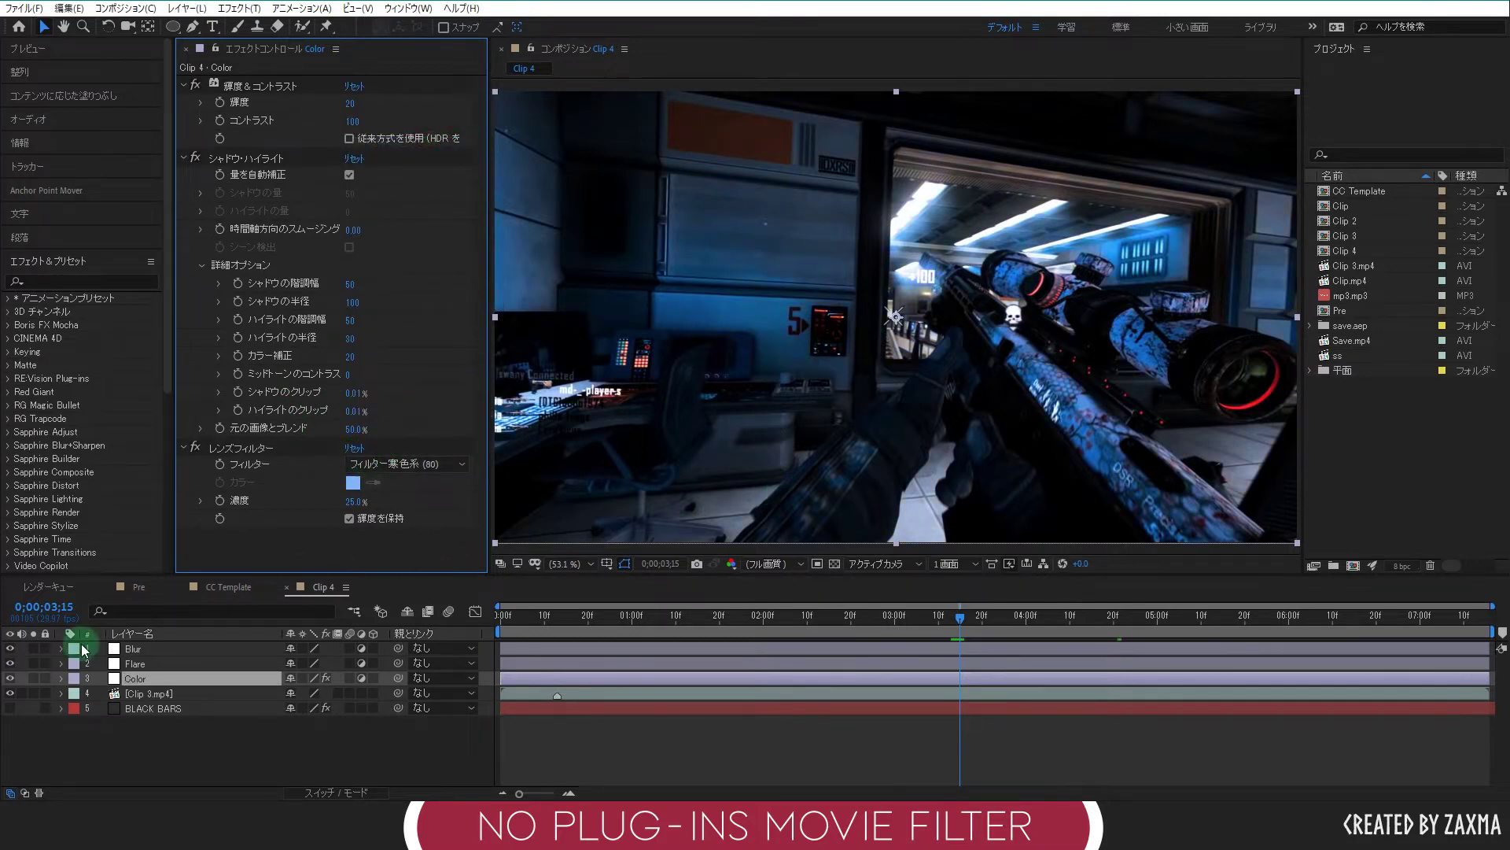
click(251, 85)
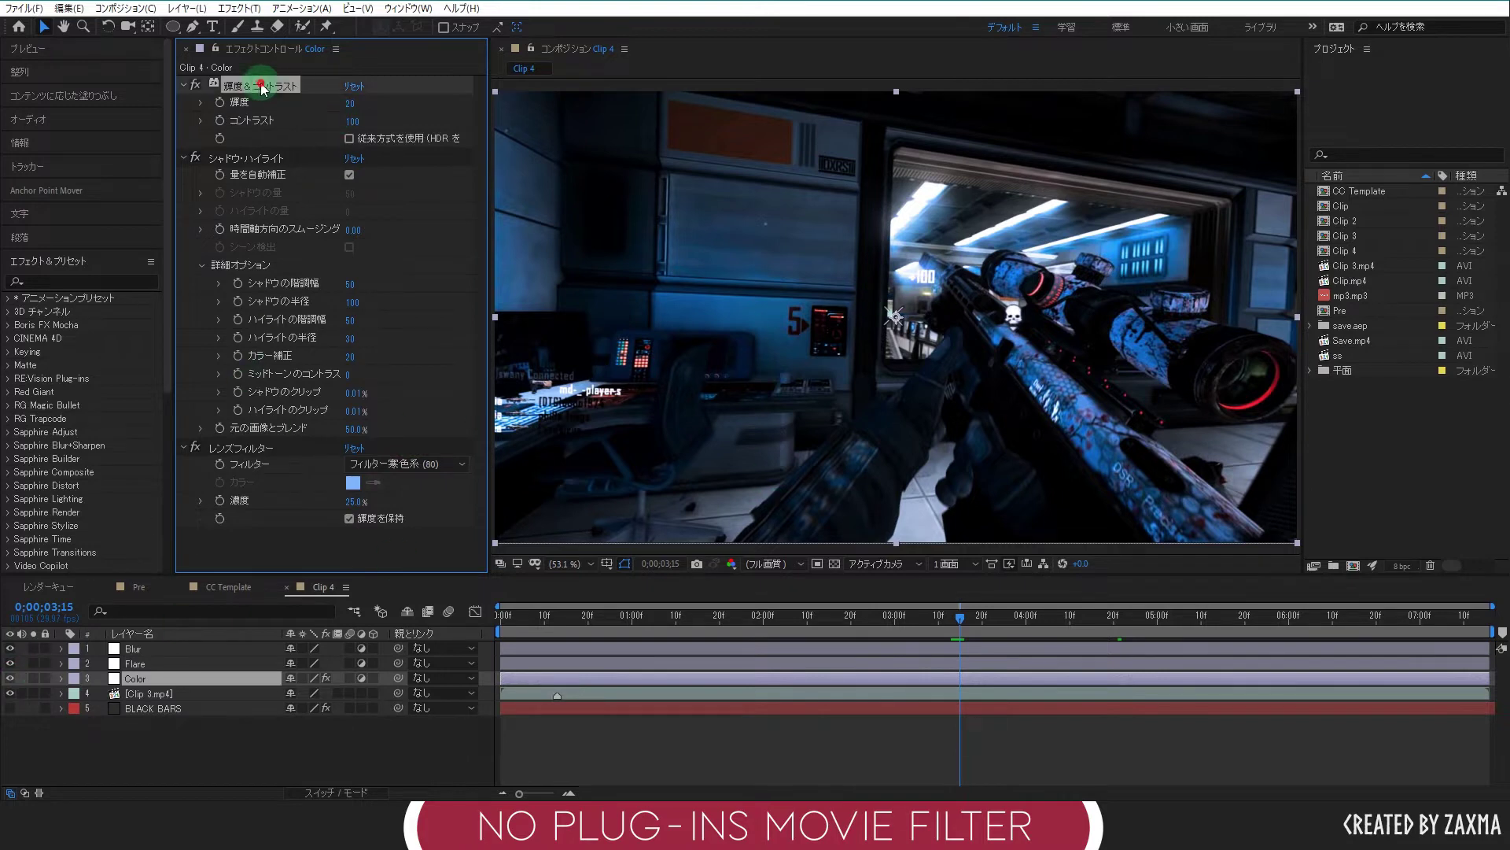
click(248, 158)
click(255, 448)
click(292, 553)
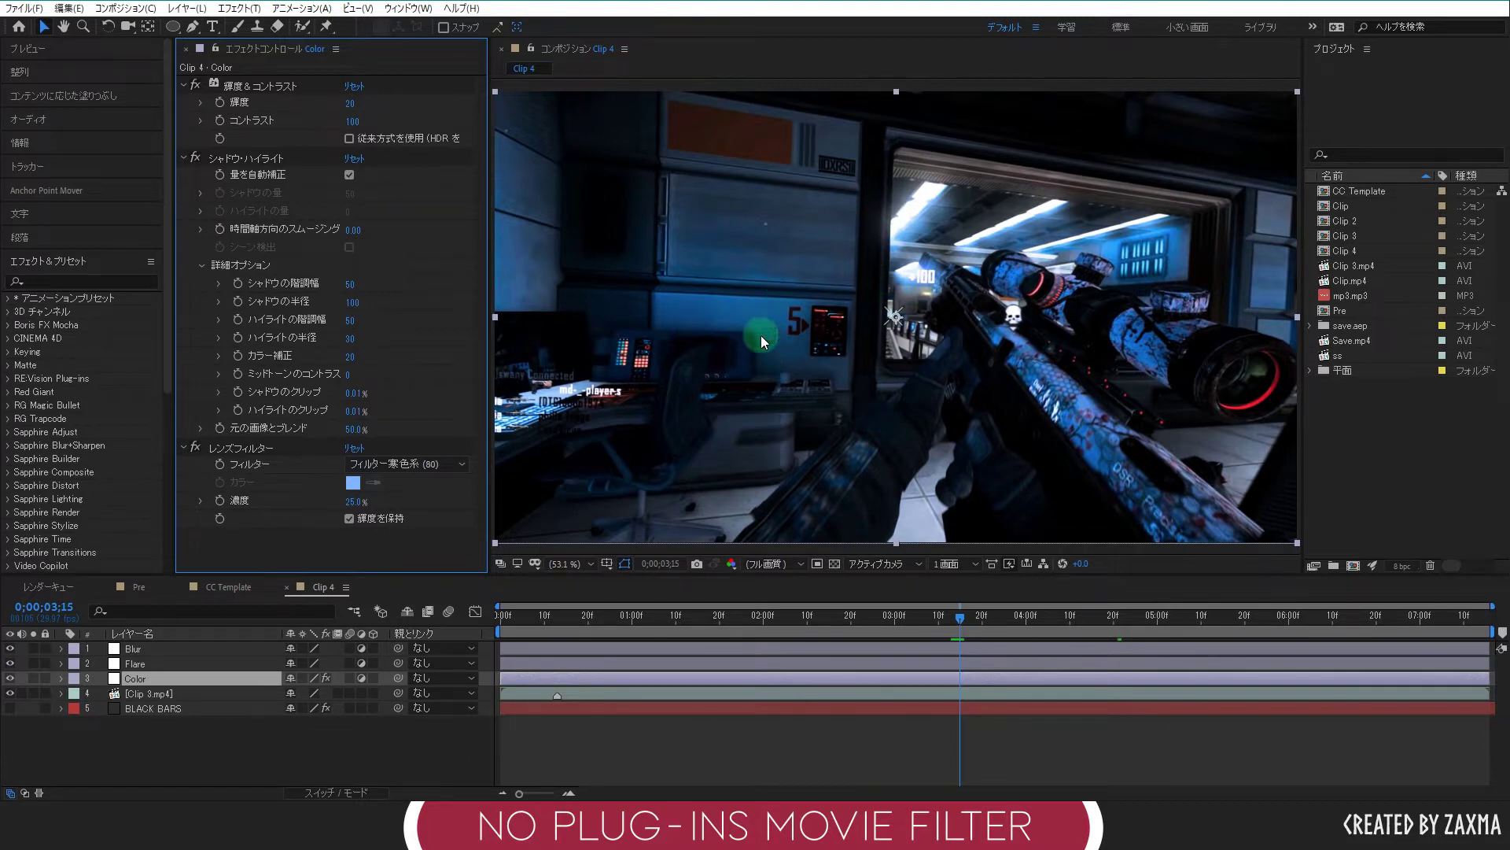
click(193, 761)
click(10, 678)
click(9, 678)
click(9, 677)
click(9, 678)
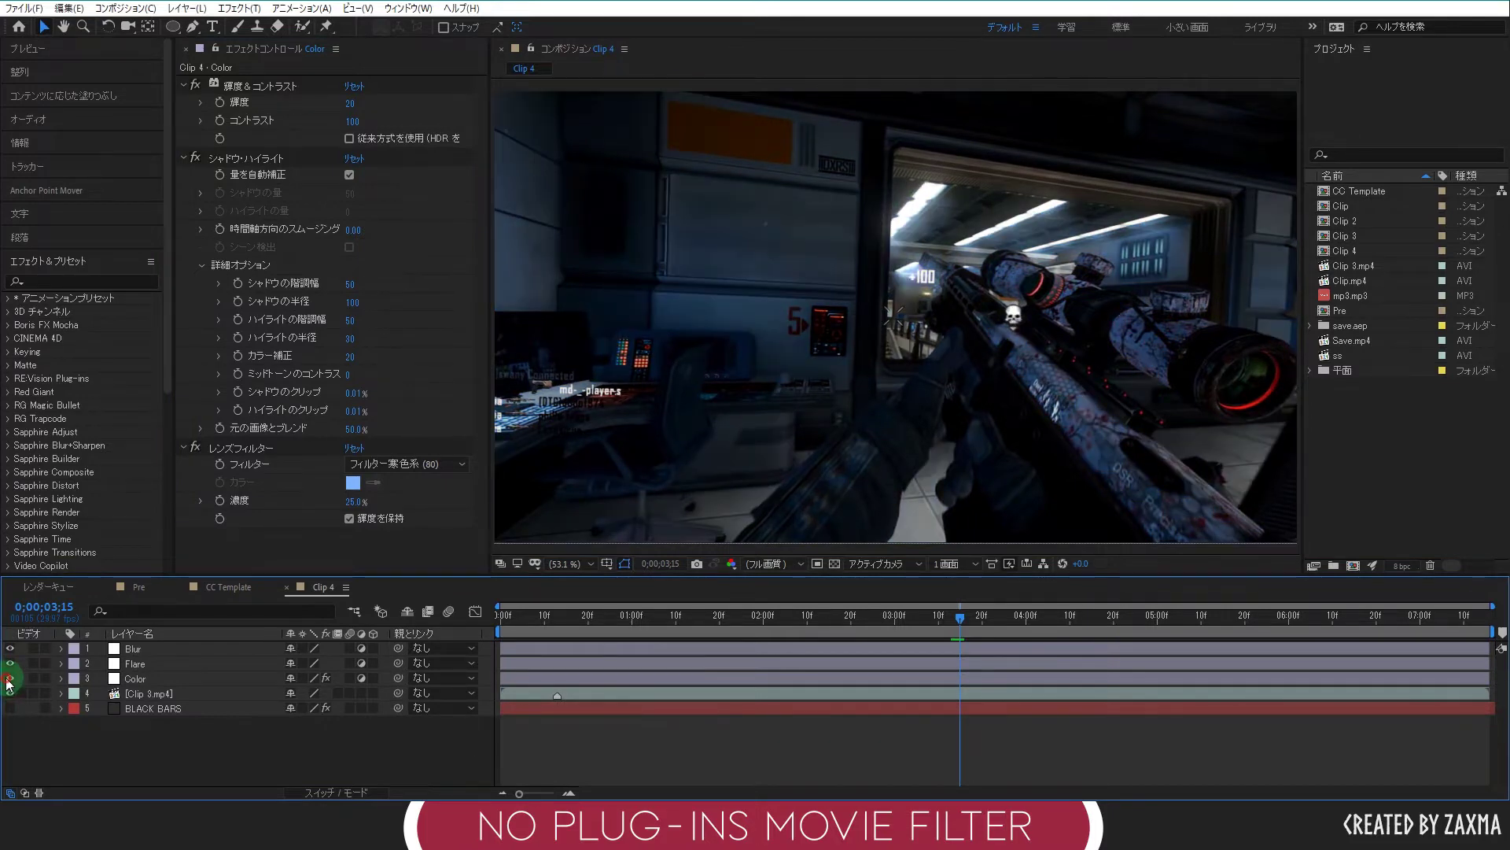
click(9, 677)
click(10, 678)
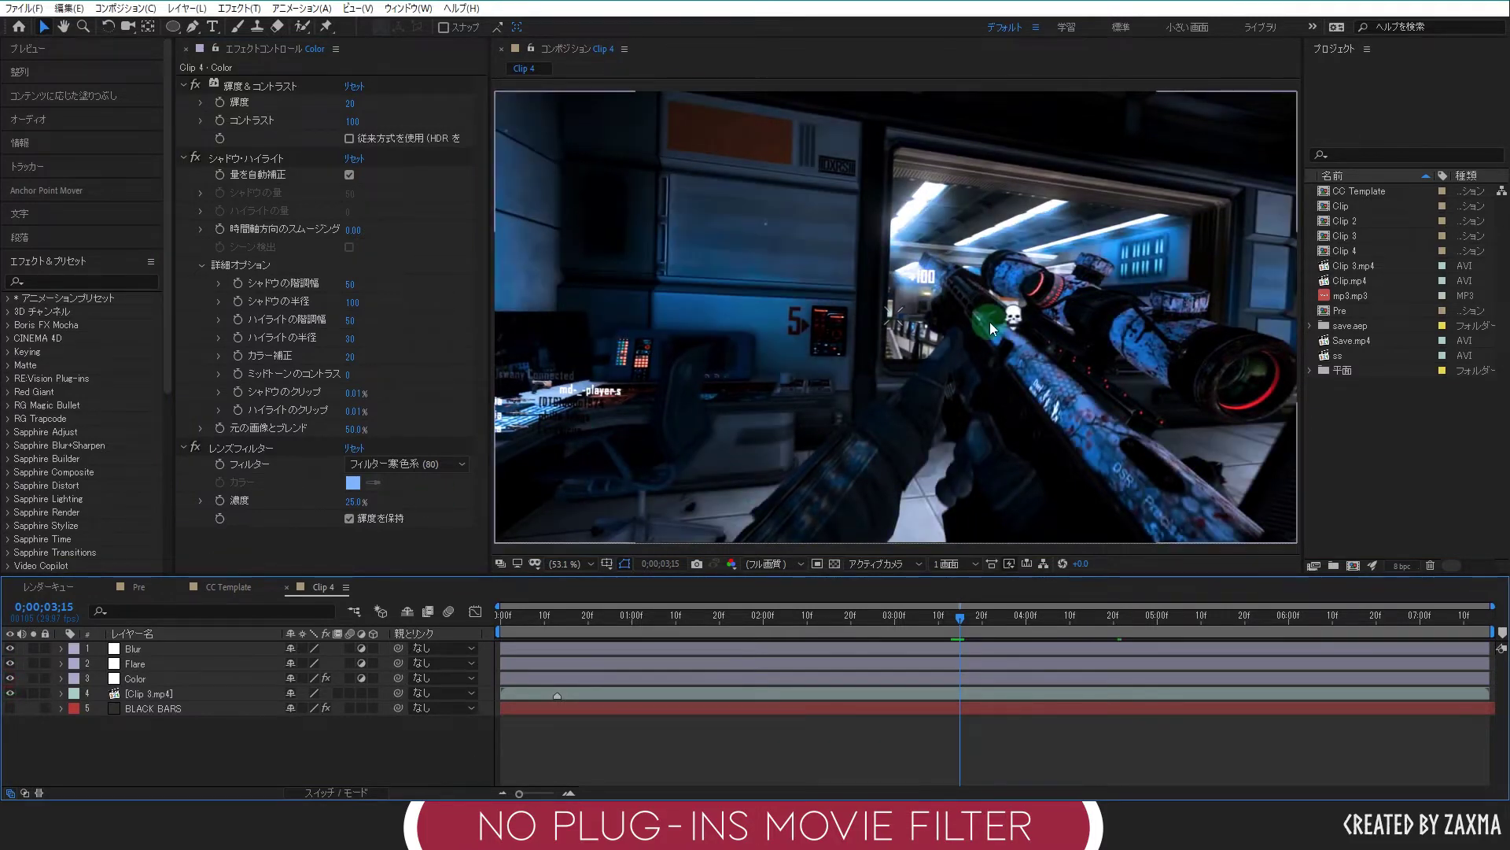
click(10, 680)
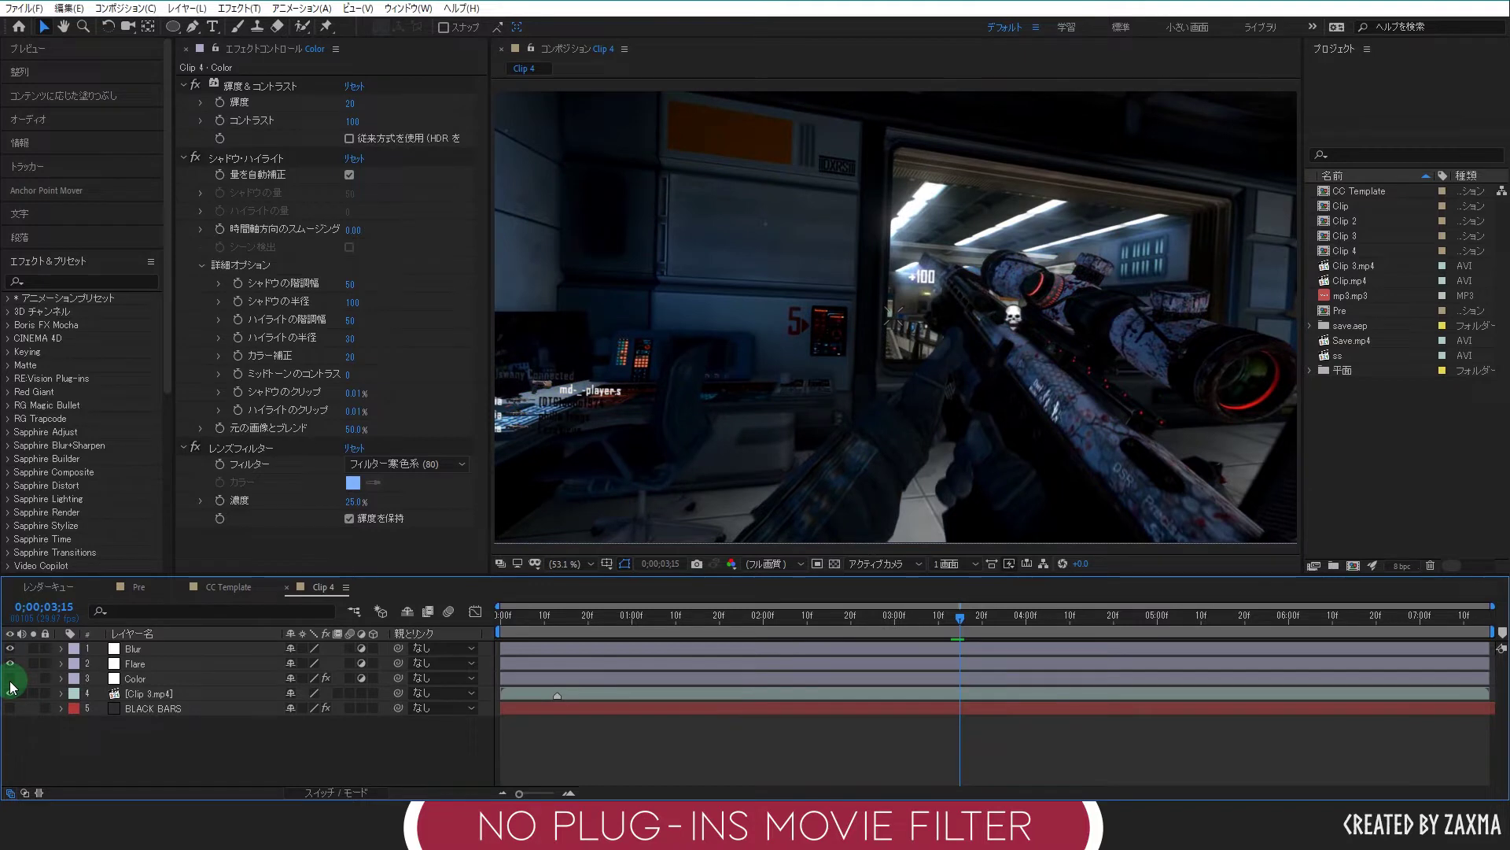
click(10, 678)
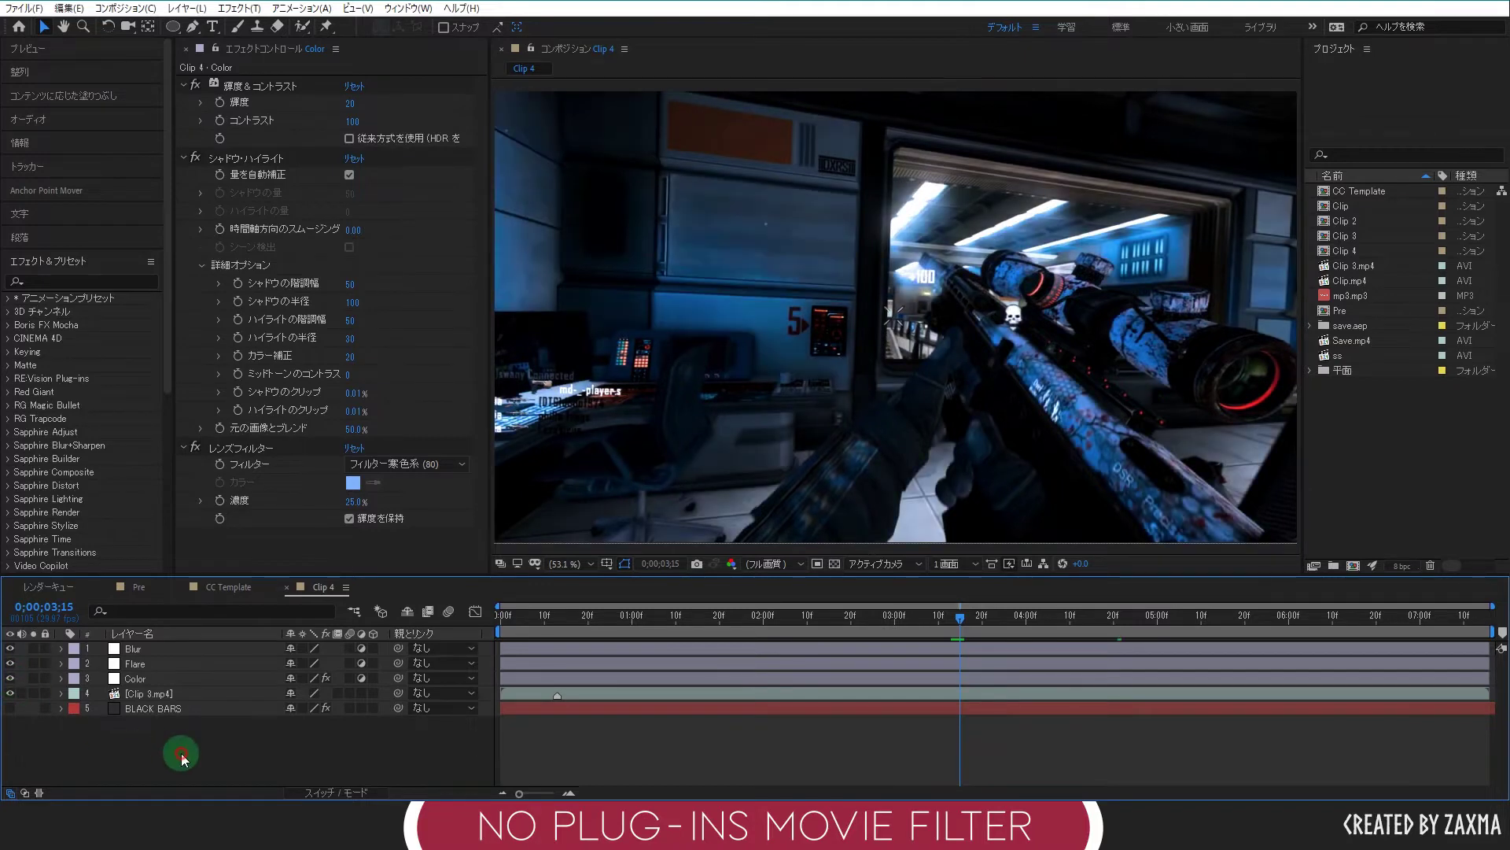
Apply a Stylize > Glow effect to the Flare layer.
click(171, 668)
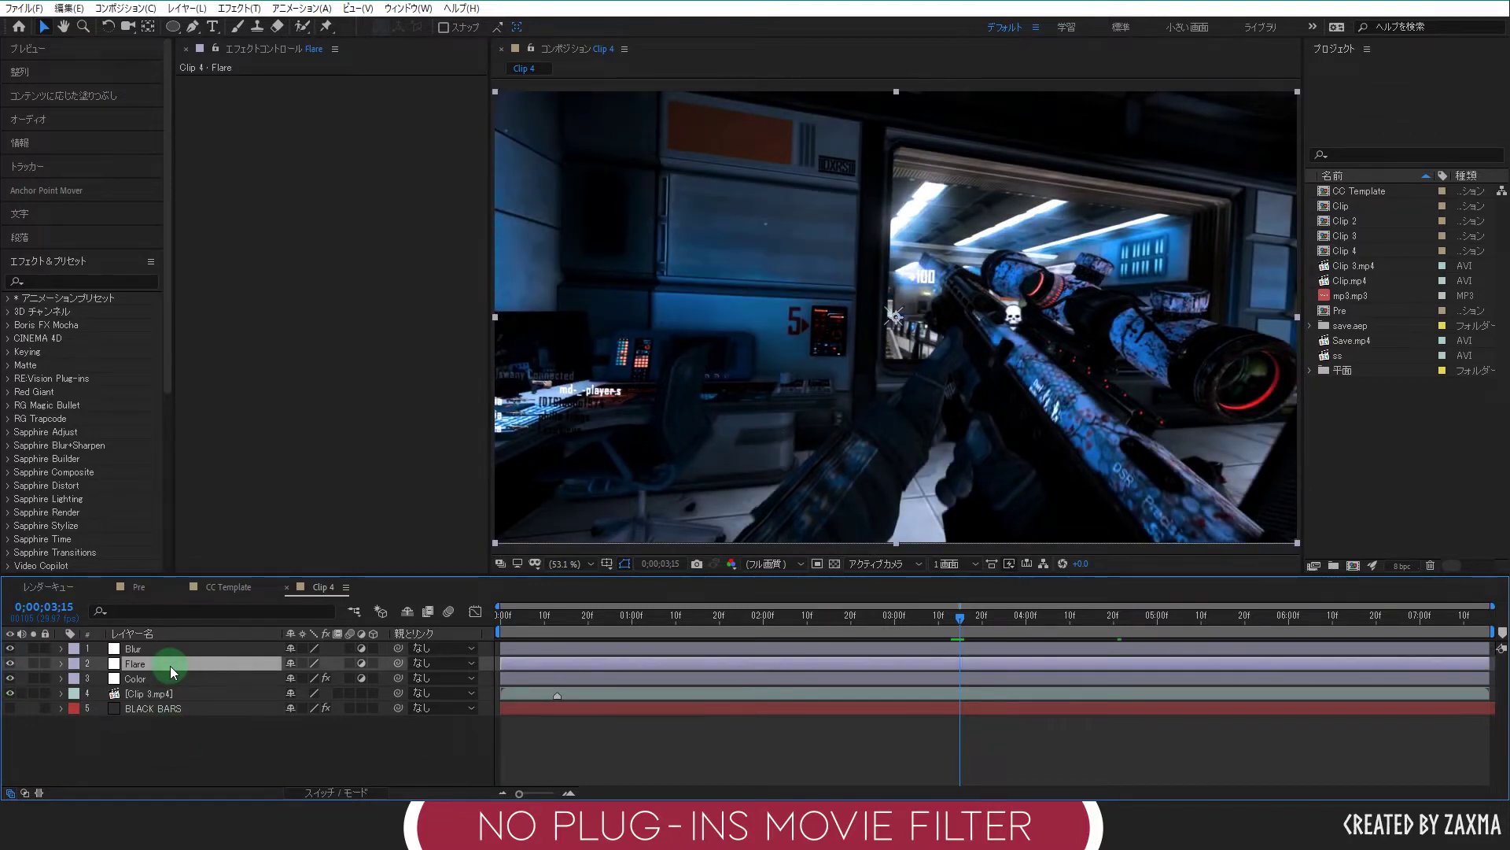
right_click(275, 317)
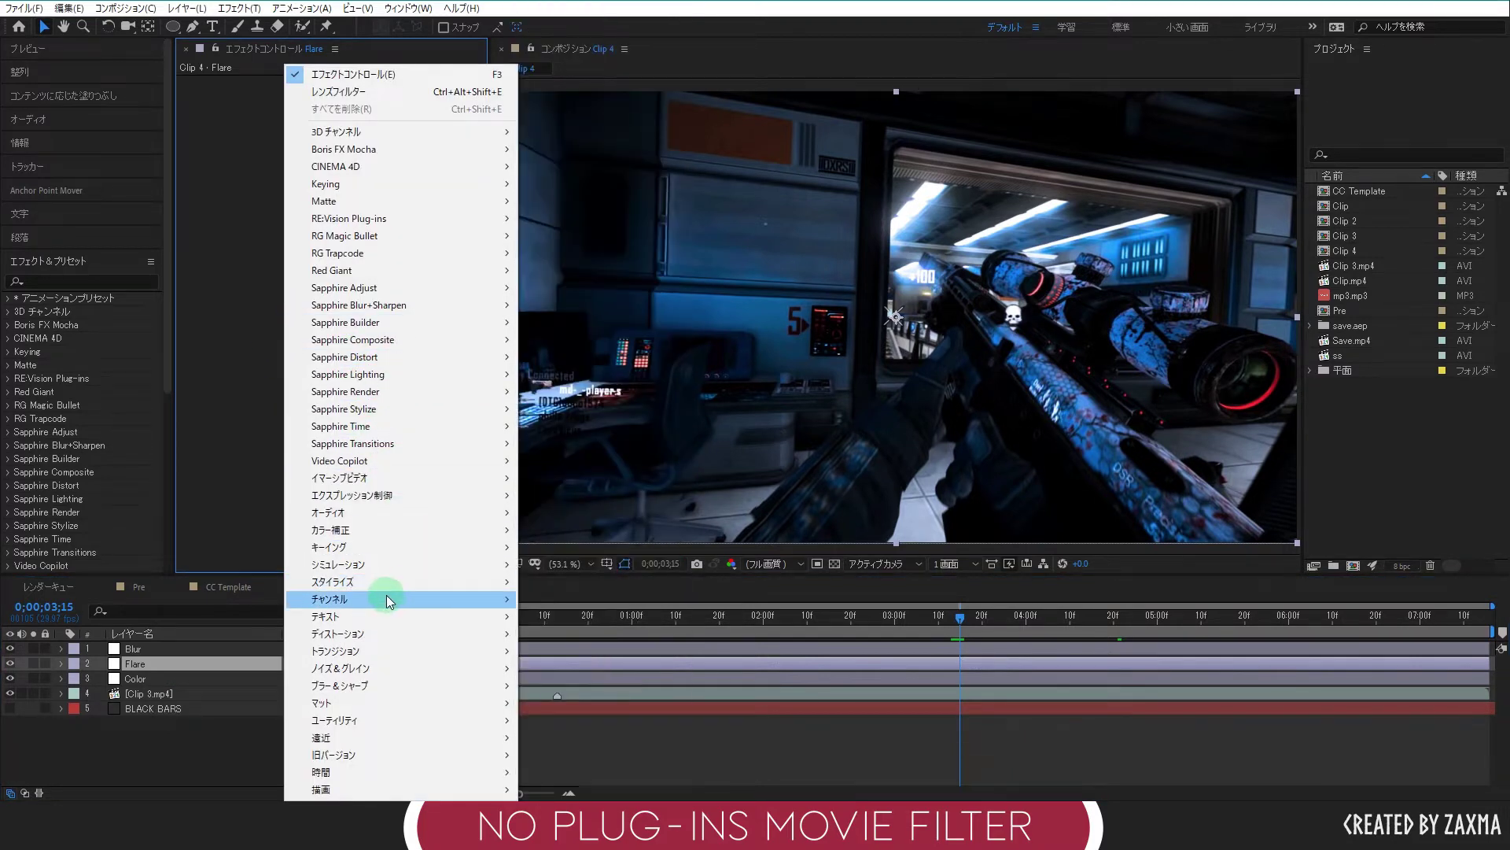
click(391, 584)
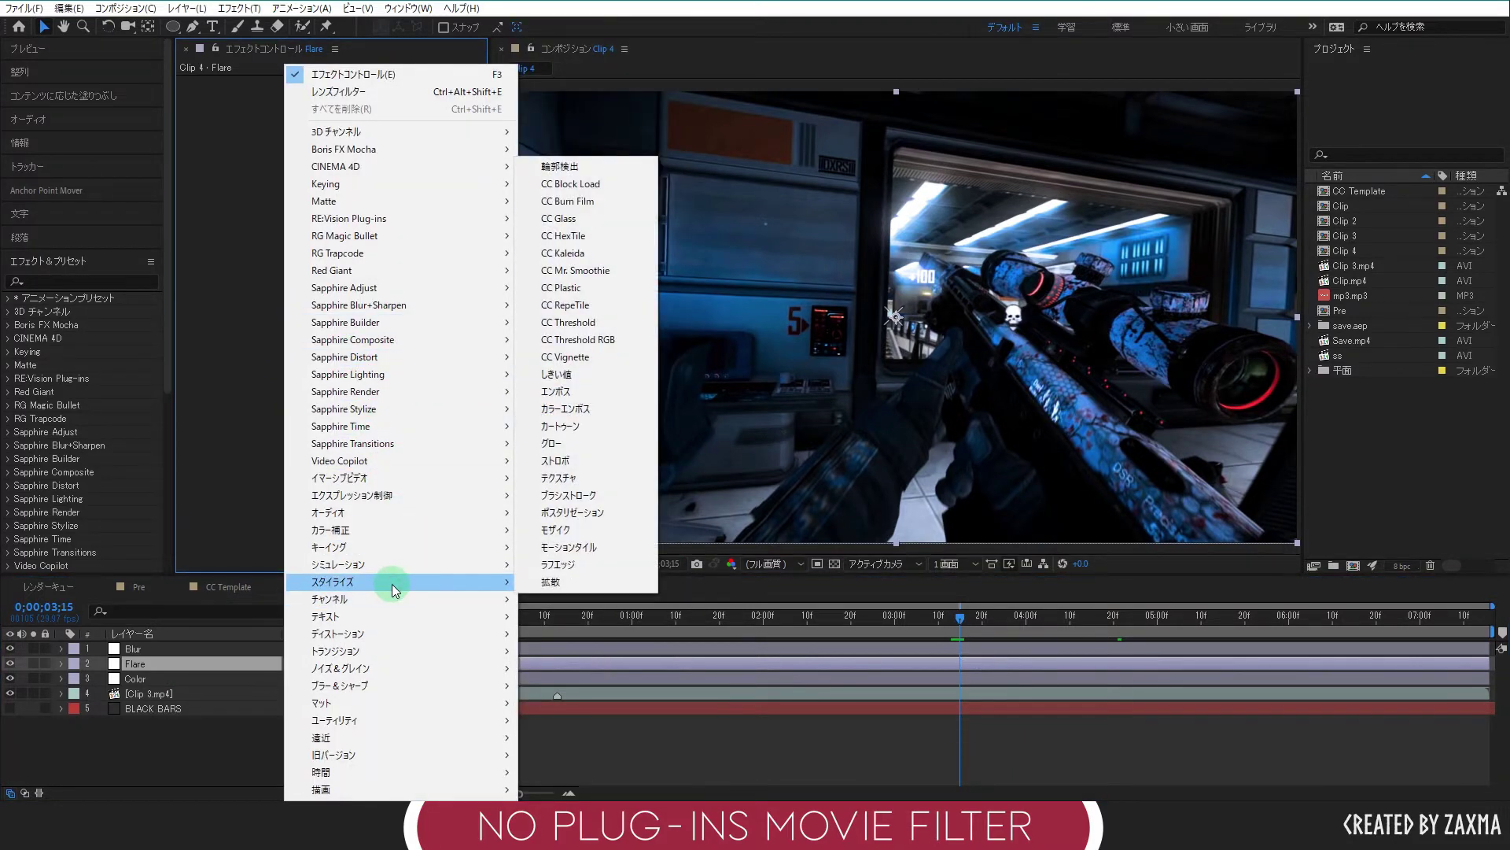
click(595, 444)
click(364, 451)
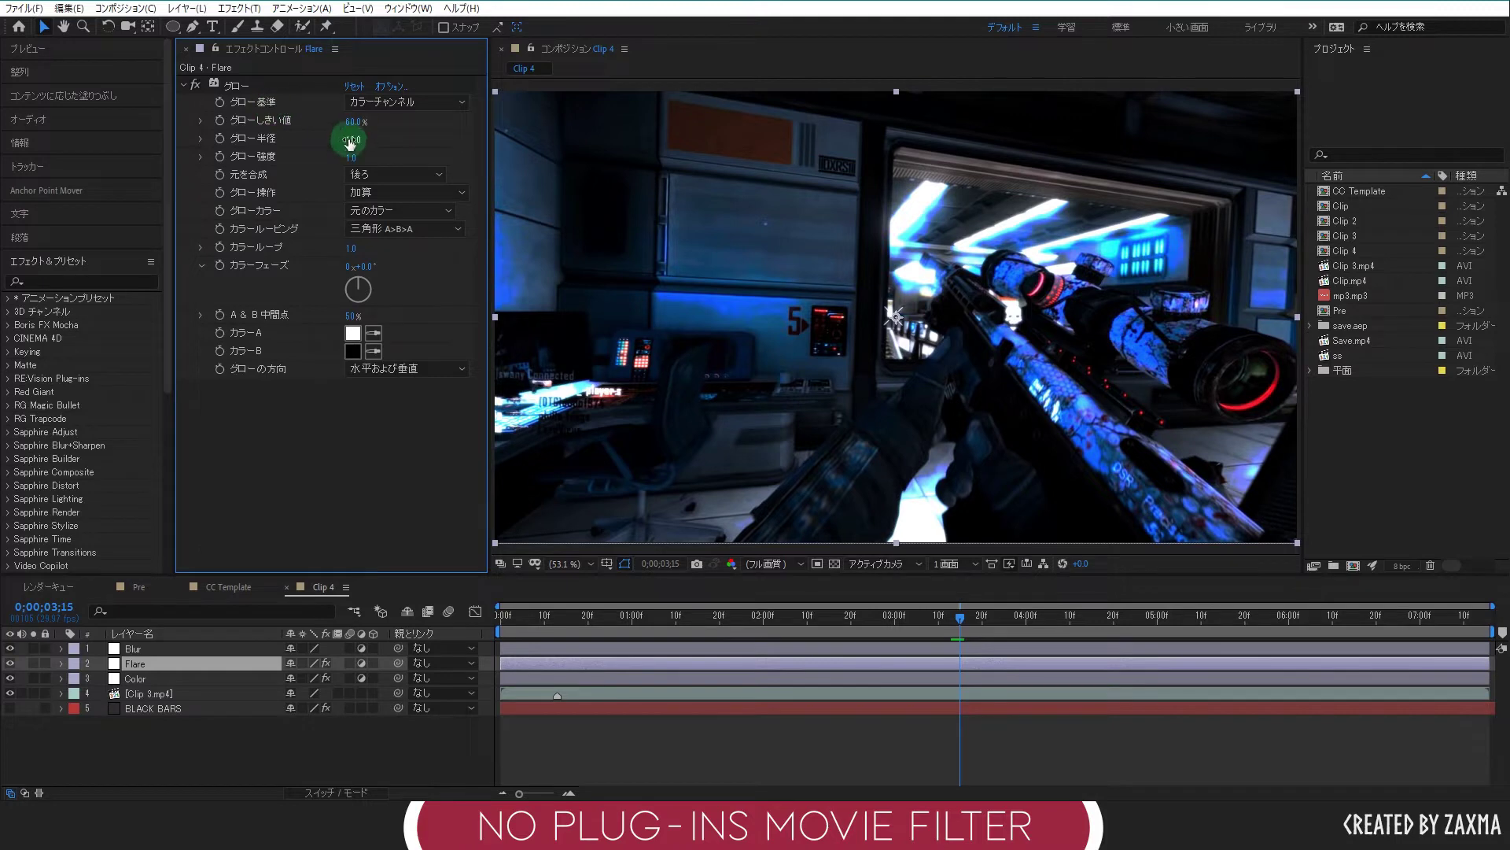
Set Glow Radius to 1000 and Glow Colors to A & B Colors.
drag(353, 143, 1062, 161)
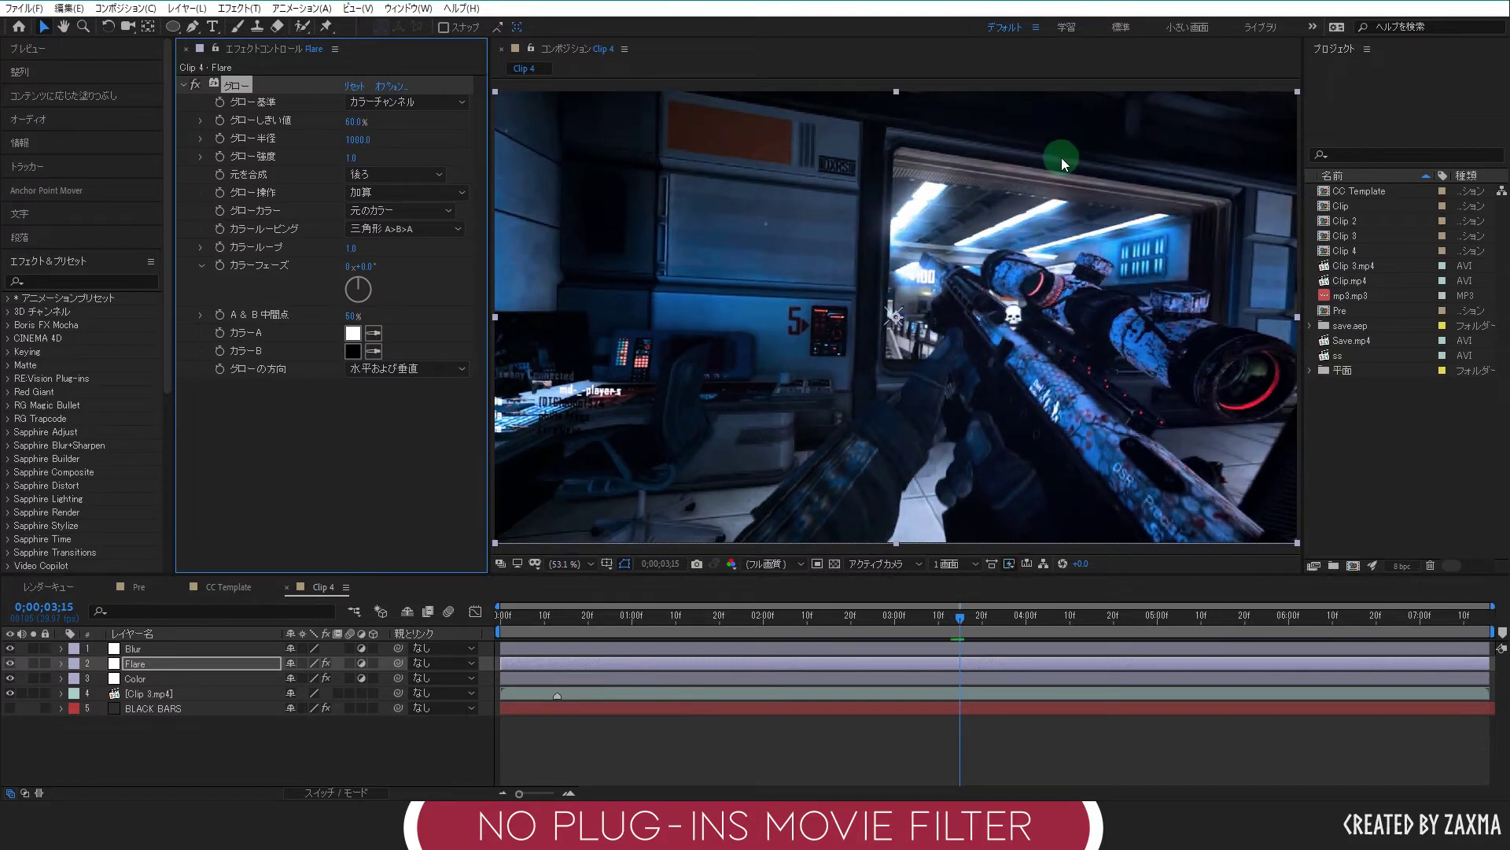
click(399, 470)
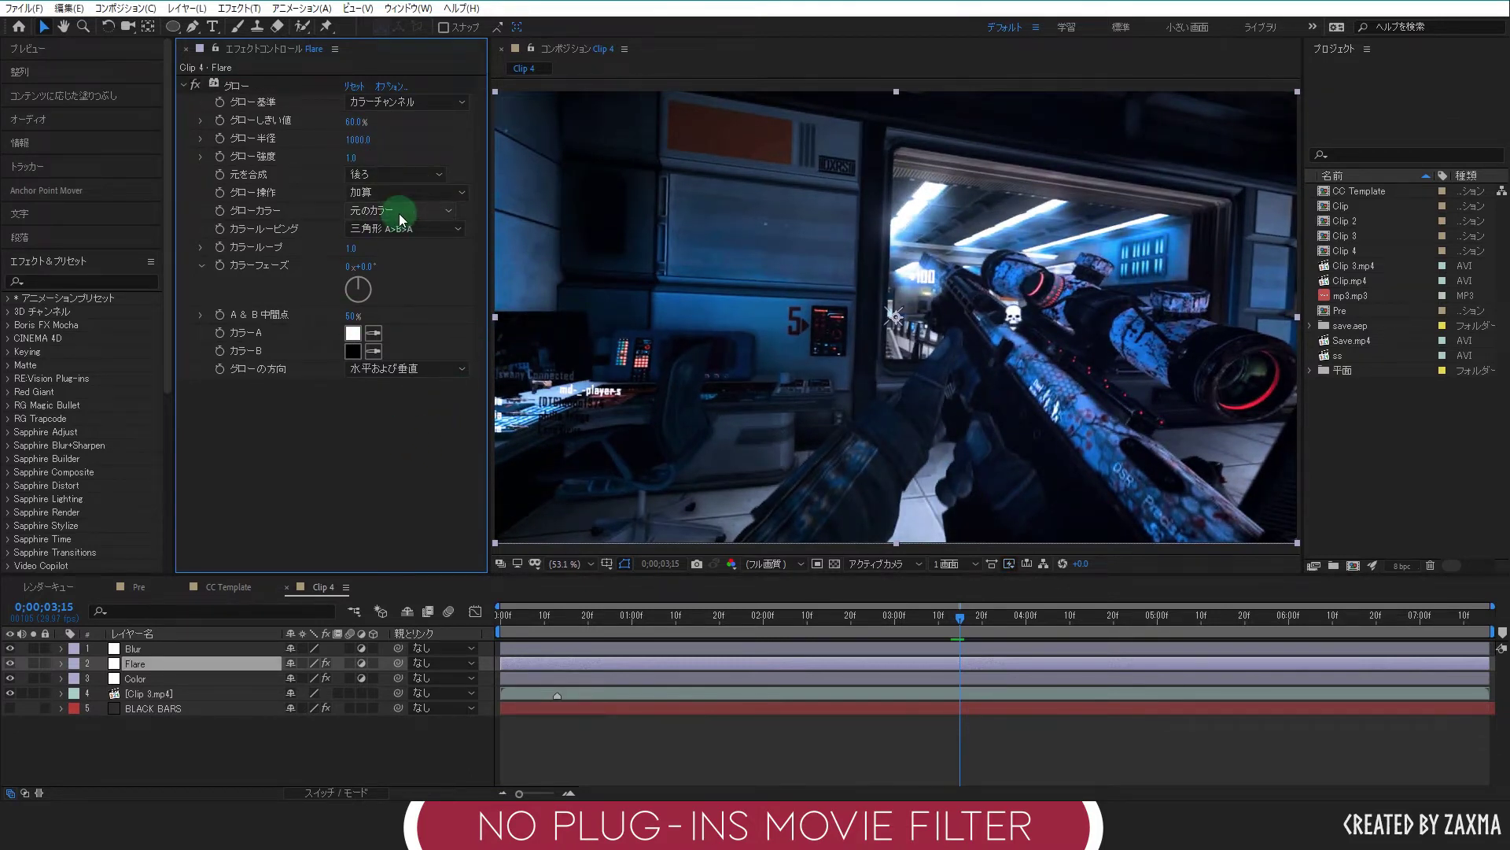
click(398, 214)
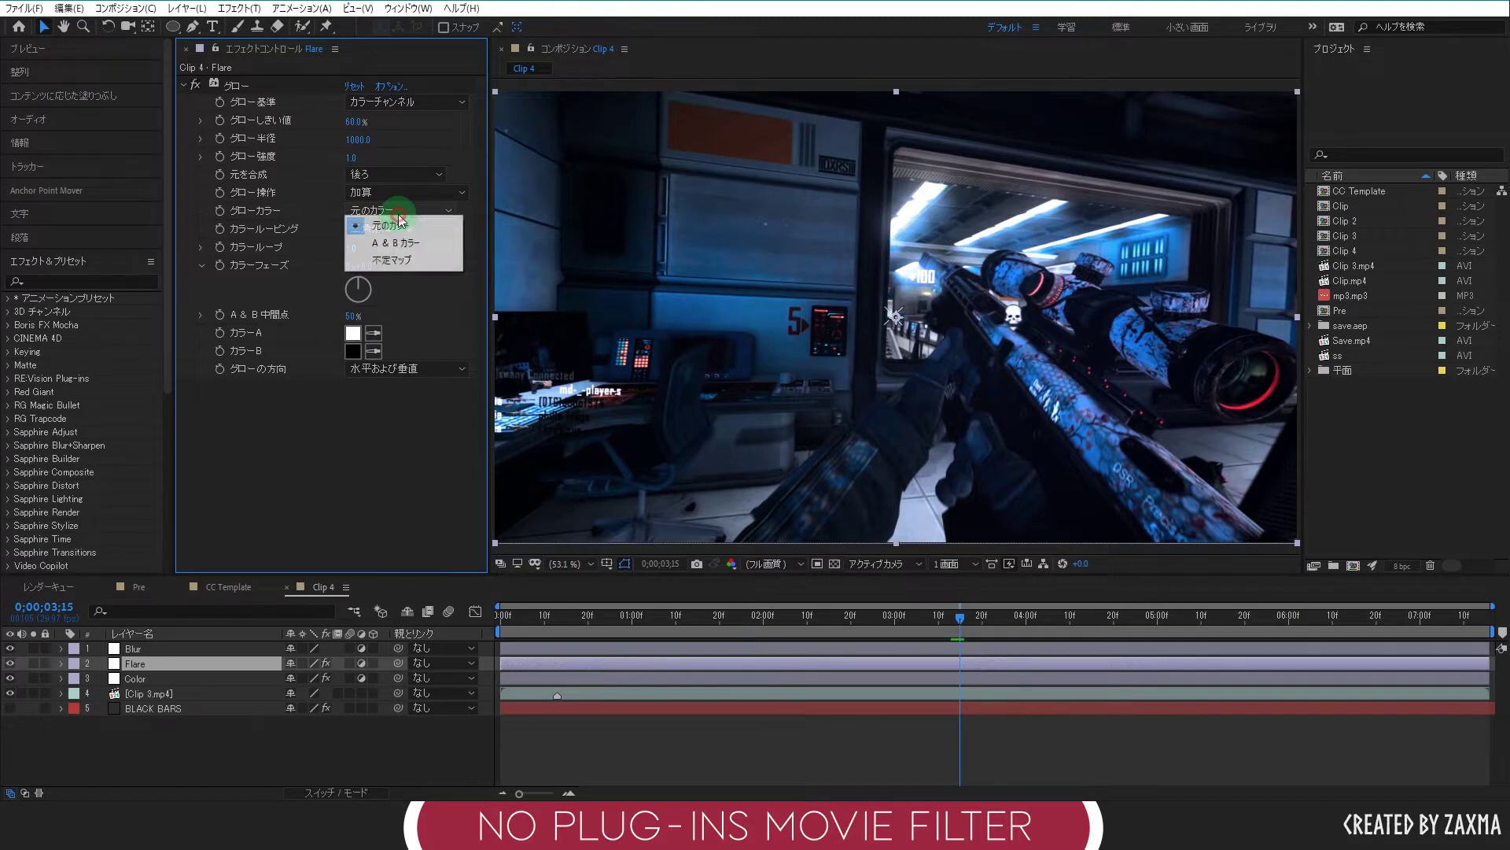
click(431, 244)
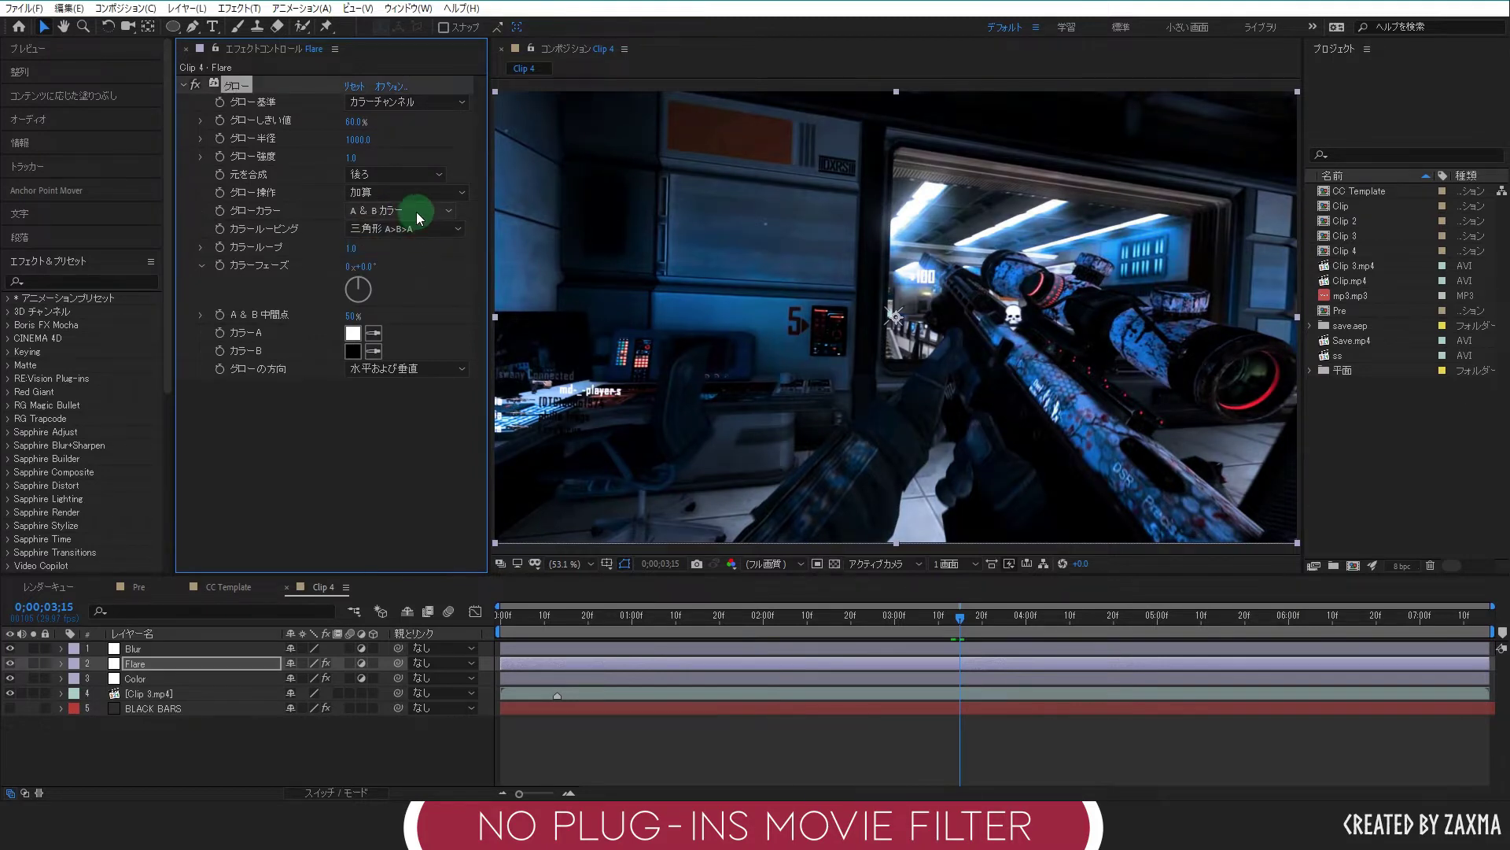
click(431, 248)
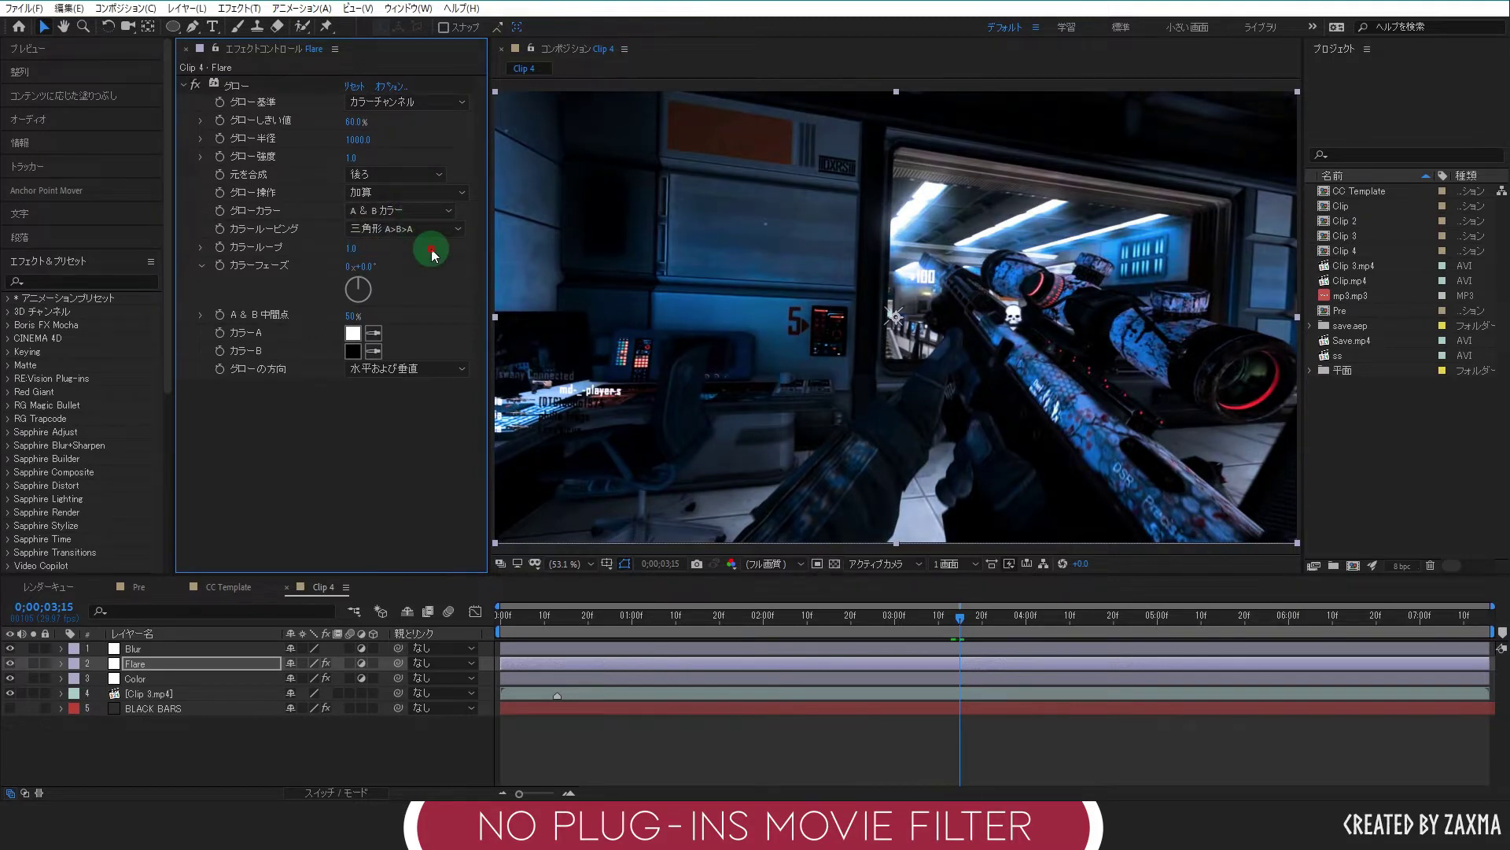
click(353, 334)
Set glow Color A to bright blue 003CFF.
drag(738, 543, 730, 430)
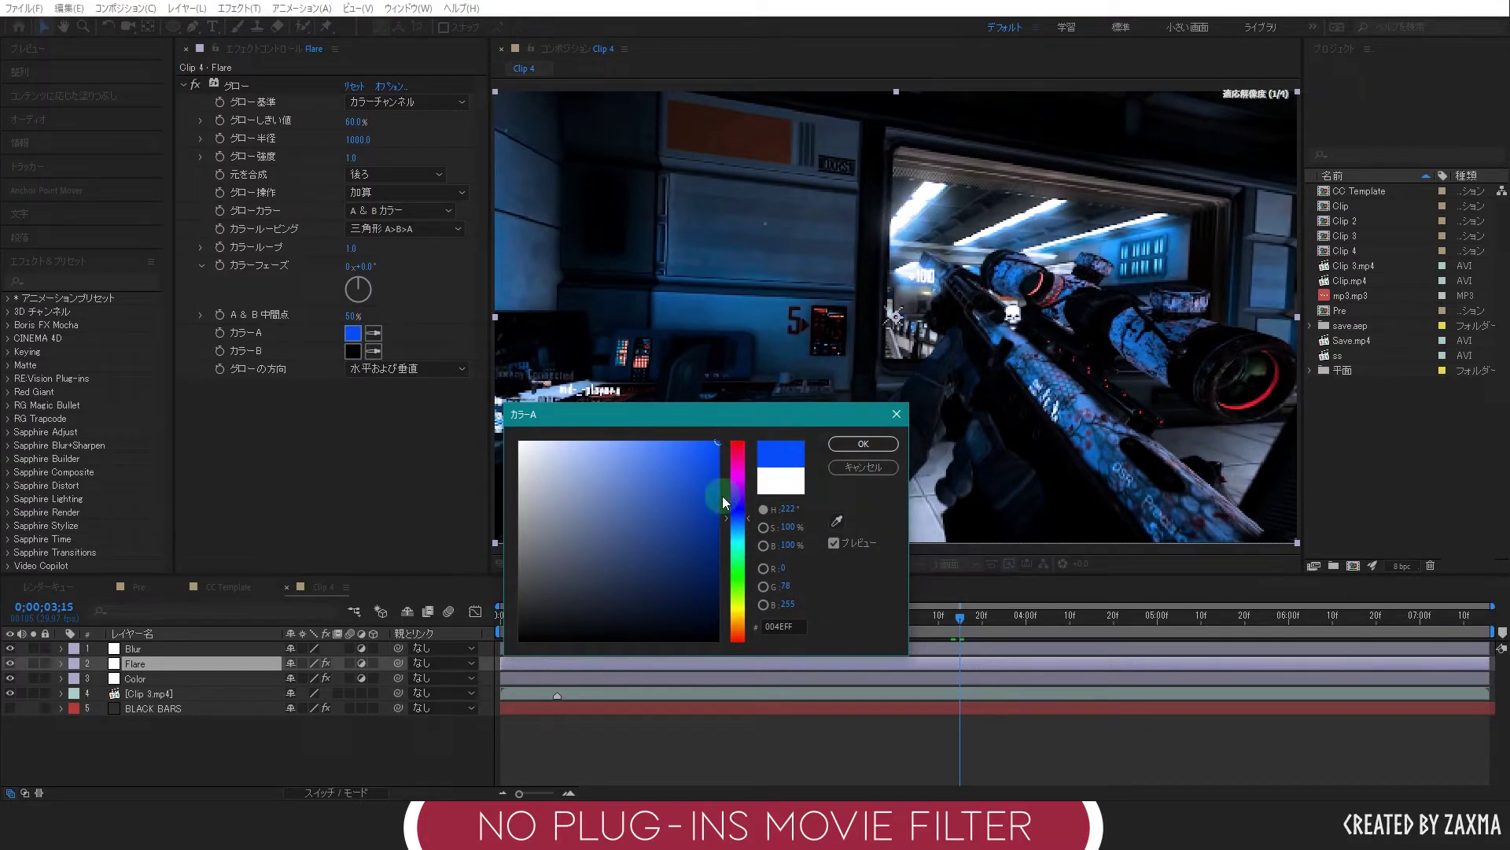
drag(734, 510, 724, 445)
click(782, 513)
click(863, 444)
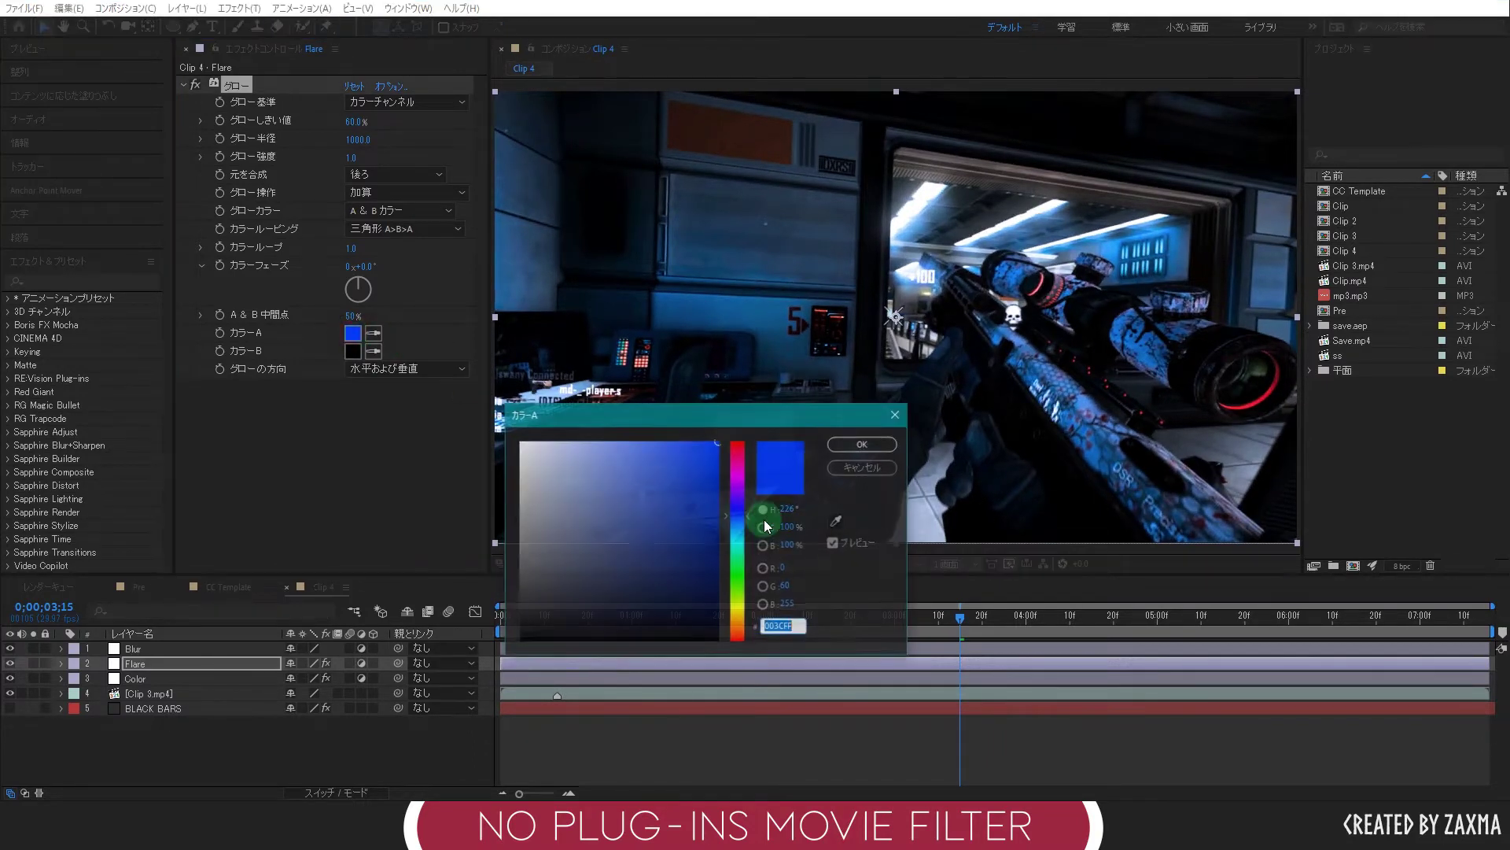
click(874, 447)
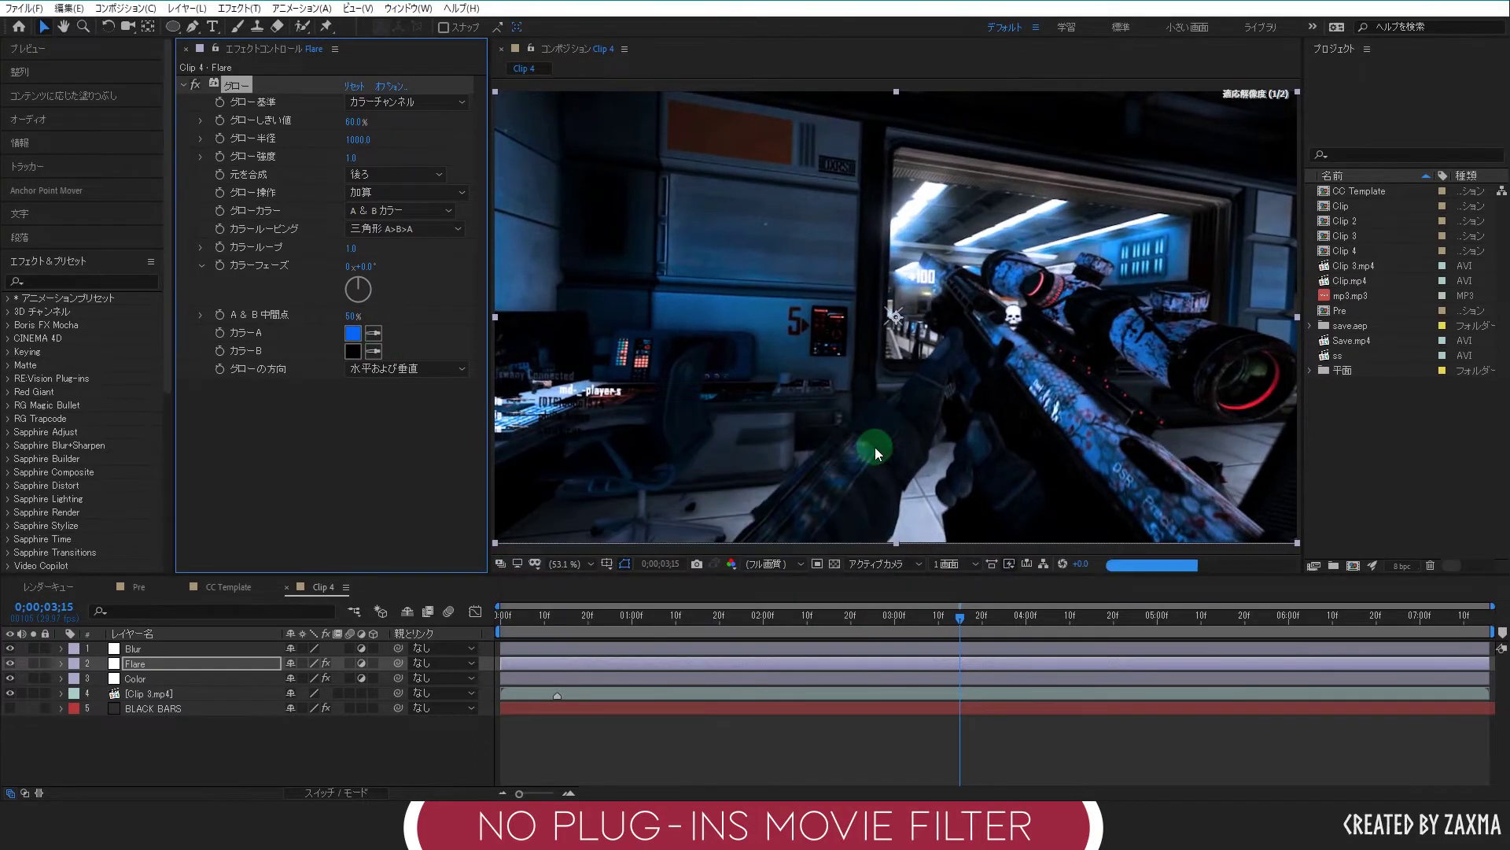
click(343, 439)
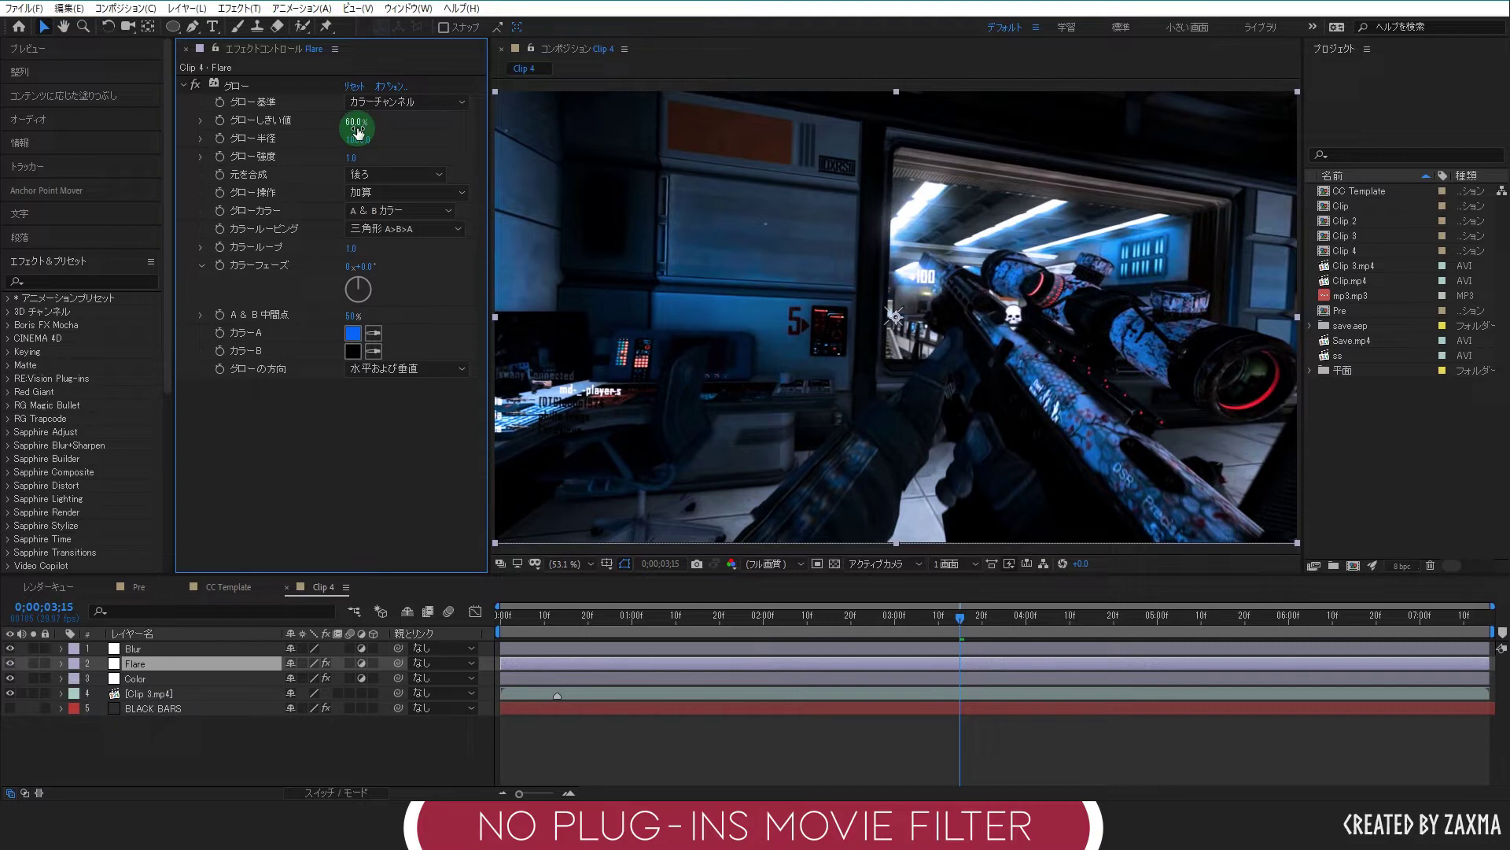
Drop the Glow Threshold from 60% to about 5.5%.
mouse_move(356, 131)
mouse_down()
mouse_move(266, 149)
mouse_move(385, 179)
mouse_up()
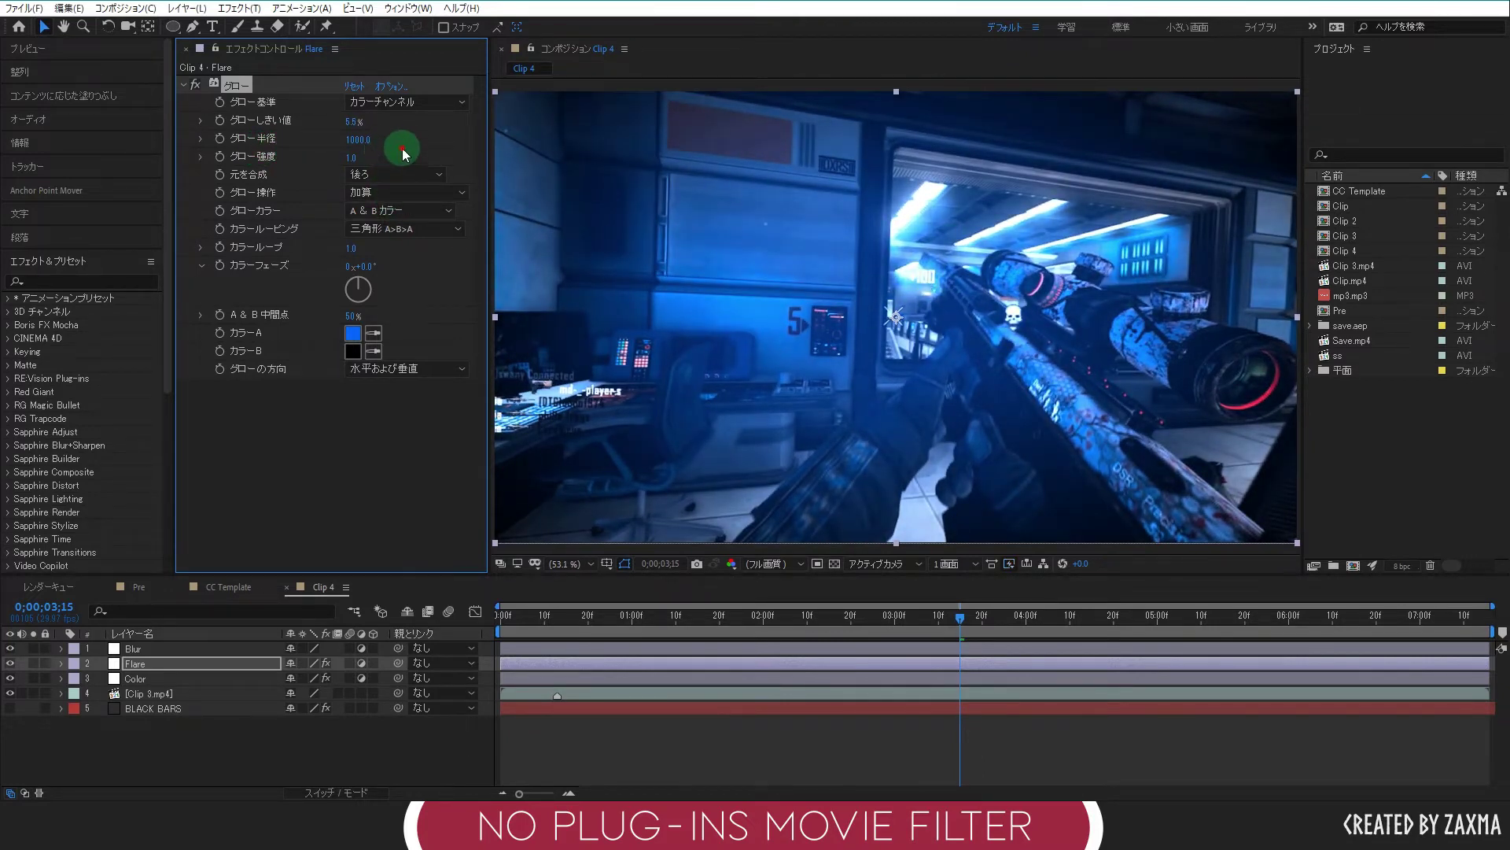
mouse_move(351, 122)
mouse_down()
mouse_move(369, 121)
mouse_move(353, 126)
mouse_up()
click(429, 136)
Set Glow Dimensions to Horizontal and tune Glow Threshold to about 33%.
click(440, 375)
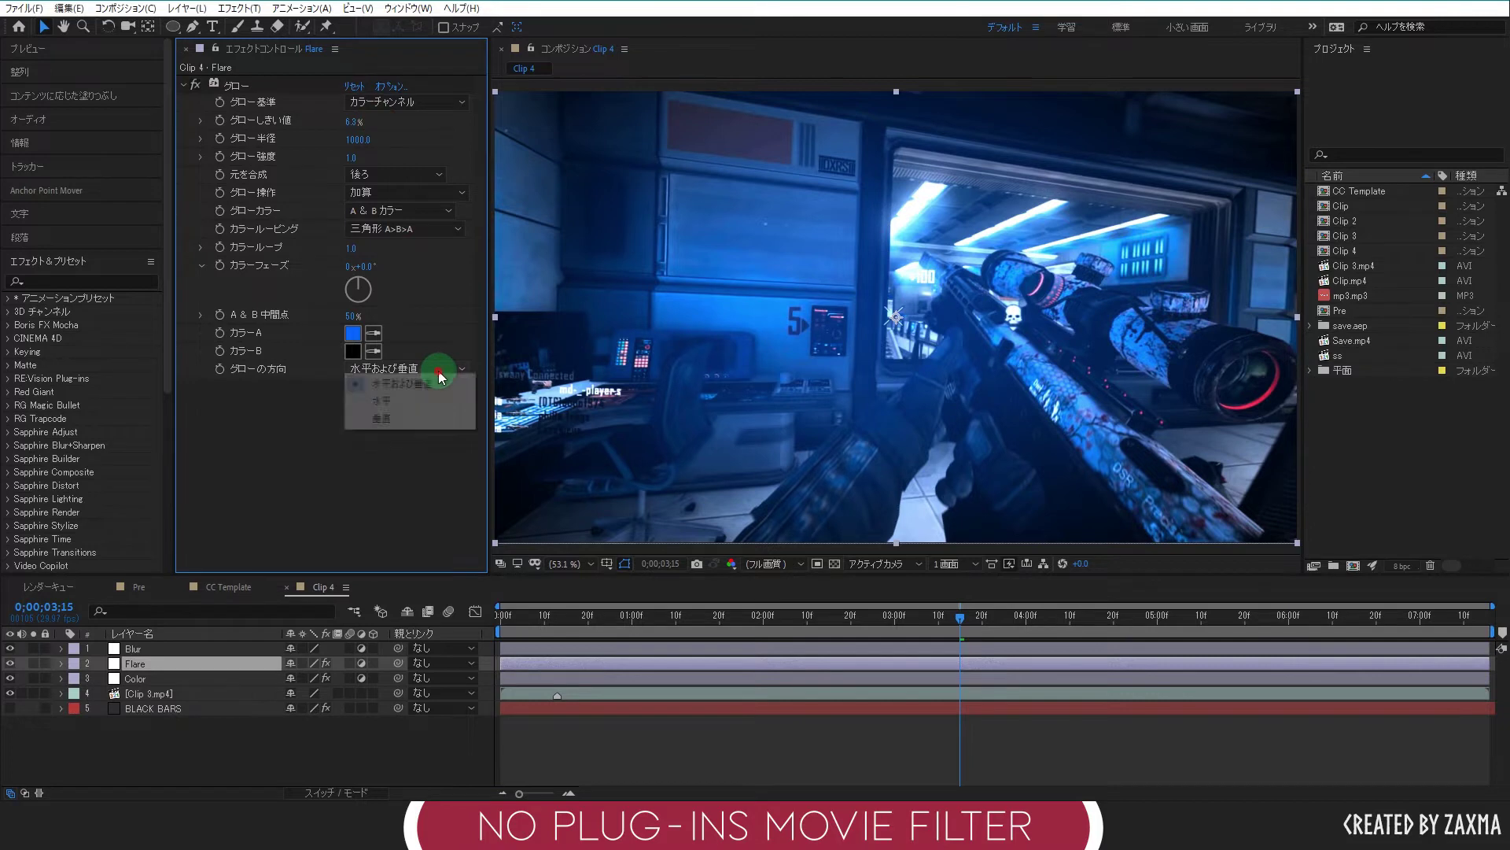
click(428, 400)
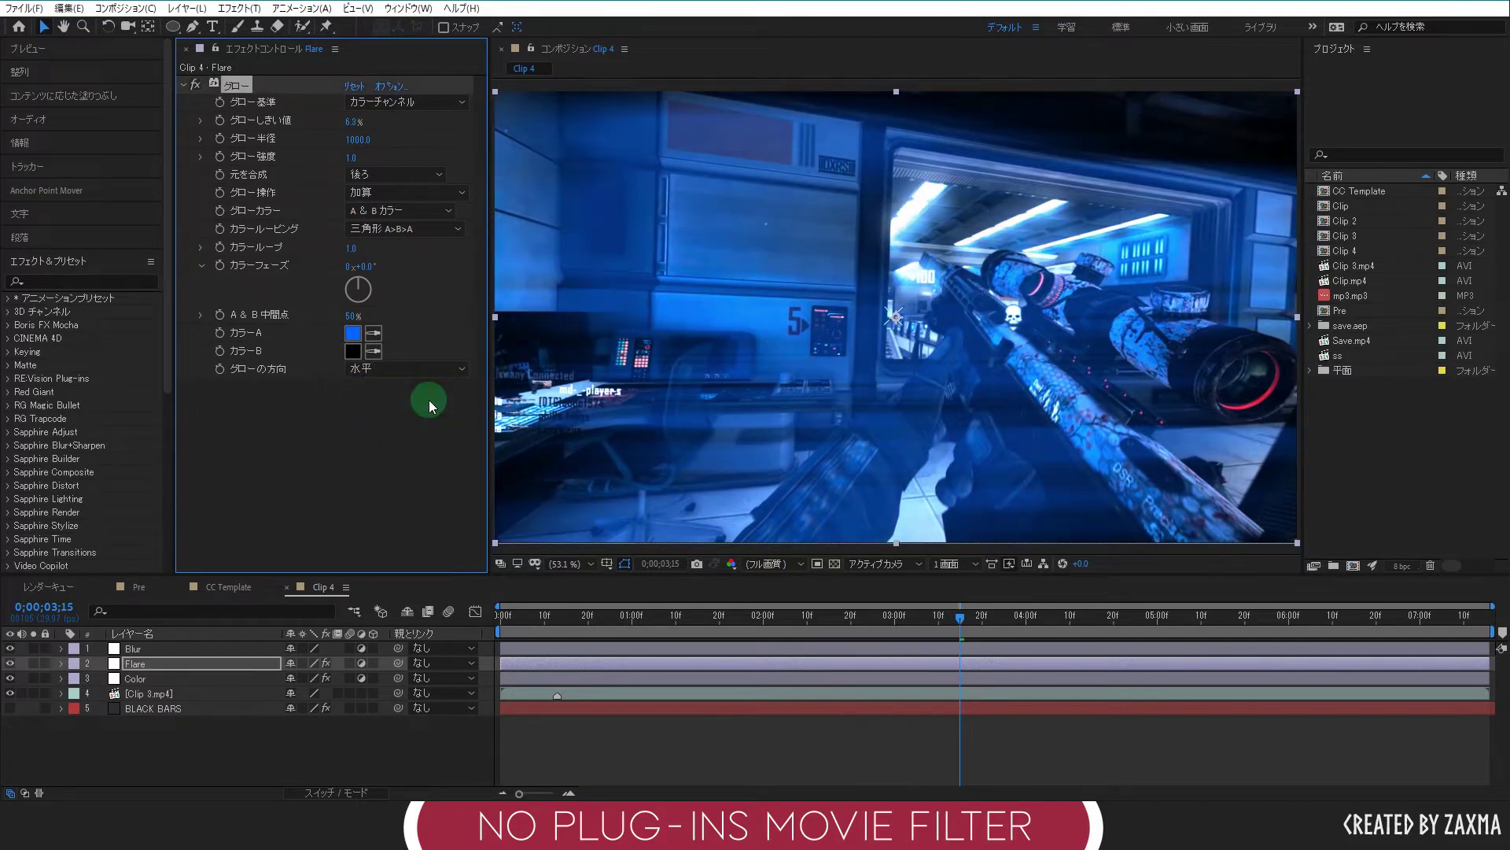
drag(354, 112, 398, 123)
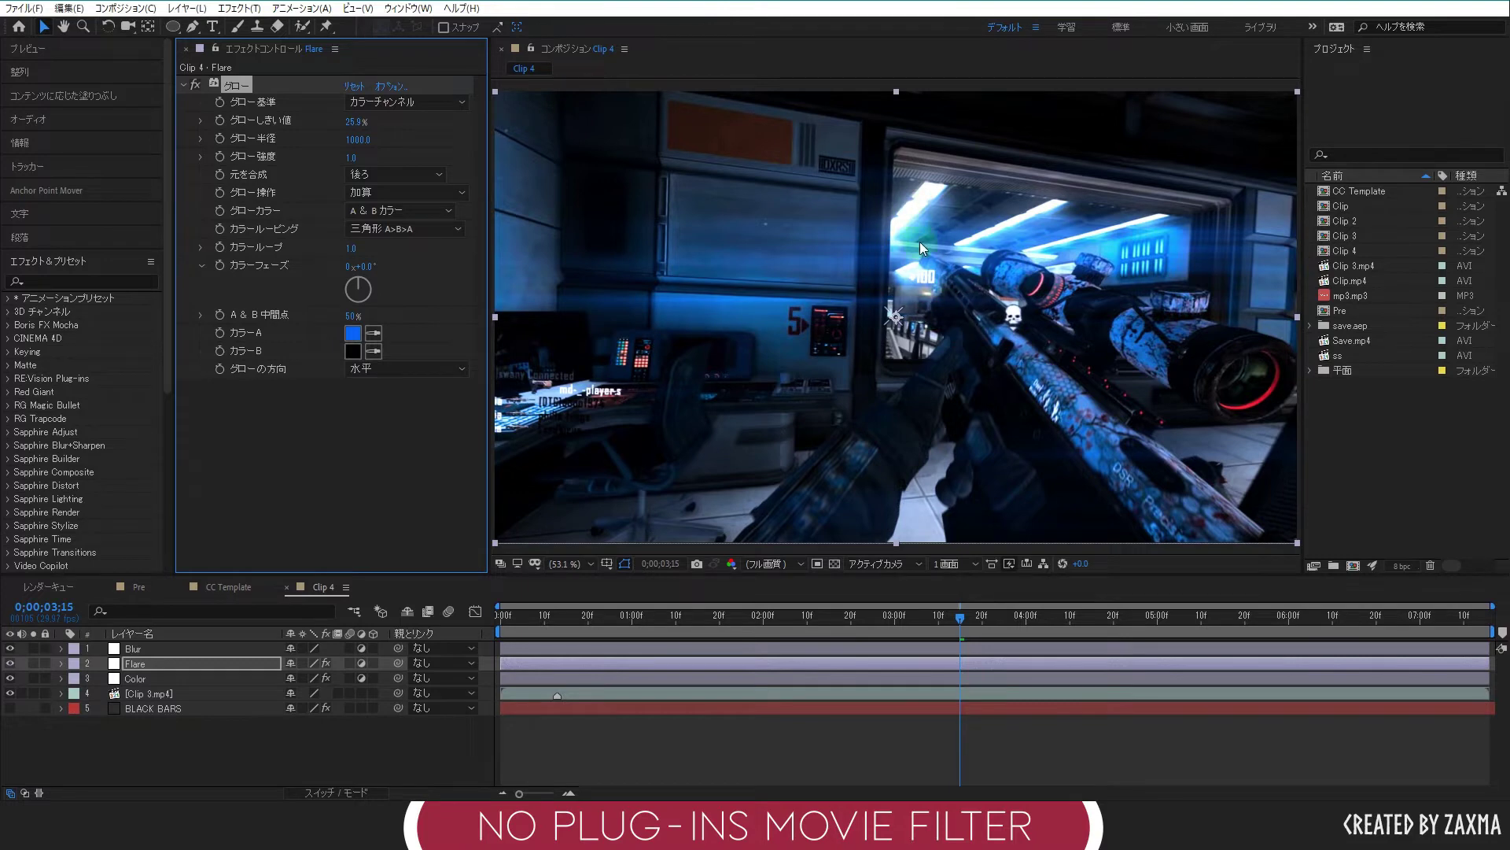
mouse_move(360, 124)
mouse_down()
mouse_move(343, 123)
mouse_move(355, 125)
mouse_up()
mouse_move(356, 122)
mouse_down()
mouse_move(369, 122)
mouse_move(349, 131)
mouse_move(365, 138)
mouse_up()
drag(358, 128, 374, 132)
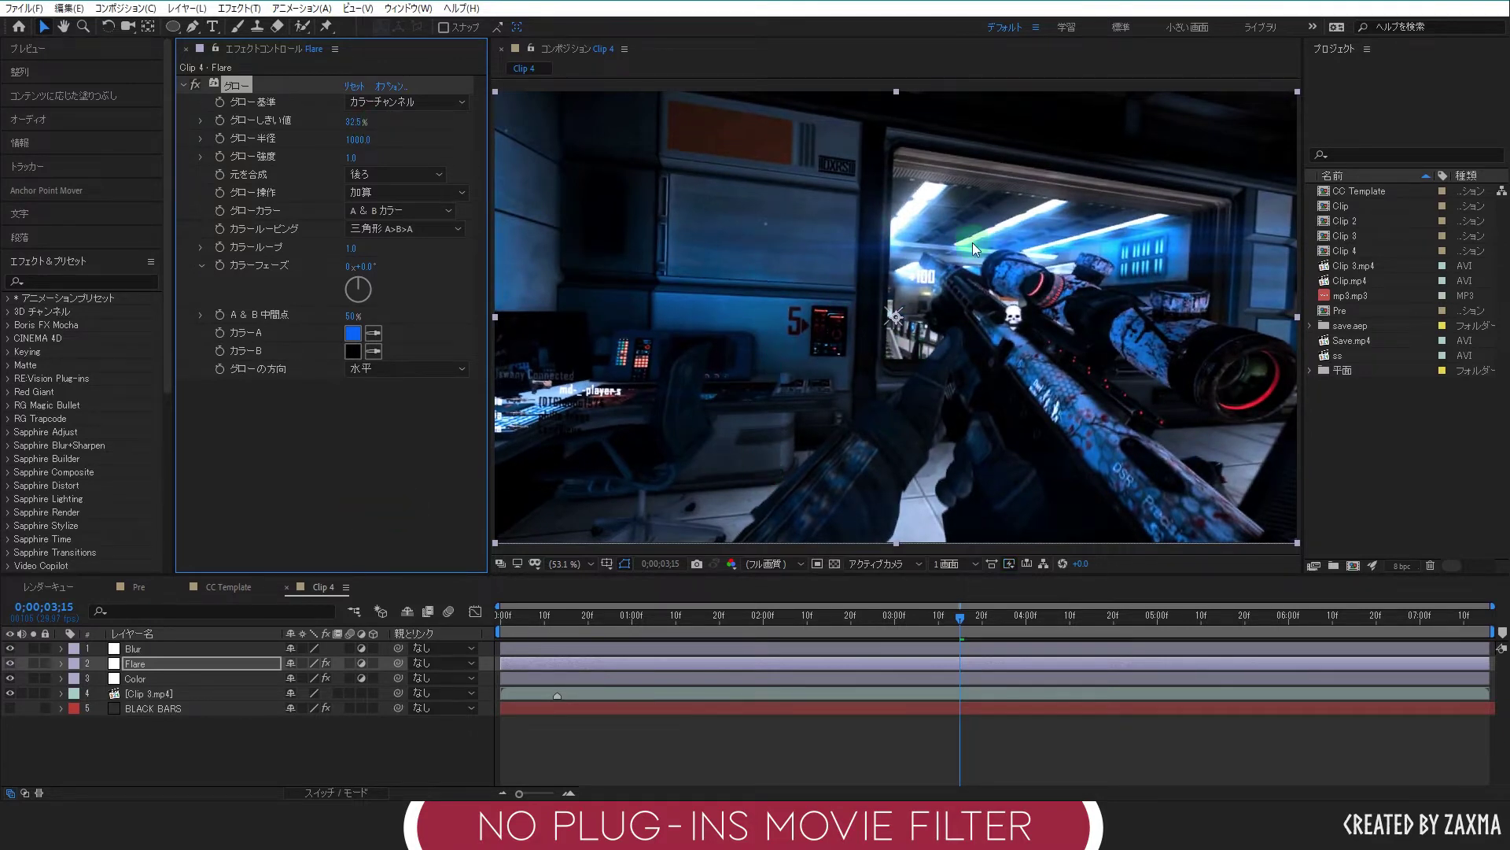
click(362, 122)
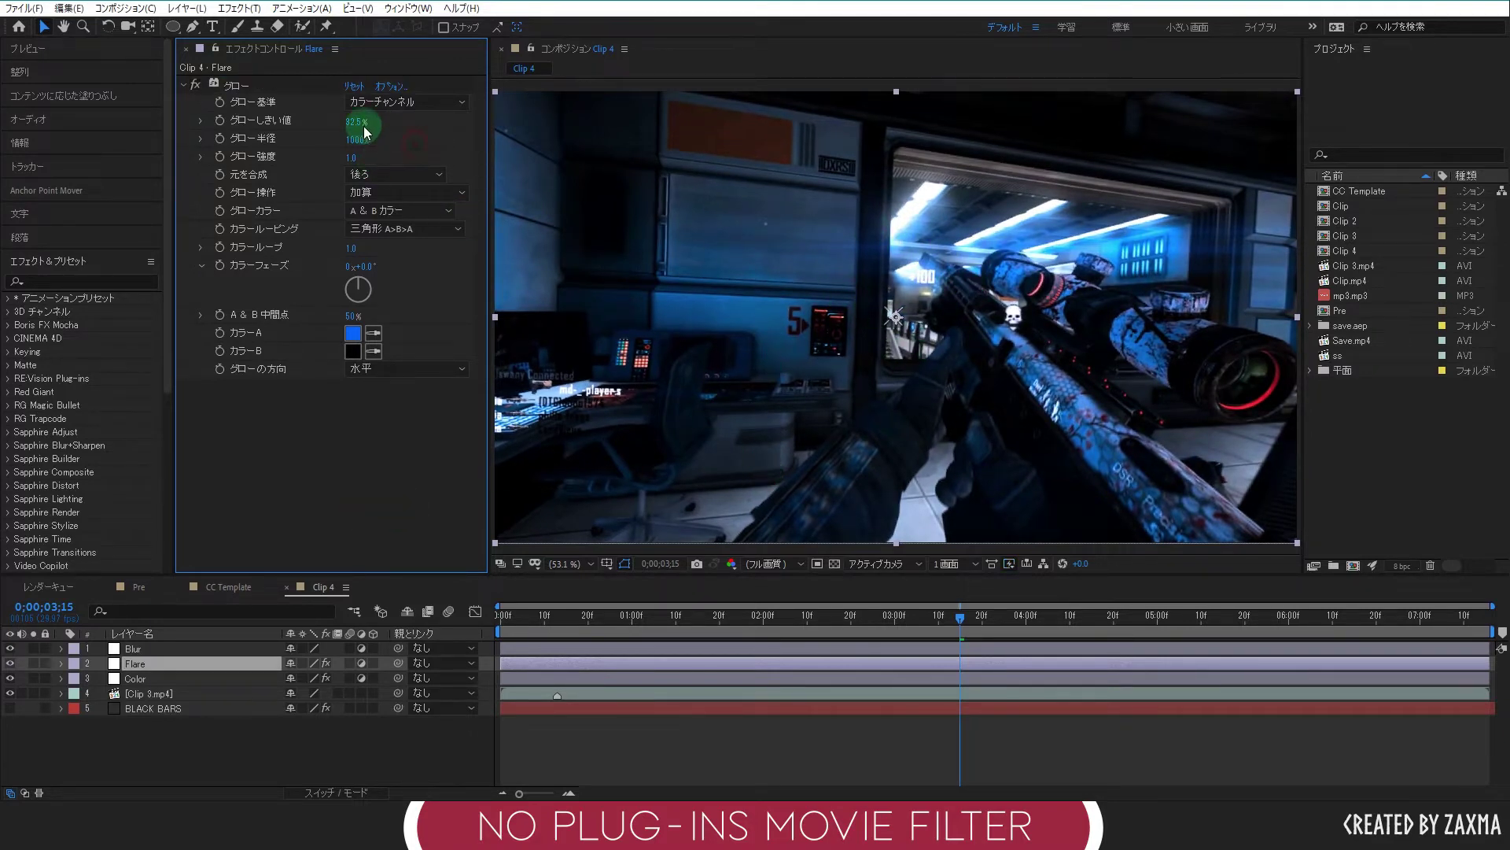
drag(362, 122, 372, 134)
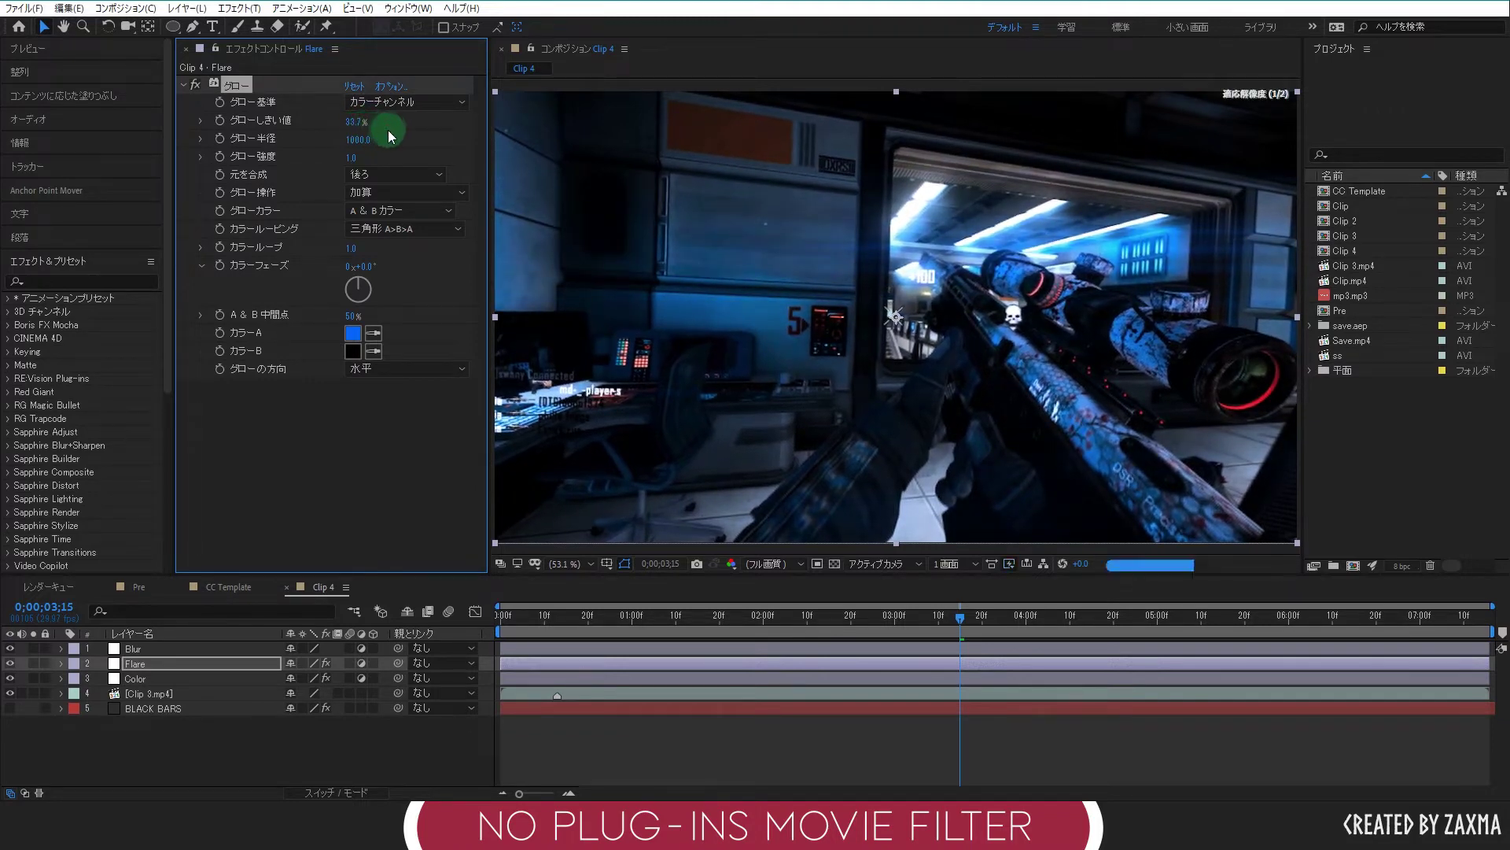
drag(372, 134, 350, 131)
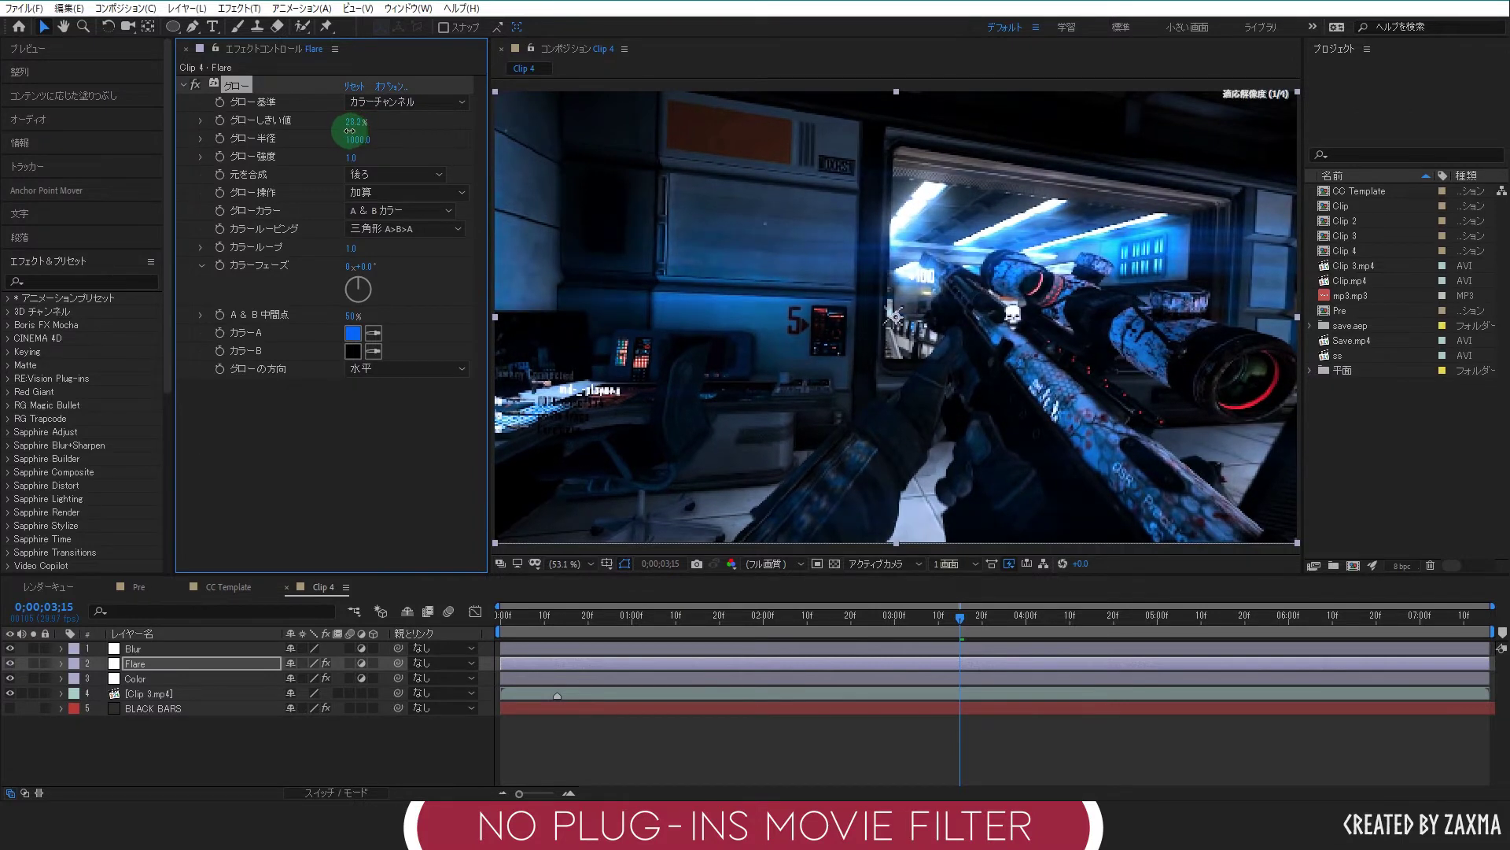
drag(350, 131, 365, 128)
drag(355, 130, 358, 130)
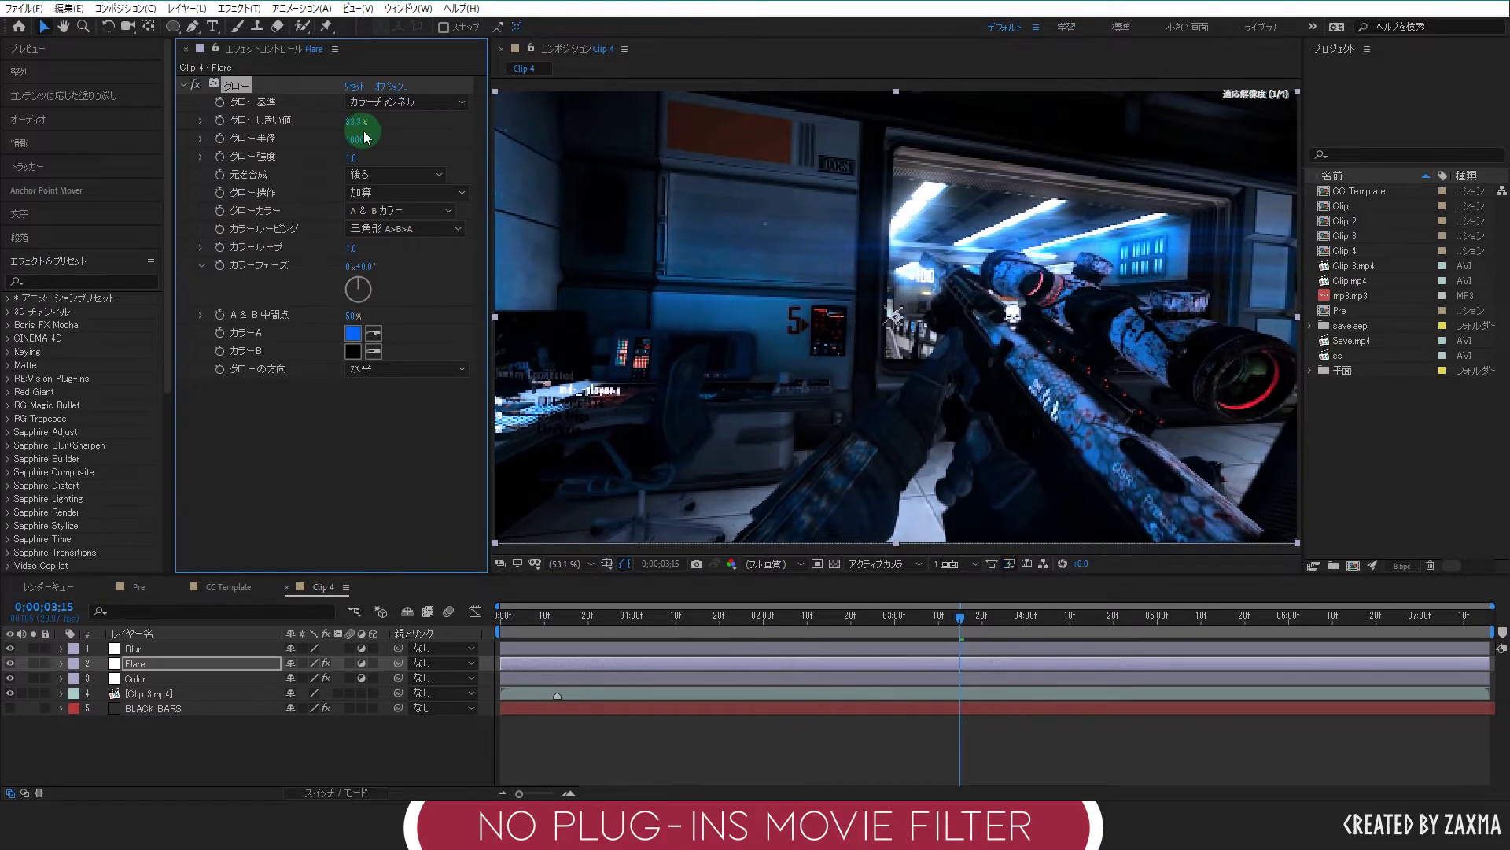
click(376, 512)
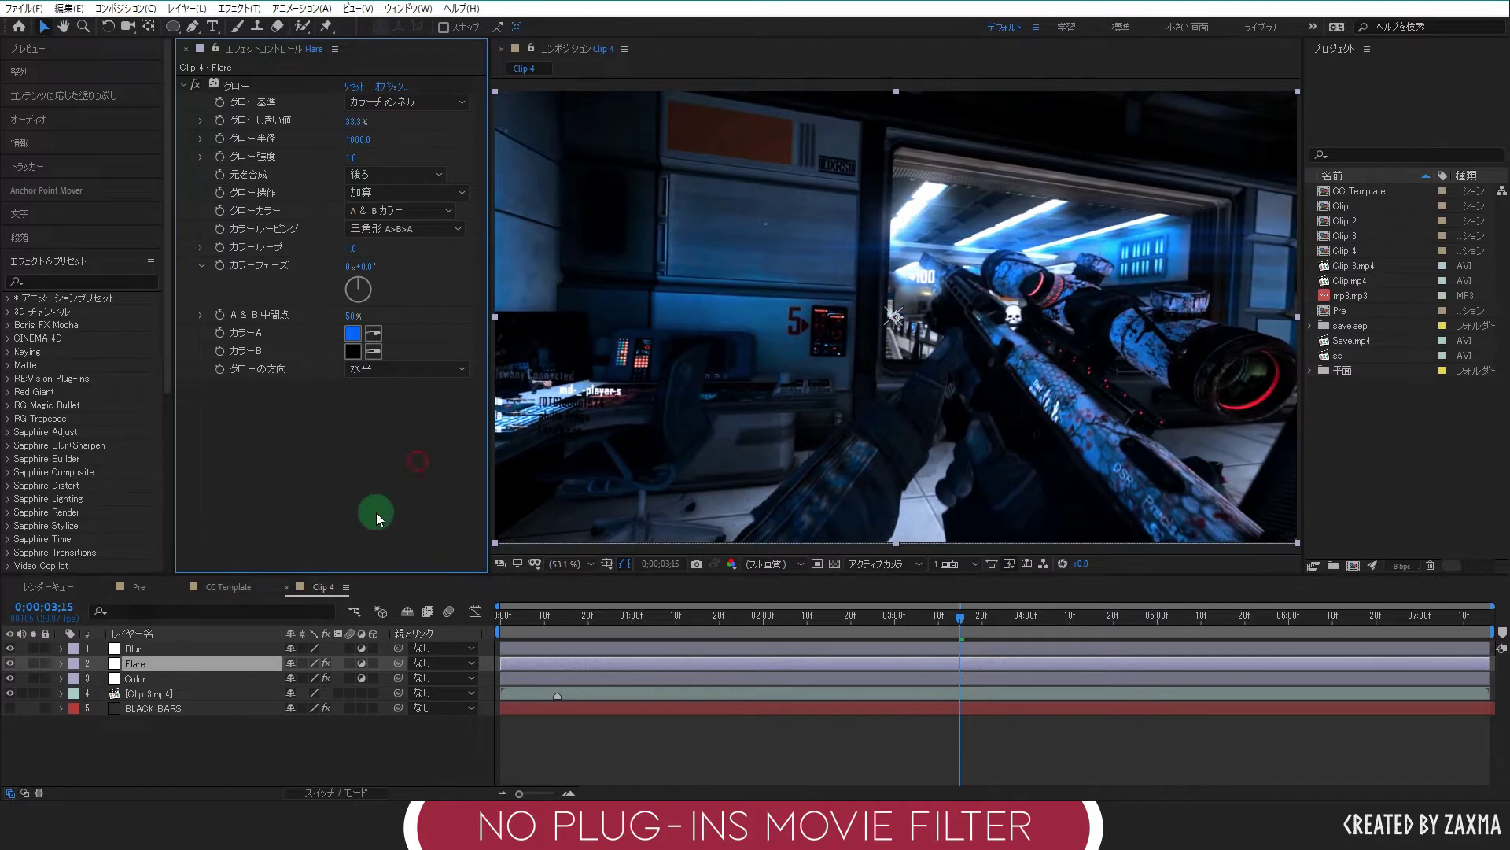
Hide and re-show the Flare layer to compare the glow, then select the Blur layer.
click(309, 749)
click(11, 663)
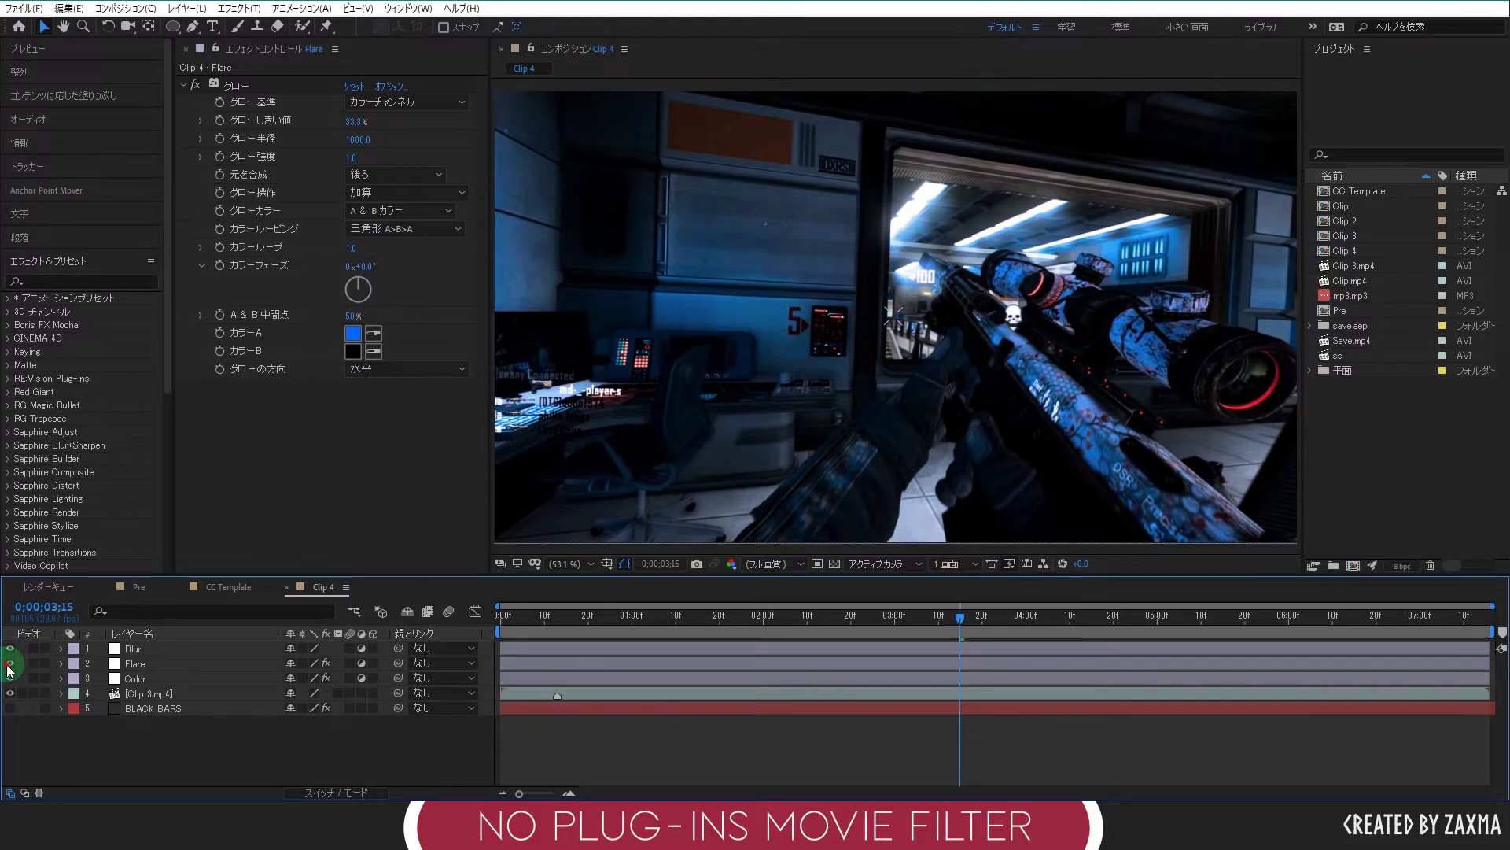
click(9, 663)
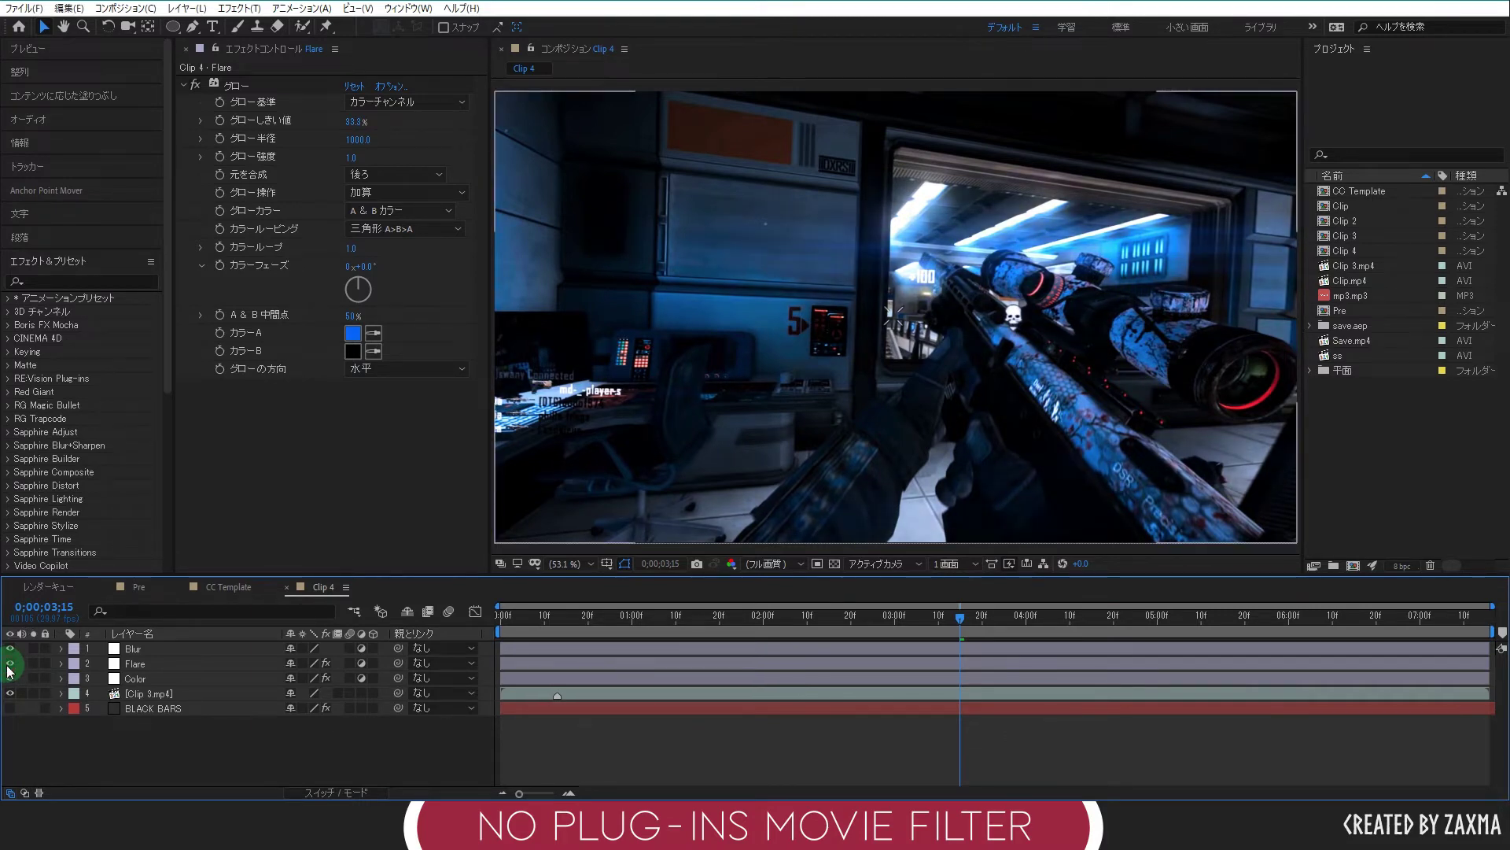
click(165, 651)
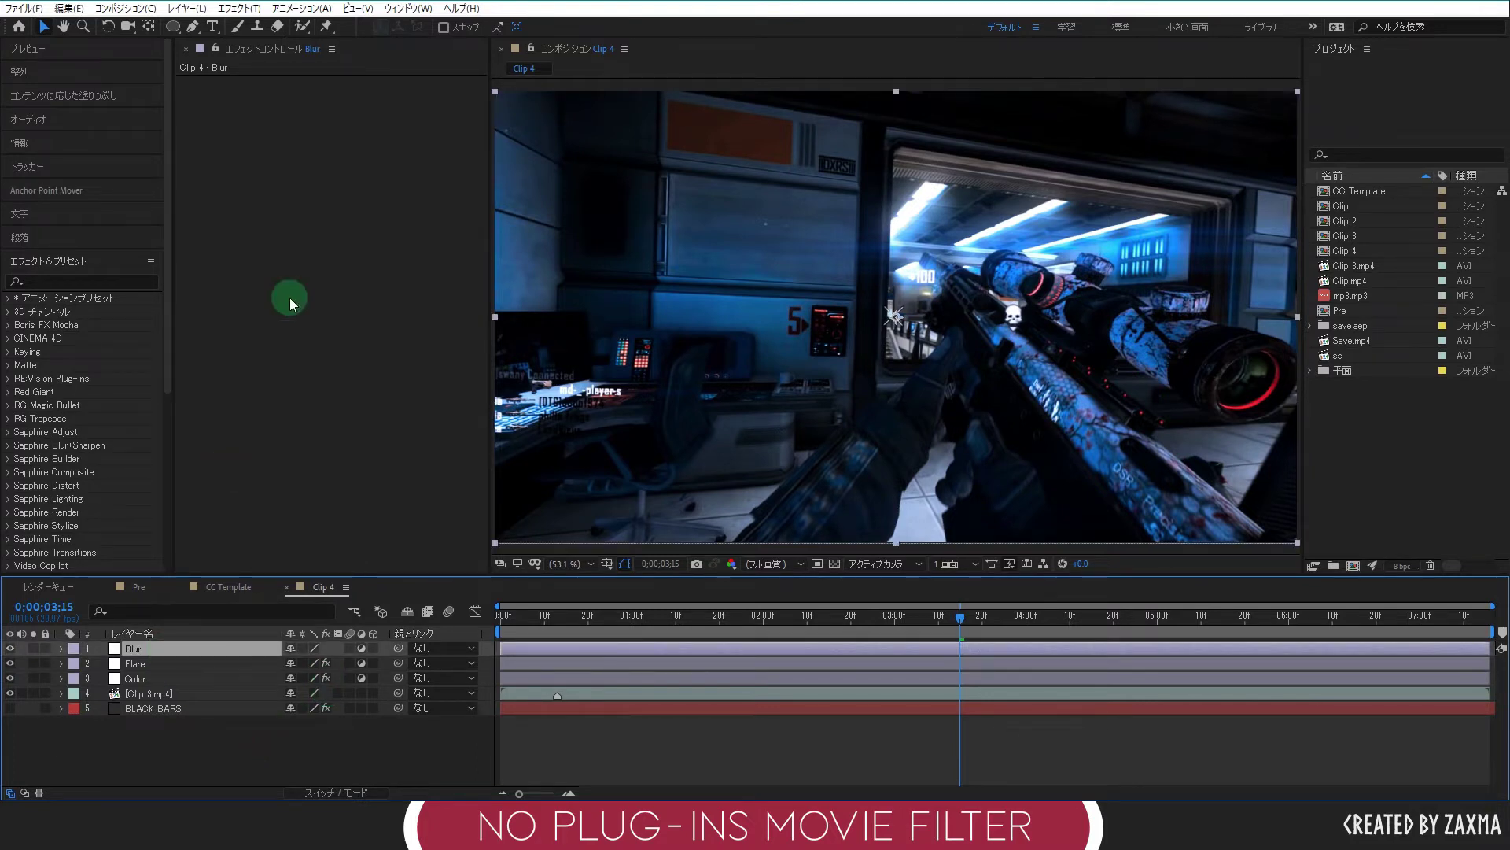
Apply Blur & Sharpen > Camera Lens Blur at radius 5 to the Blur layer.
right_click(288, 300)
mouse_move(387, 687)
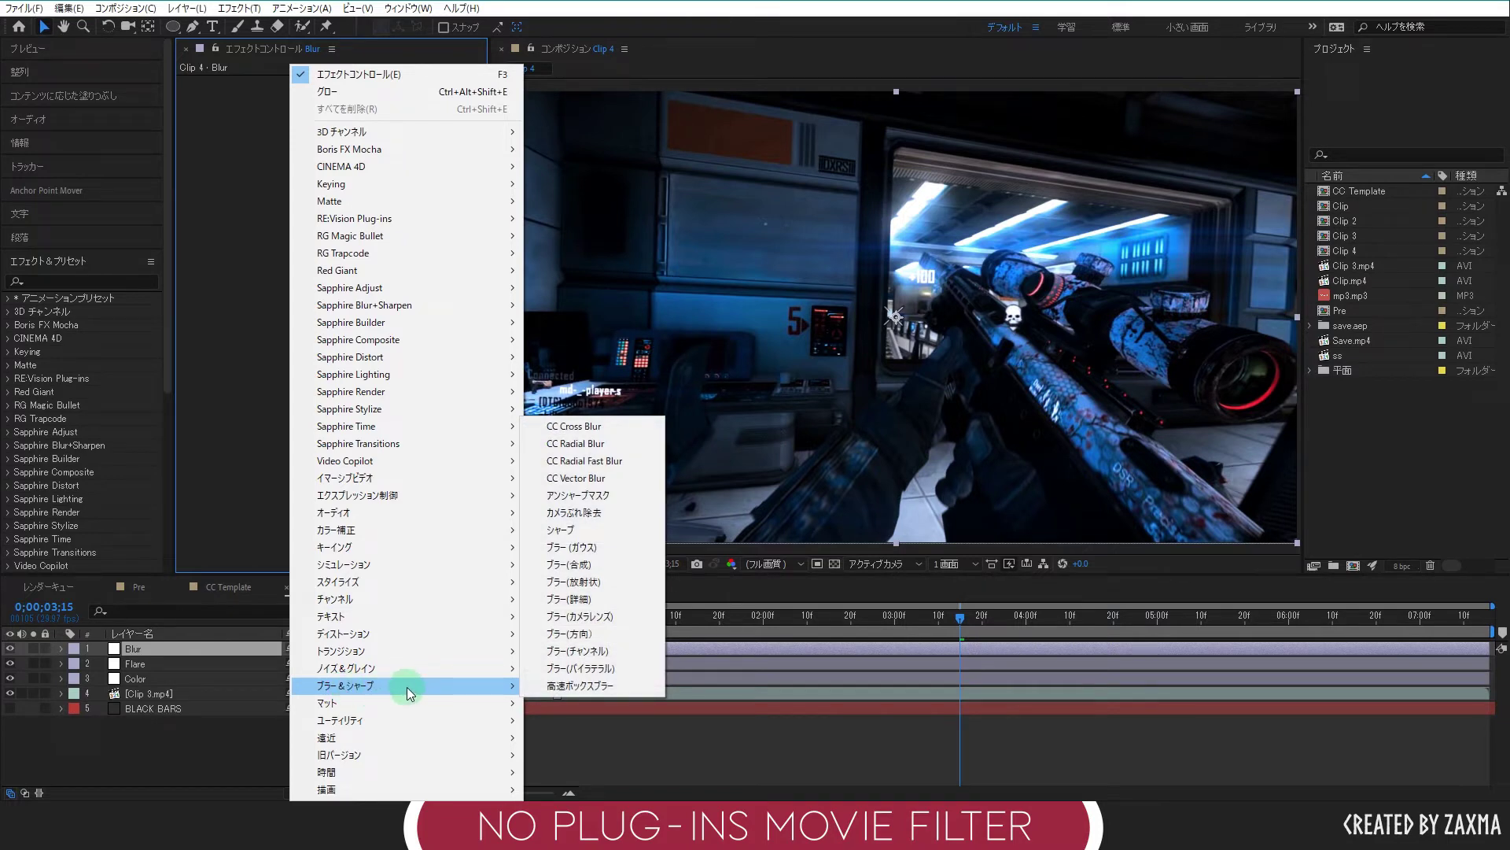
click(604, 622)
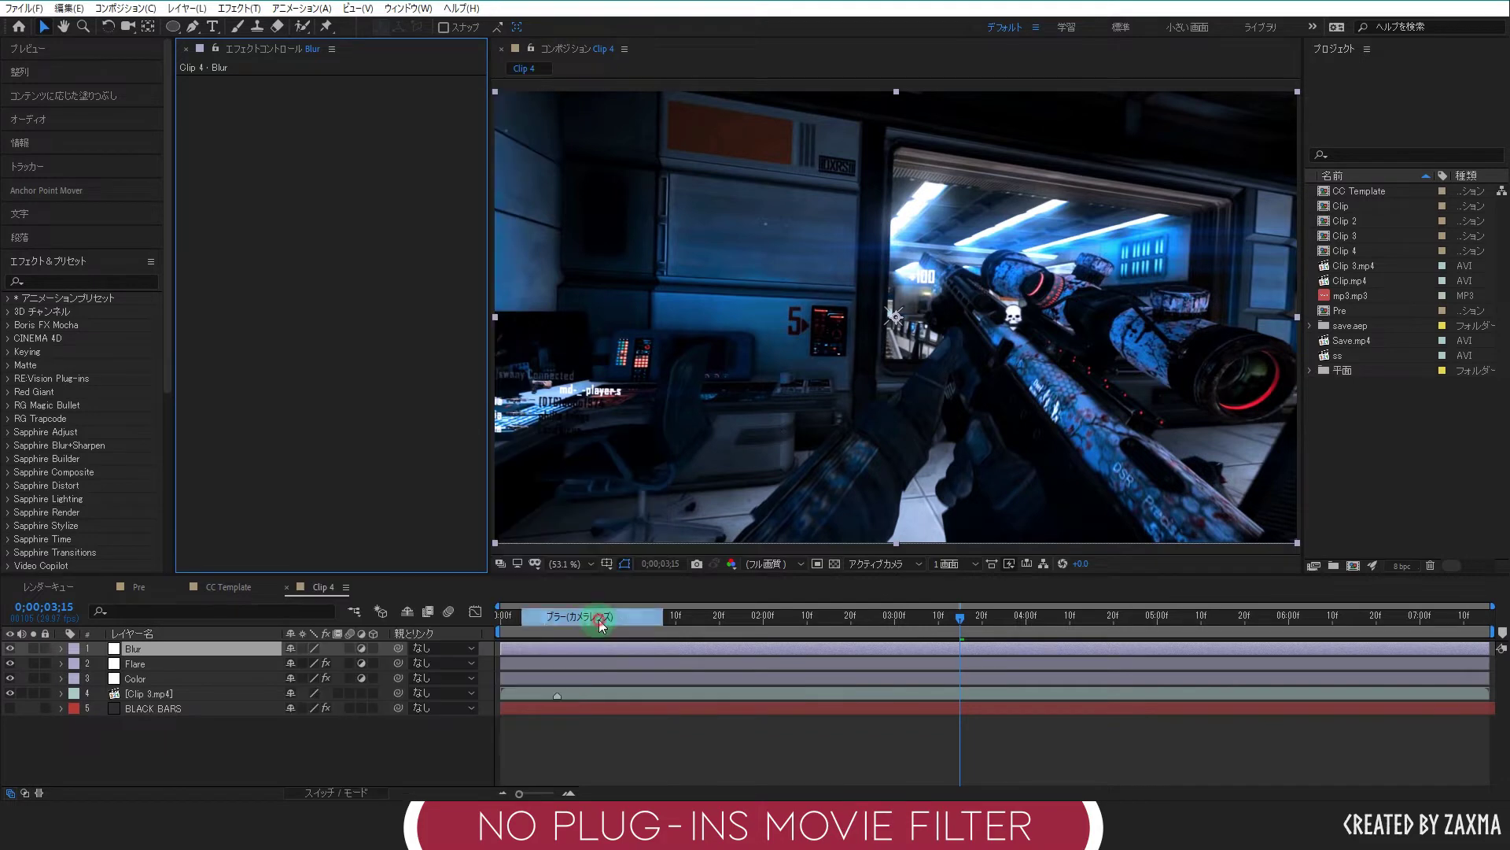
click(358, 536)
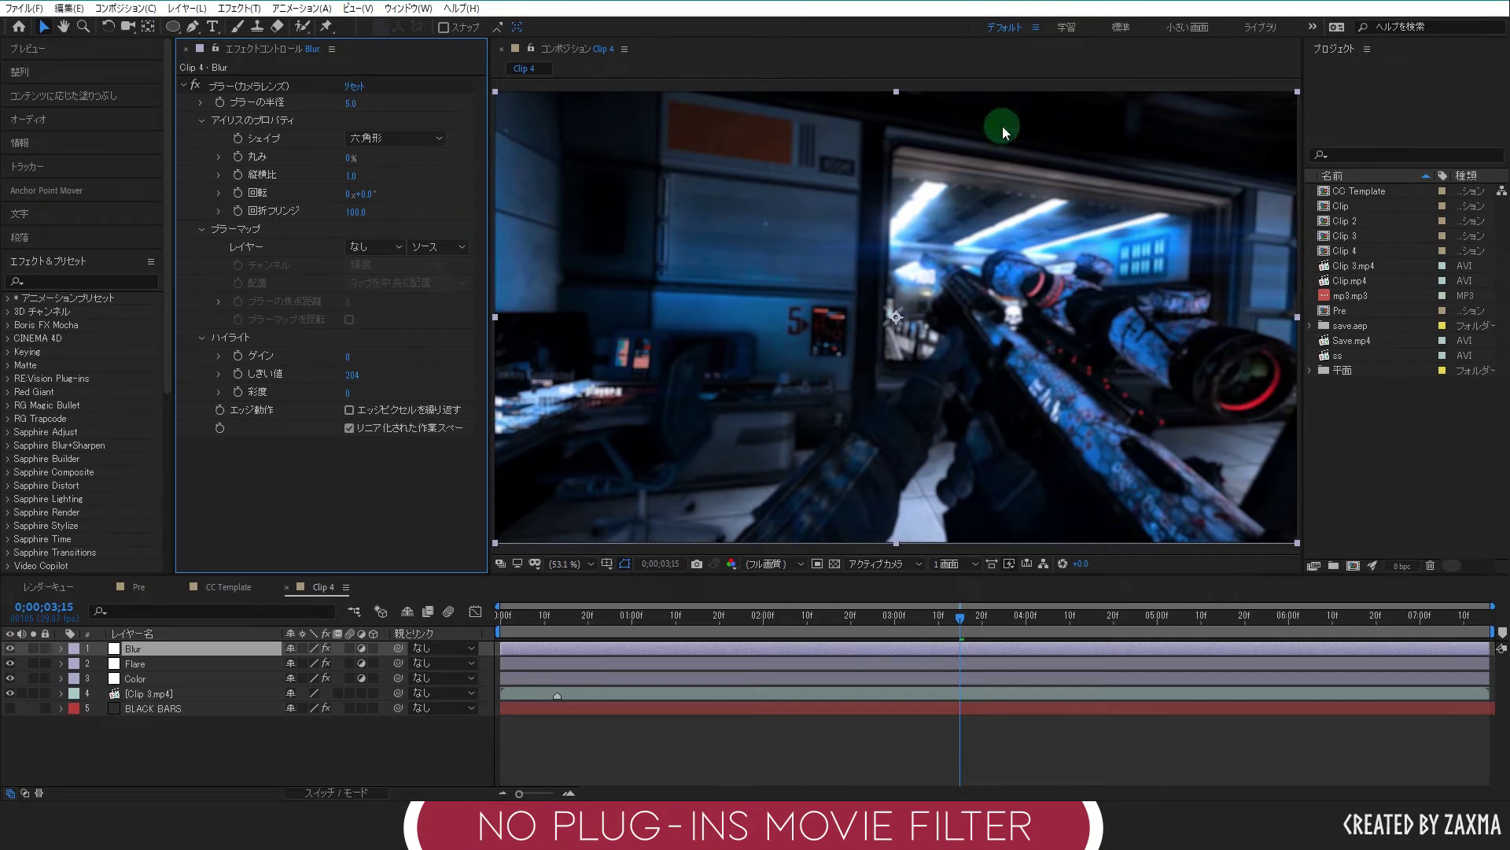
click(241, 757)
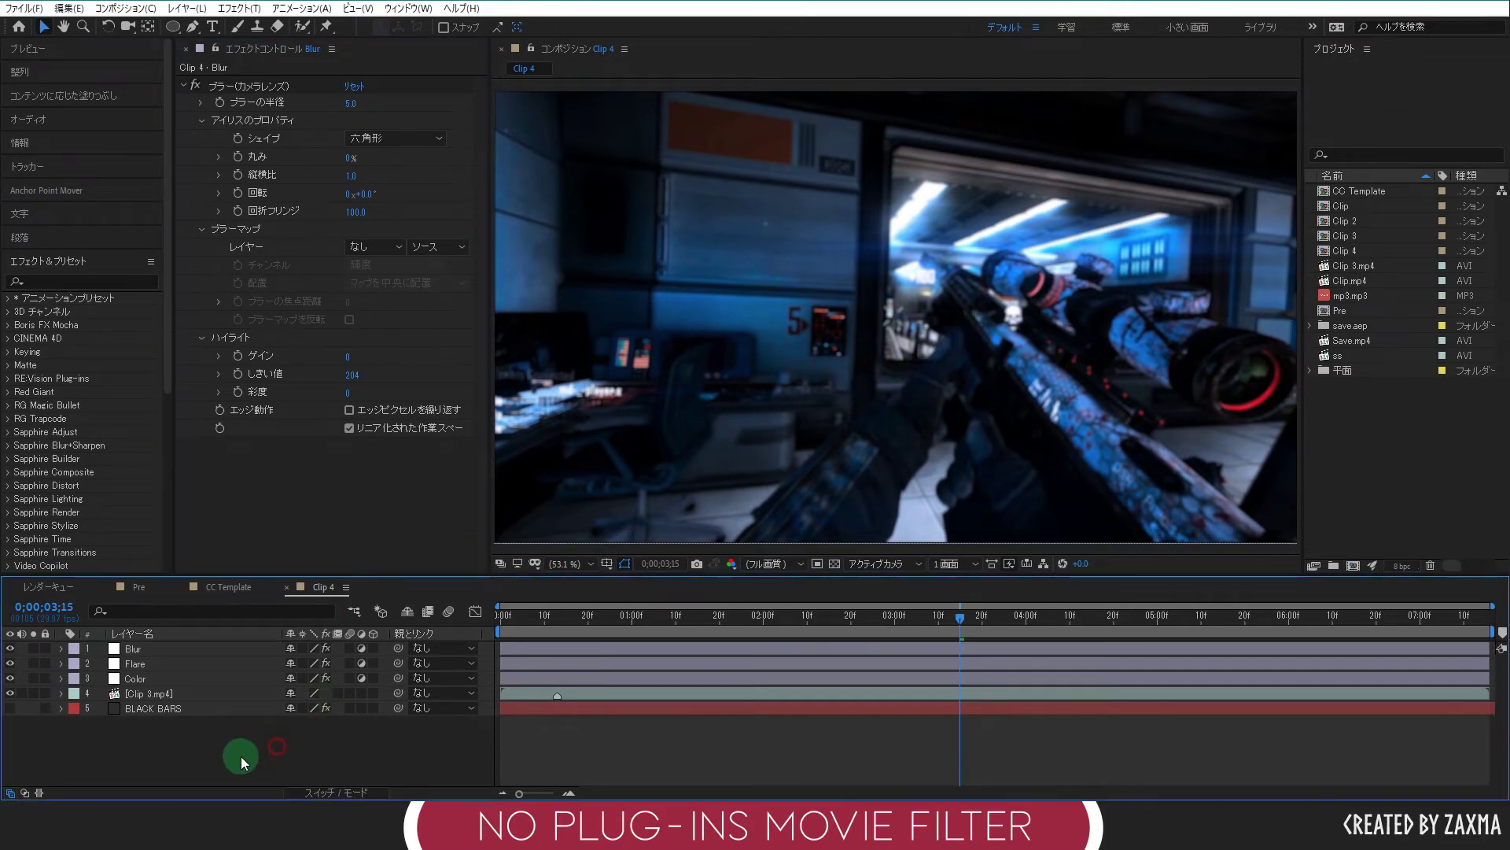
click(192, 653)
click(177, 738)
right_click(177, 738)
Create a new 1920×1080 dark gray solid layer.
mouse_move(267, 565)
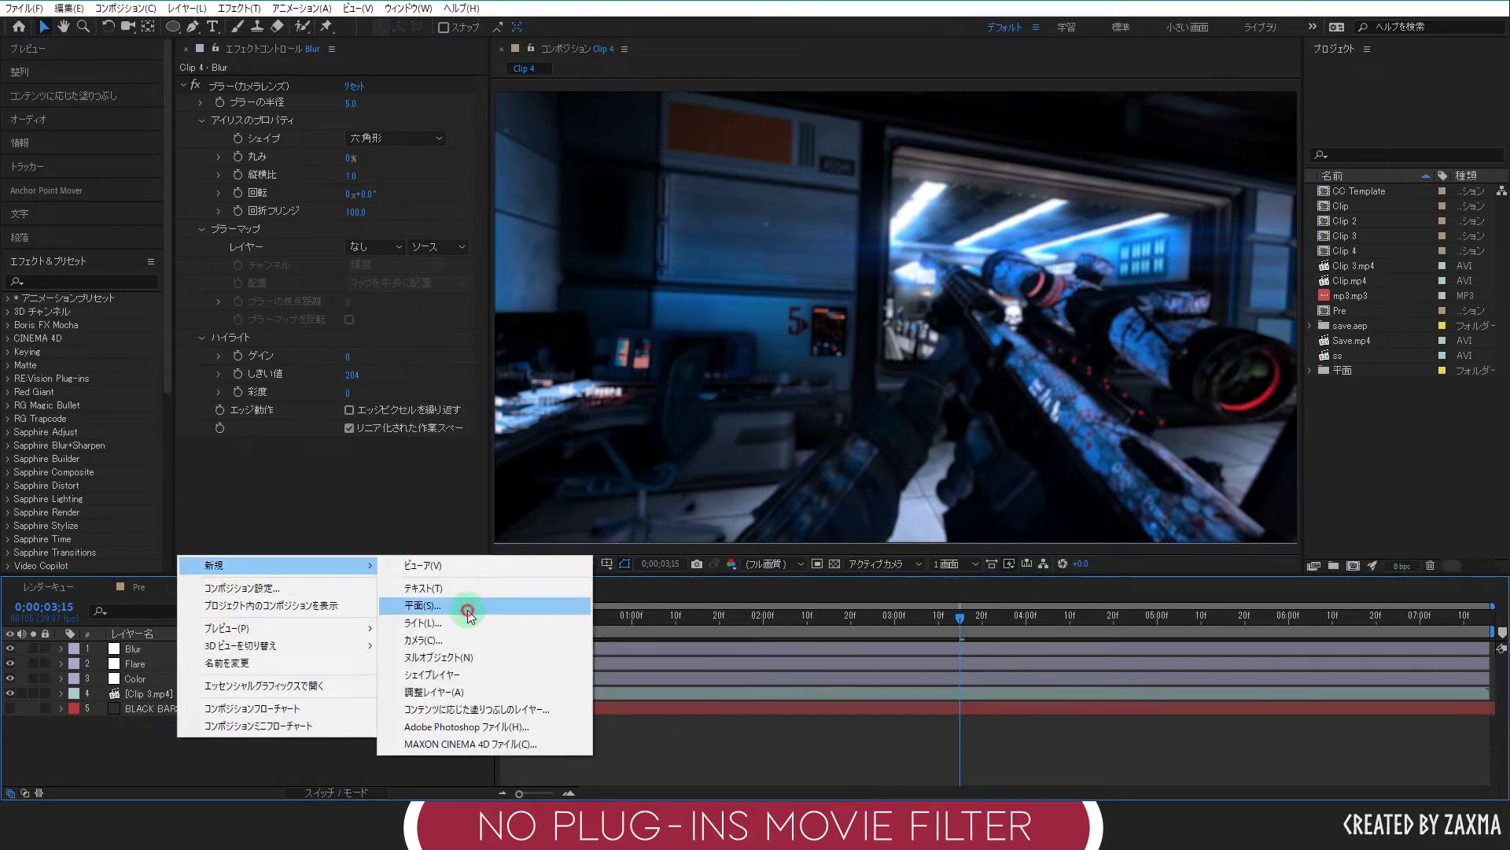
click(472, 605)
click(804, 507)
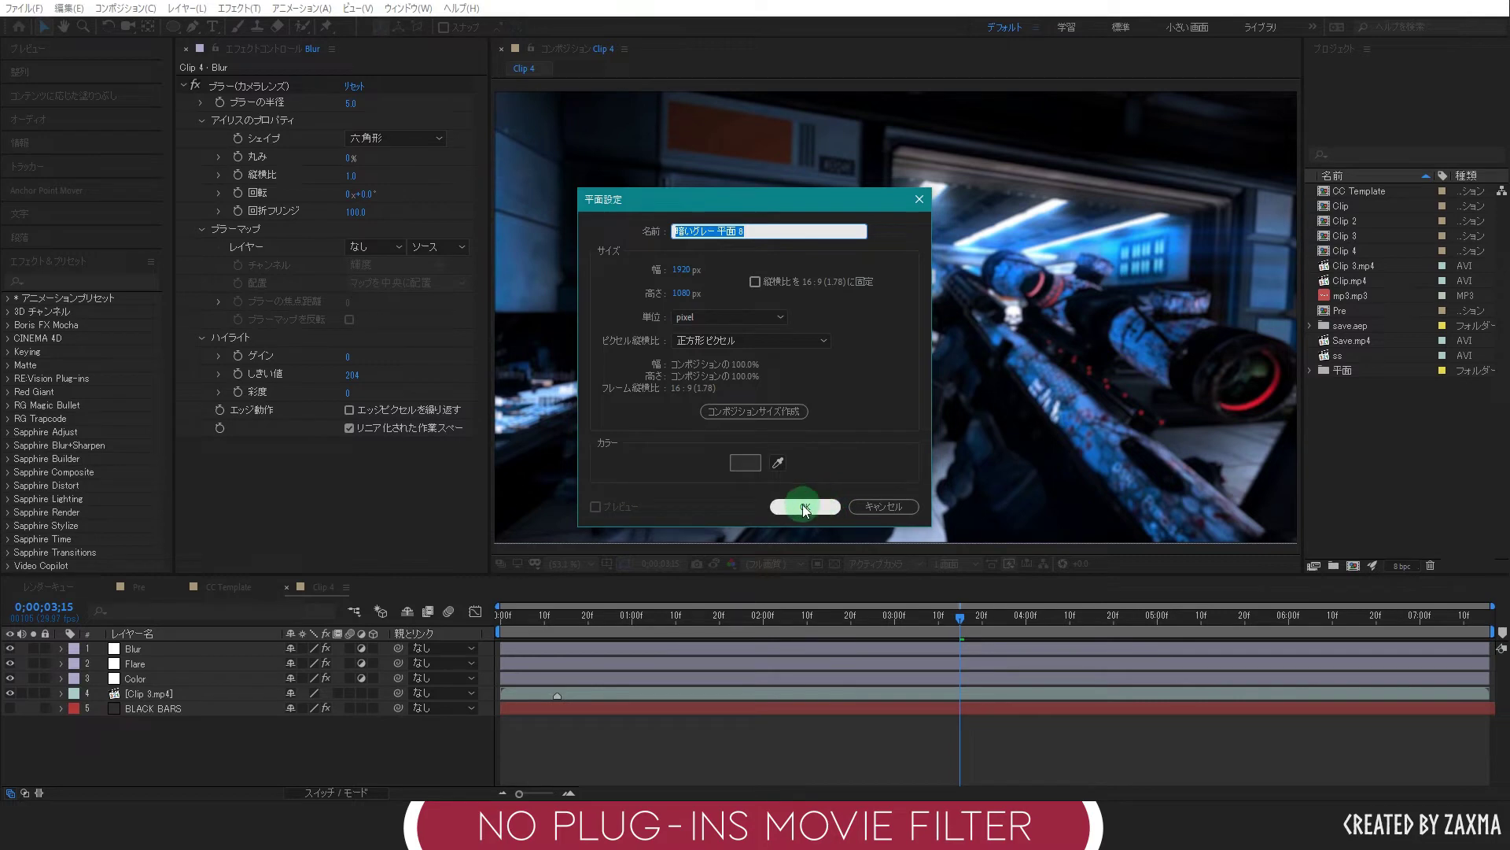
Rename the solid to 'mask' and select it to show its empty effect settings.
right_click(269, 646)
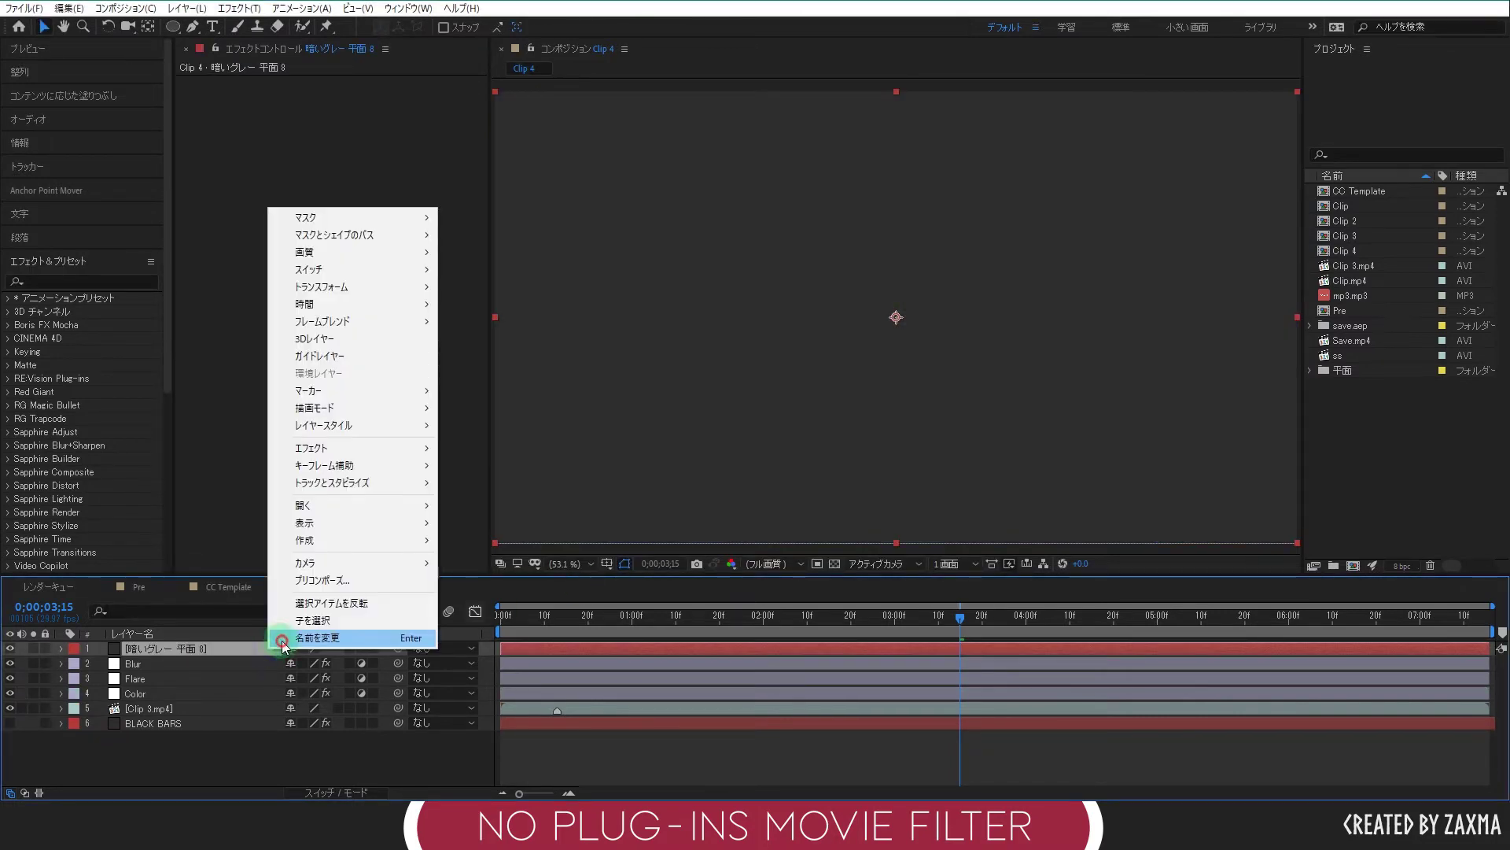
click(281, 630)
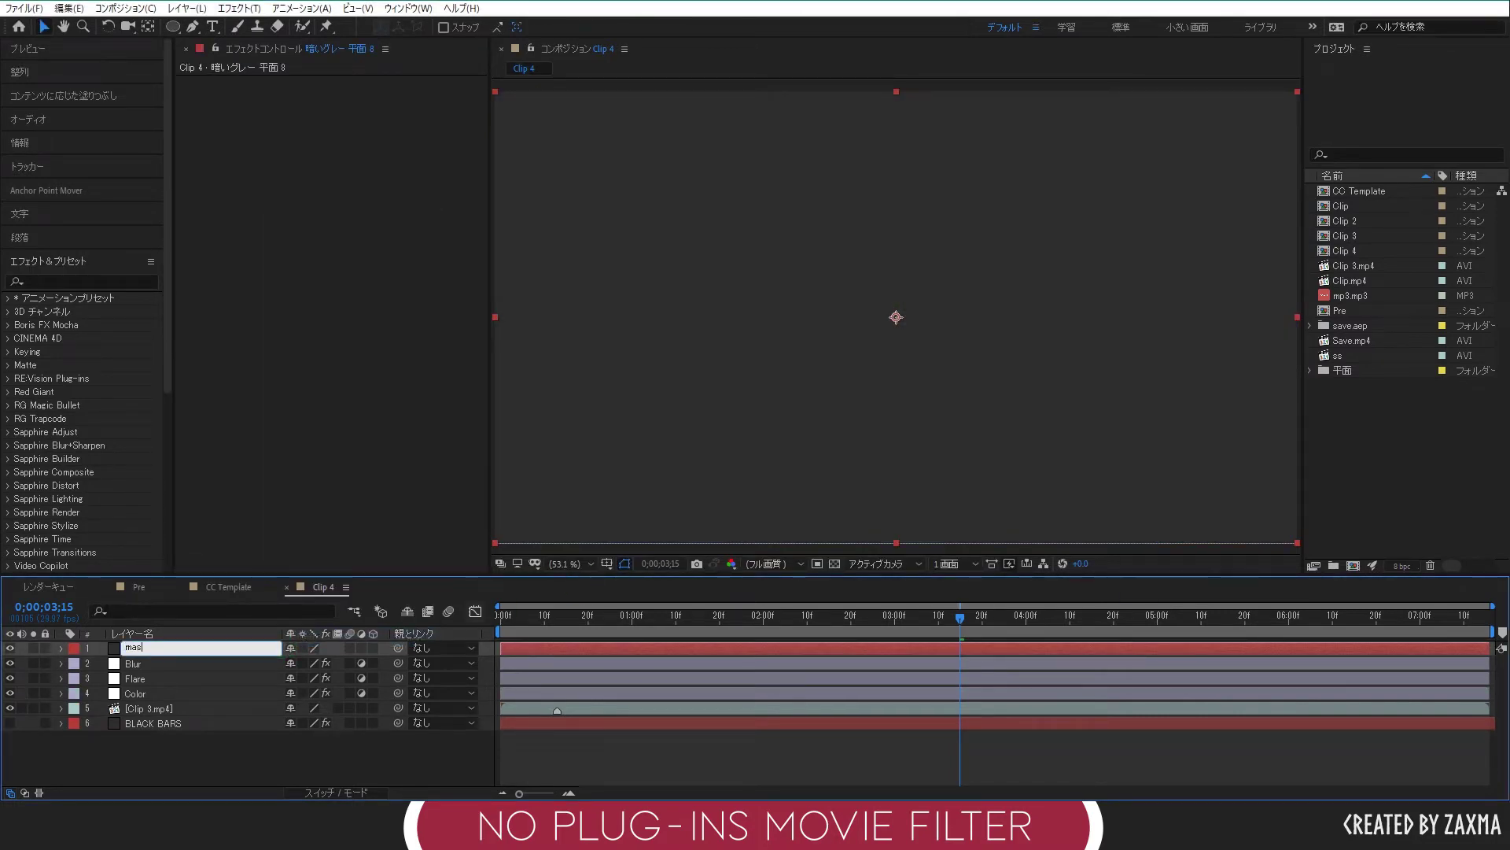
text(k)
click(282, 641)
click(319, 763)
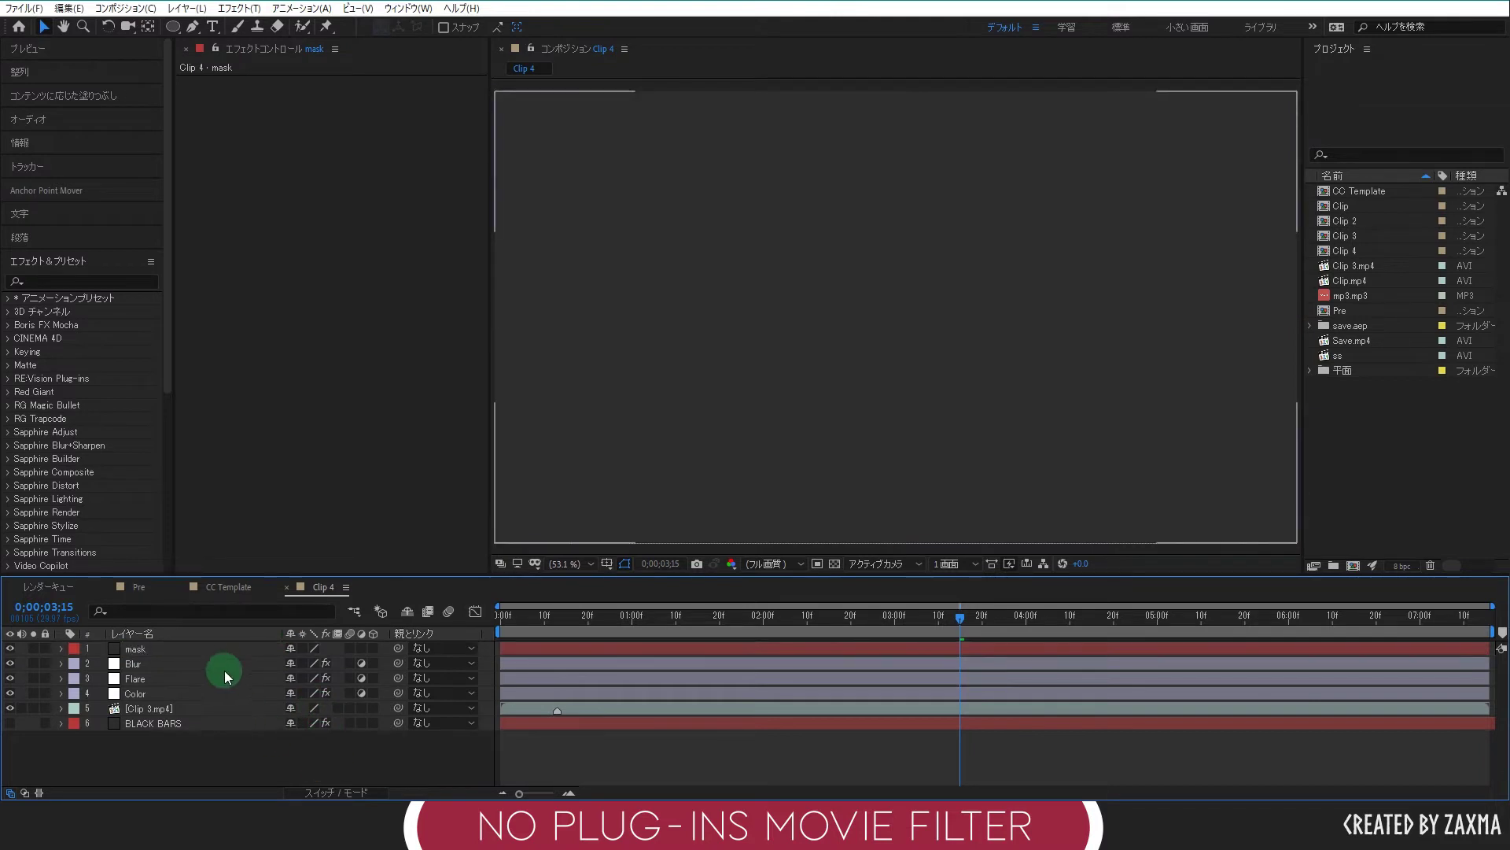
click(229, 663)
click(236, 649)
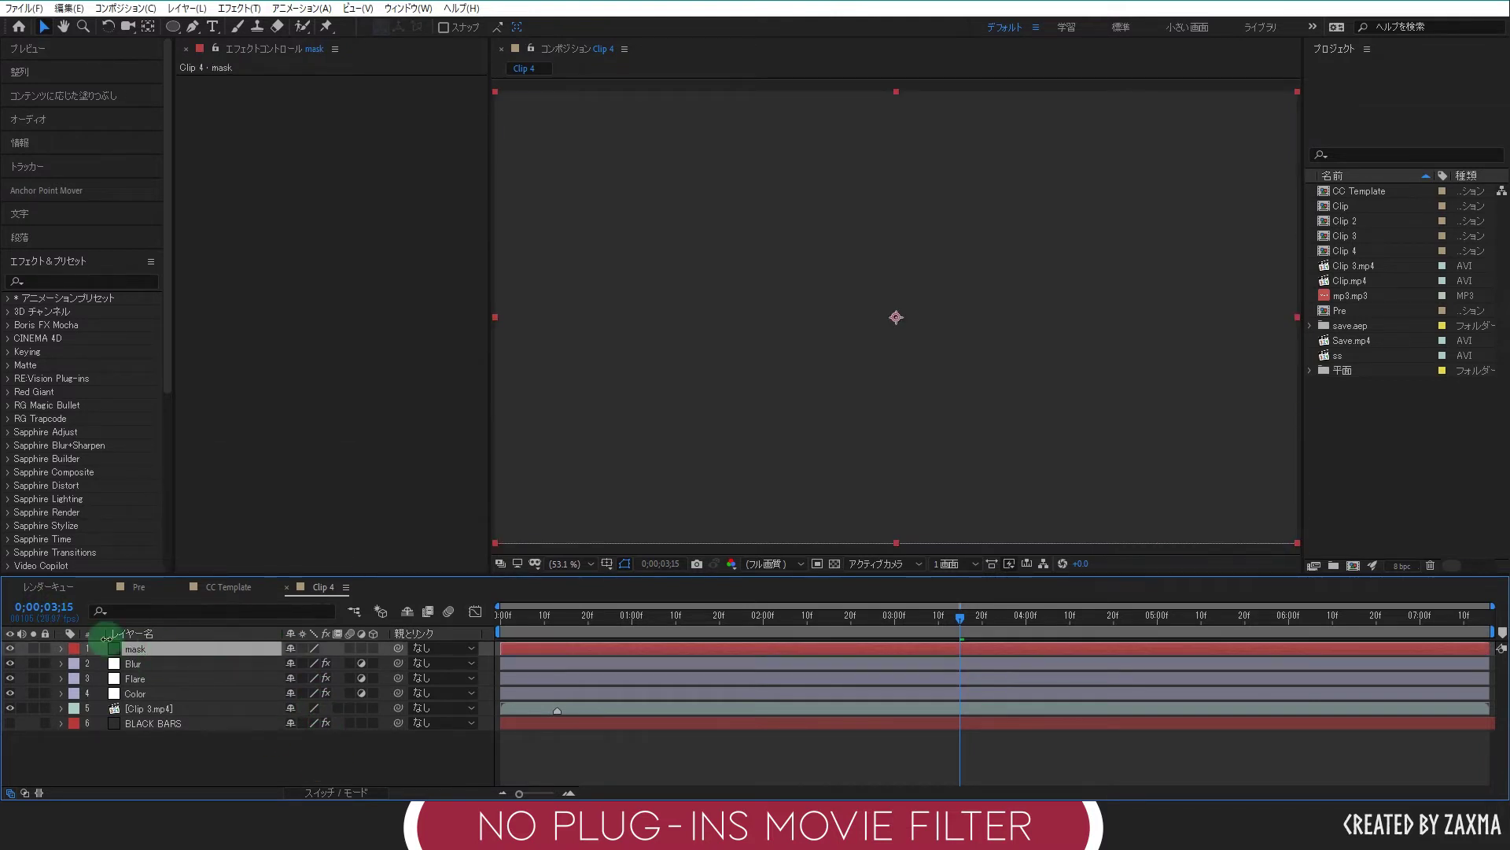
Hide the mask layer to check the Blur layer's lens blur, then show and reselect mask.
click(10, 650)
click(233, 663)
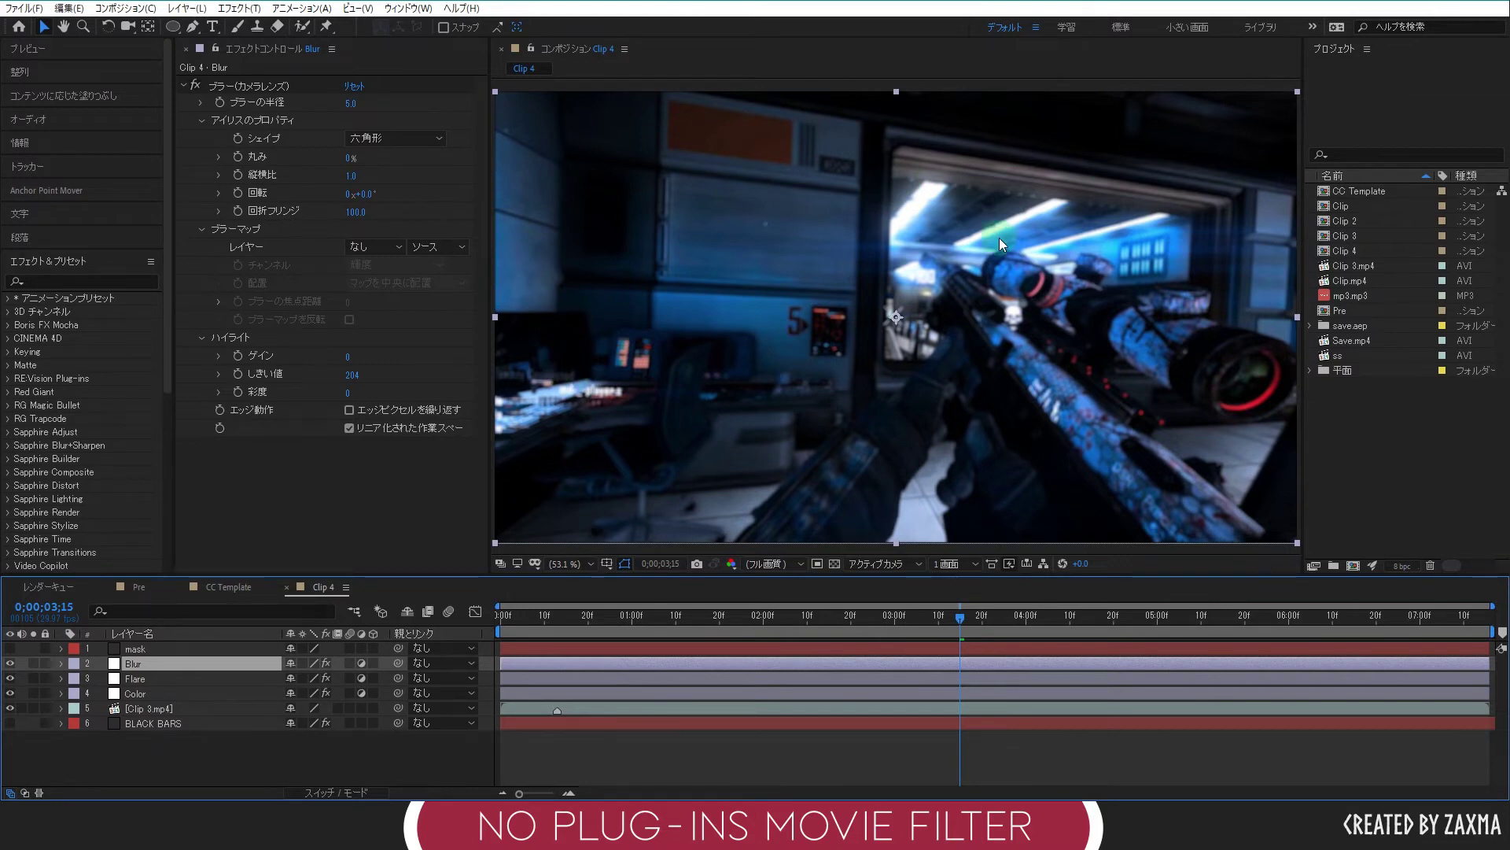
click(264, 759)
click(253, 653)
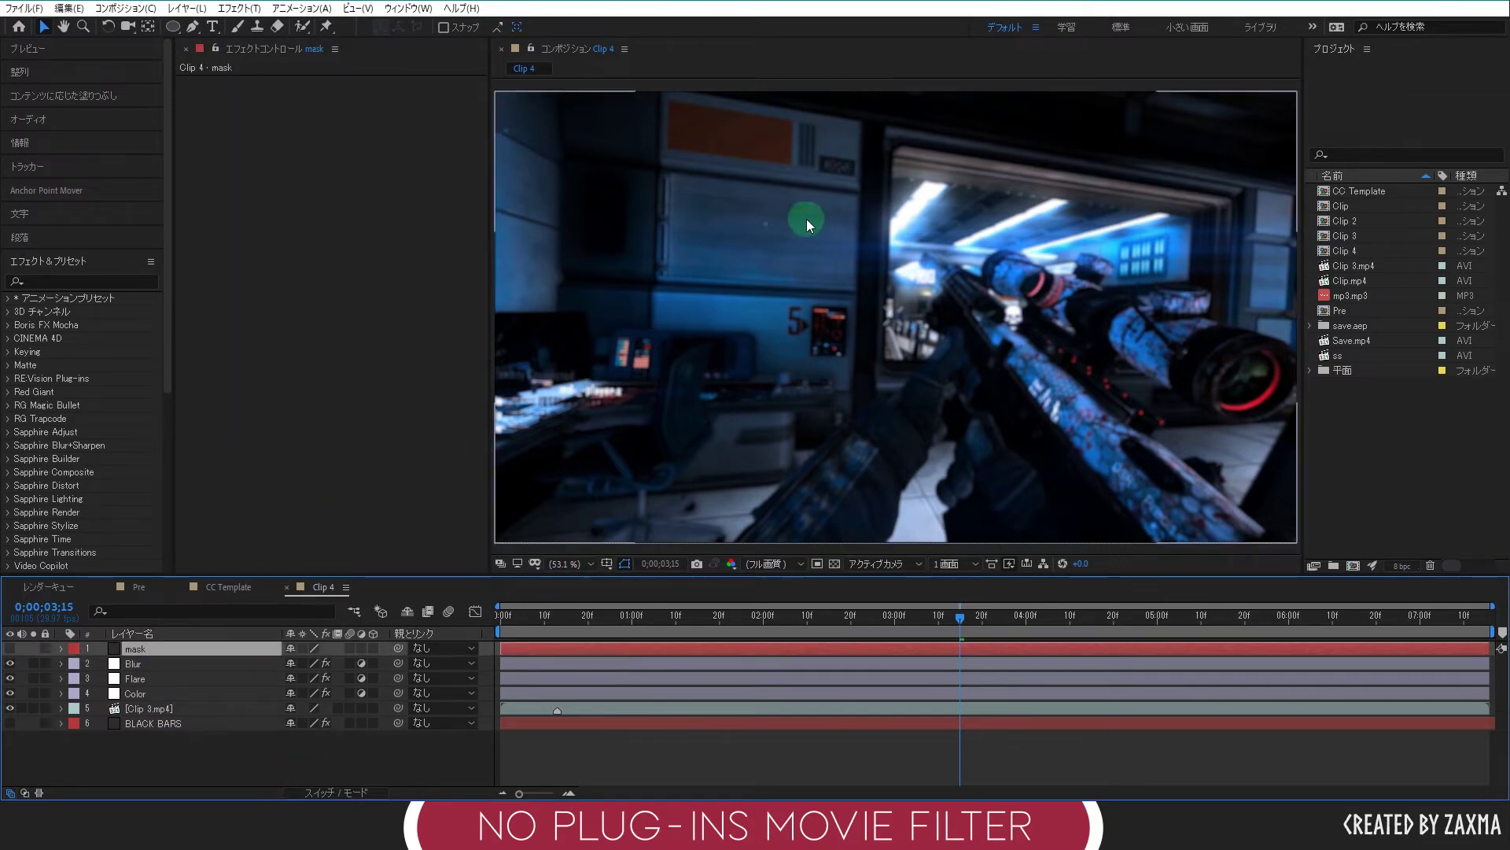
click(10, 648)
click(228, 774)
click(152, 649)
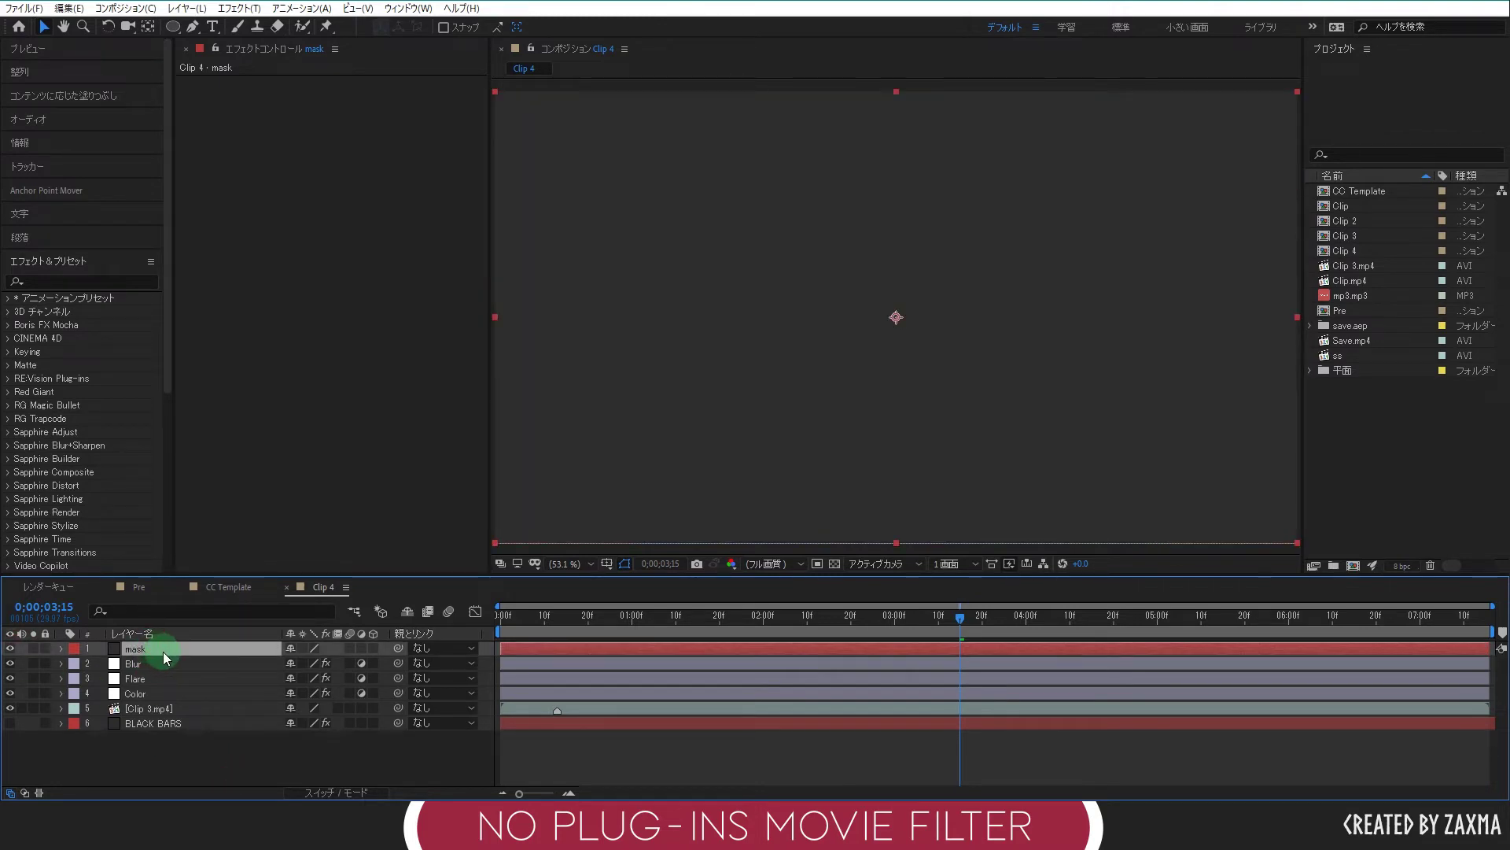
Pick the Ellipse Tool from the shape tool flyout.
click(174, 27)
click(313, 212)
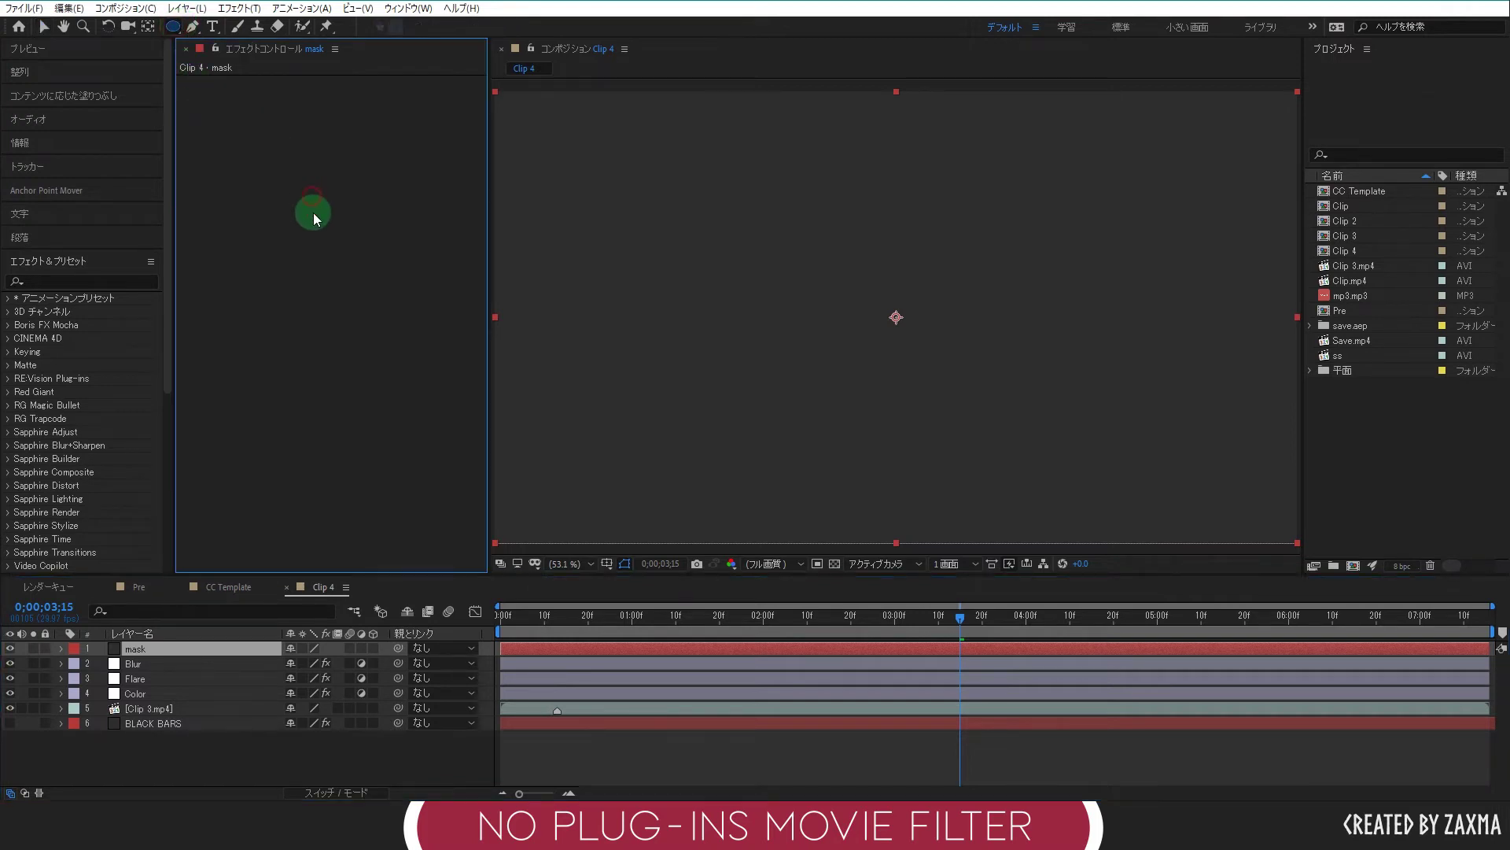
click(174, 28)
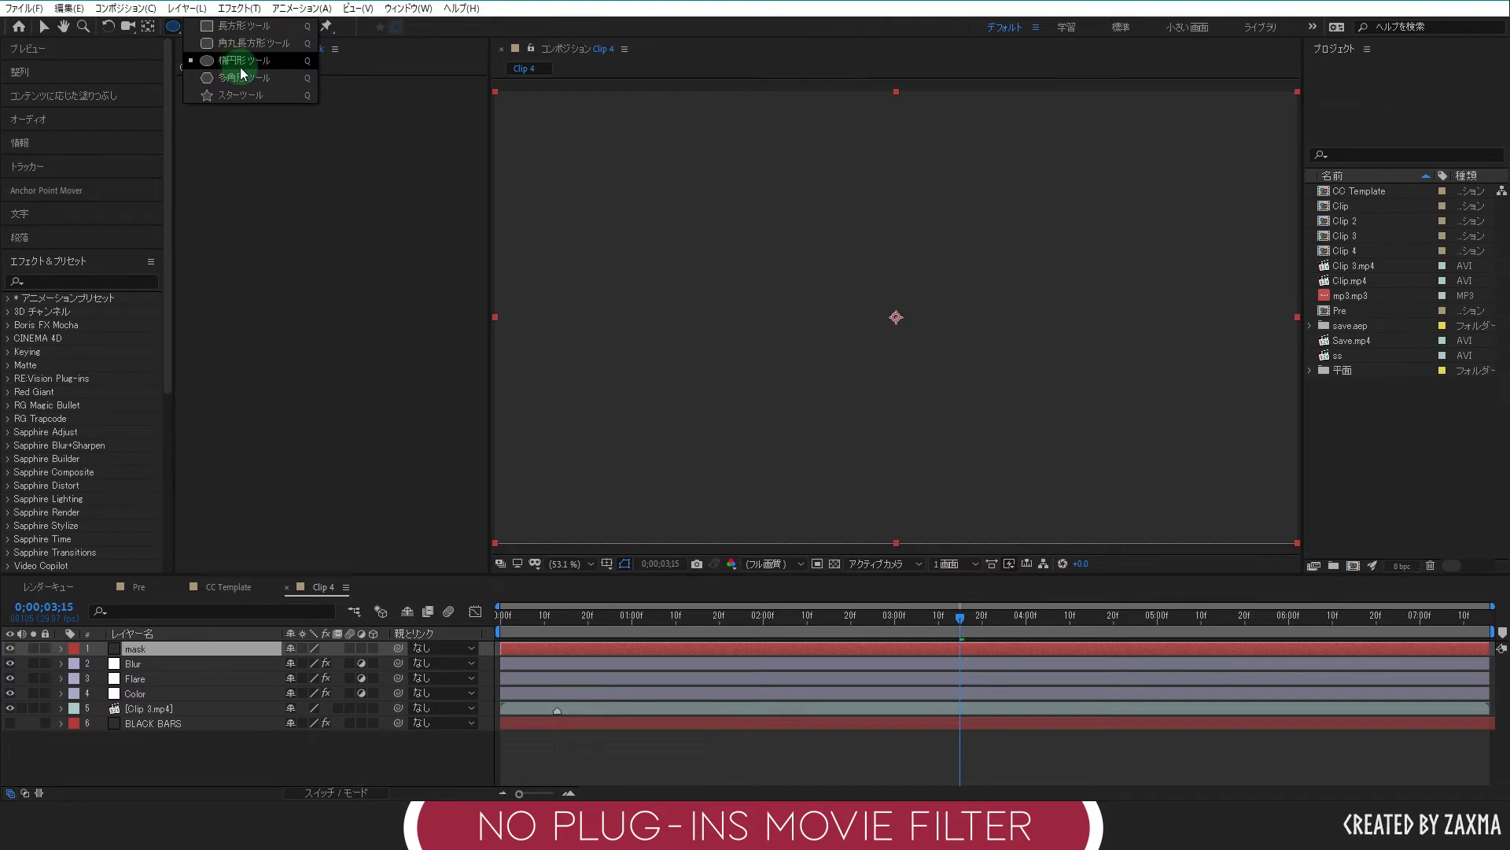
drag(174, 28, 192, 40)
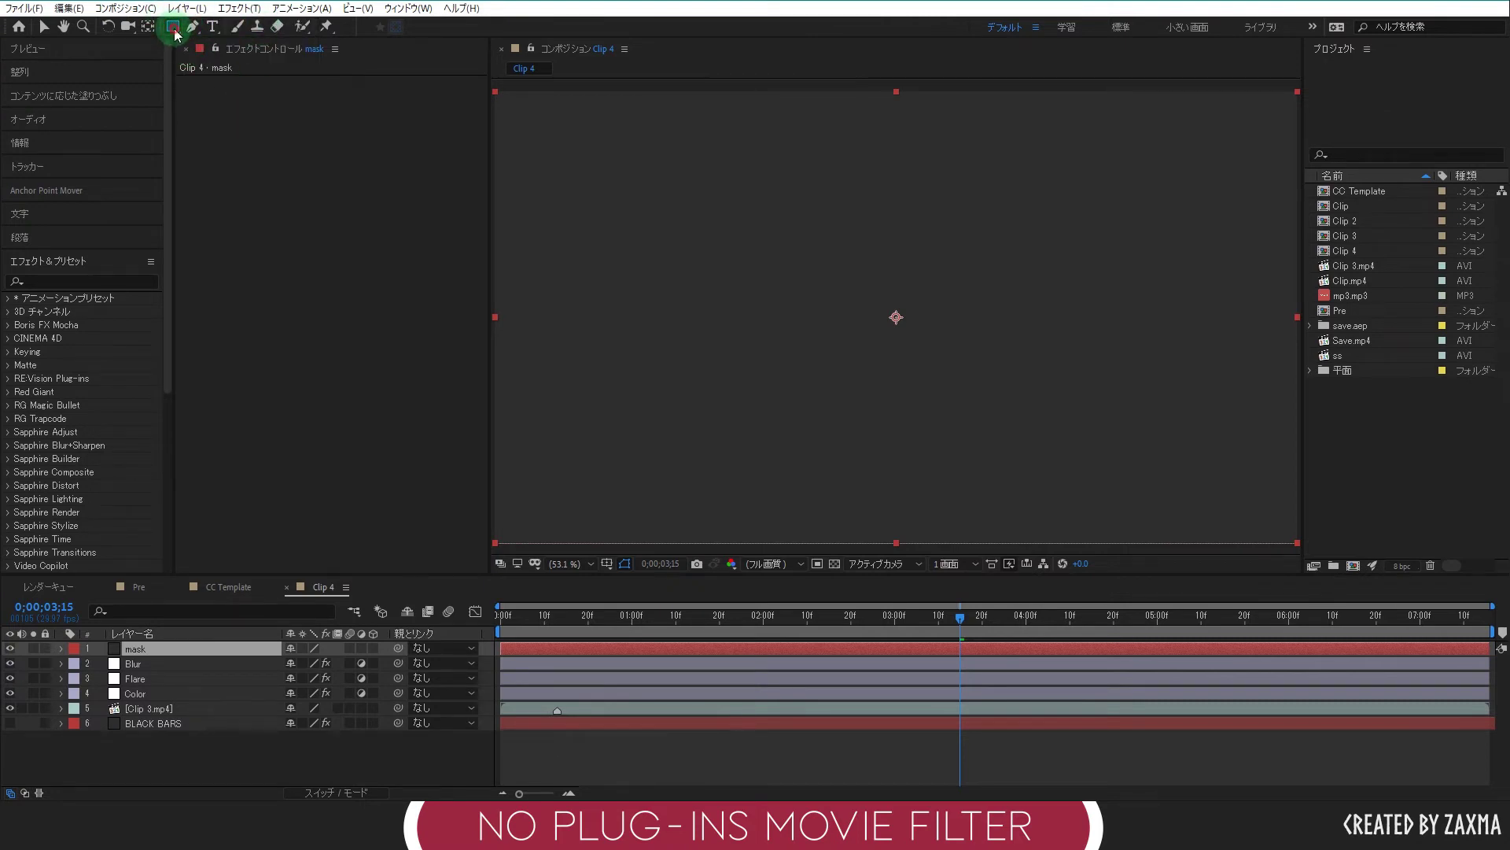
click(175, 29)
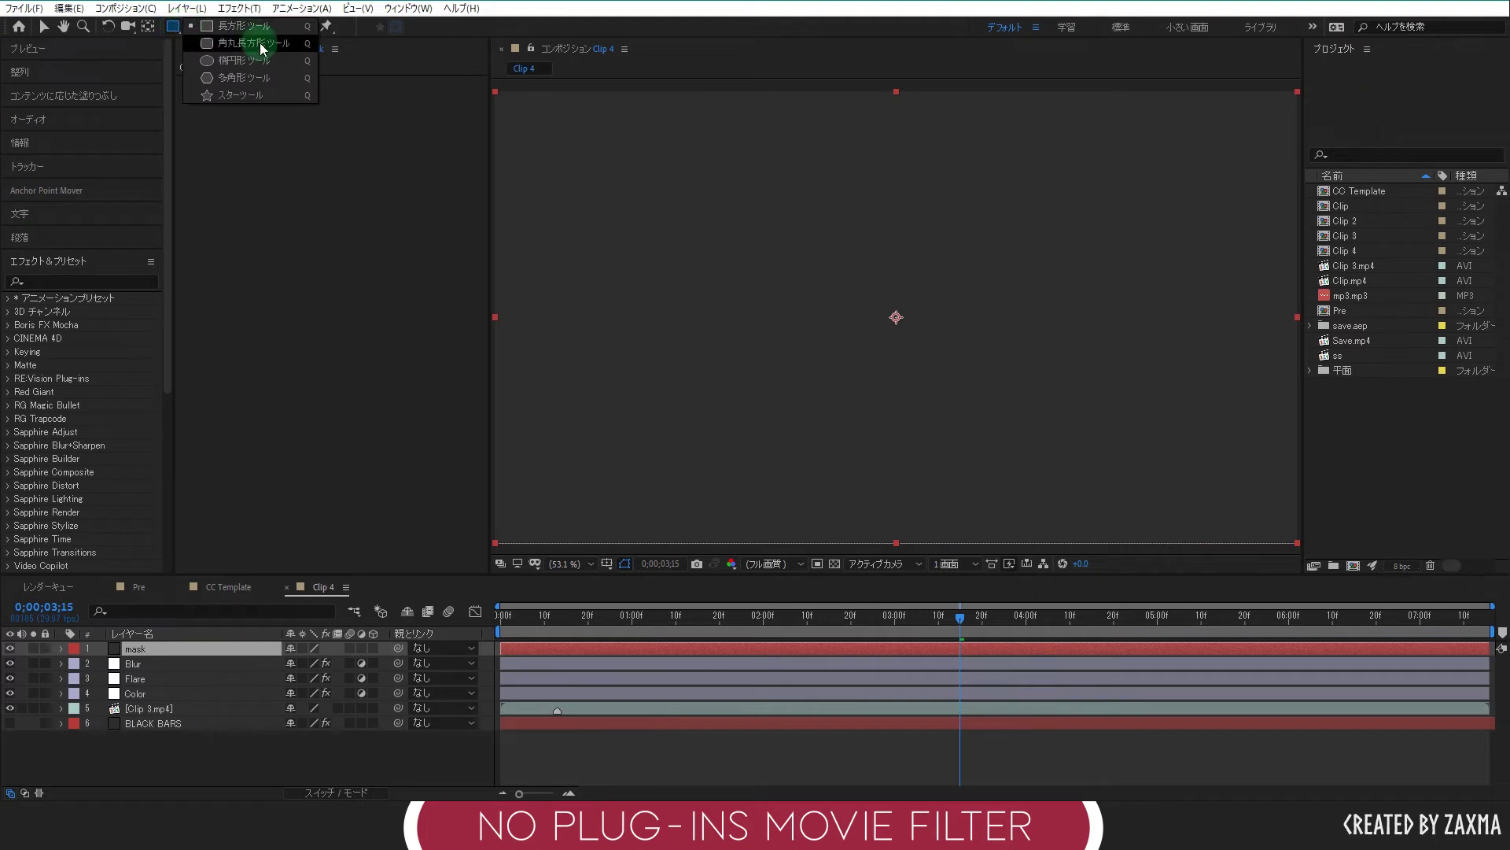
click(255, 69)
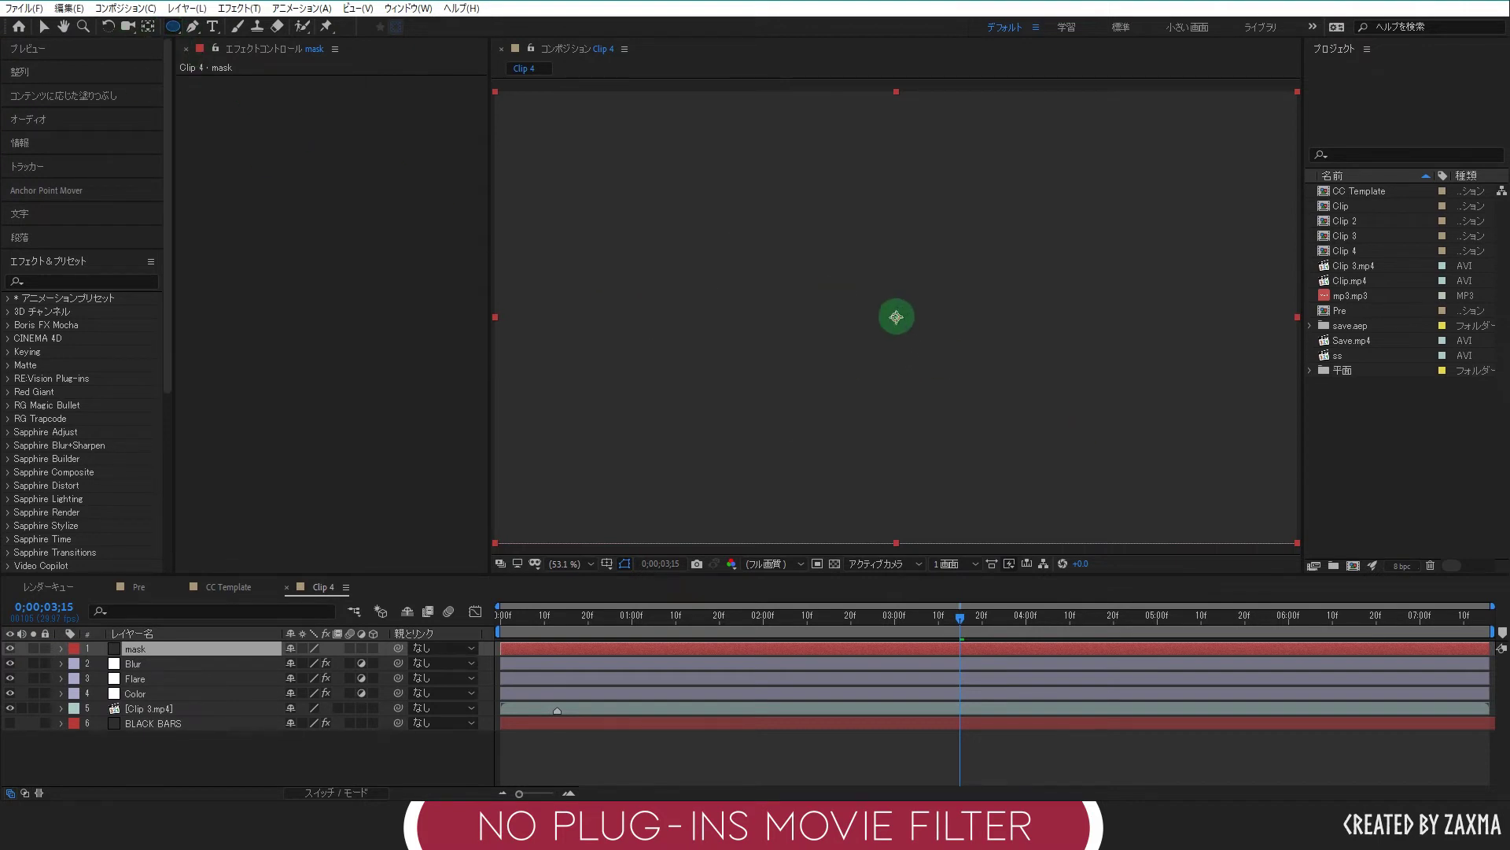
Draw an ellipse mask on the mask layer stretching across nearly the whole frame.
mouse_move(895, 315)
mouse_down()
mouse_move(1007, 377)
mouse_move(1036, 347)
mouse_move(1083, 364)
mouse_move(1243, 539)
mouse_up()
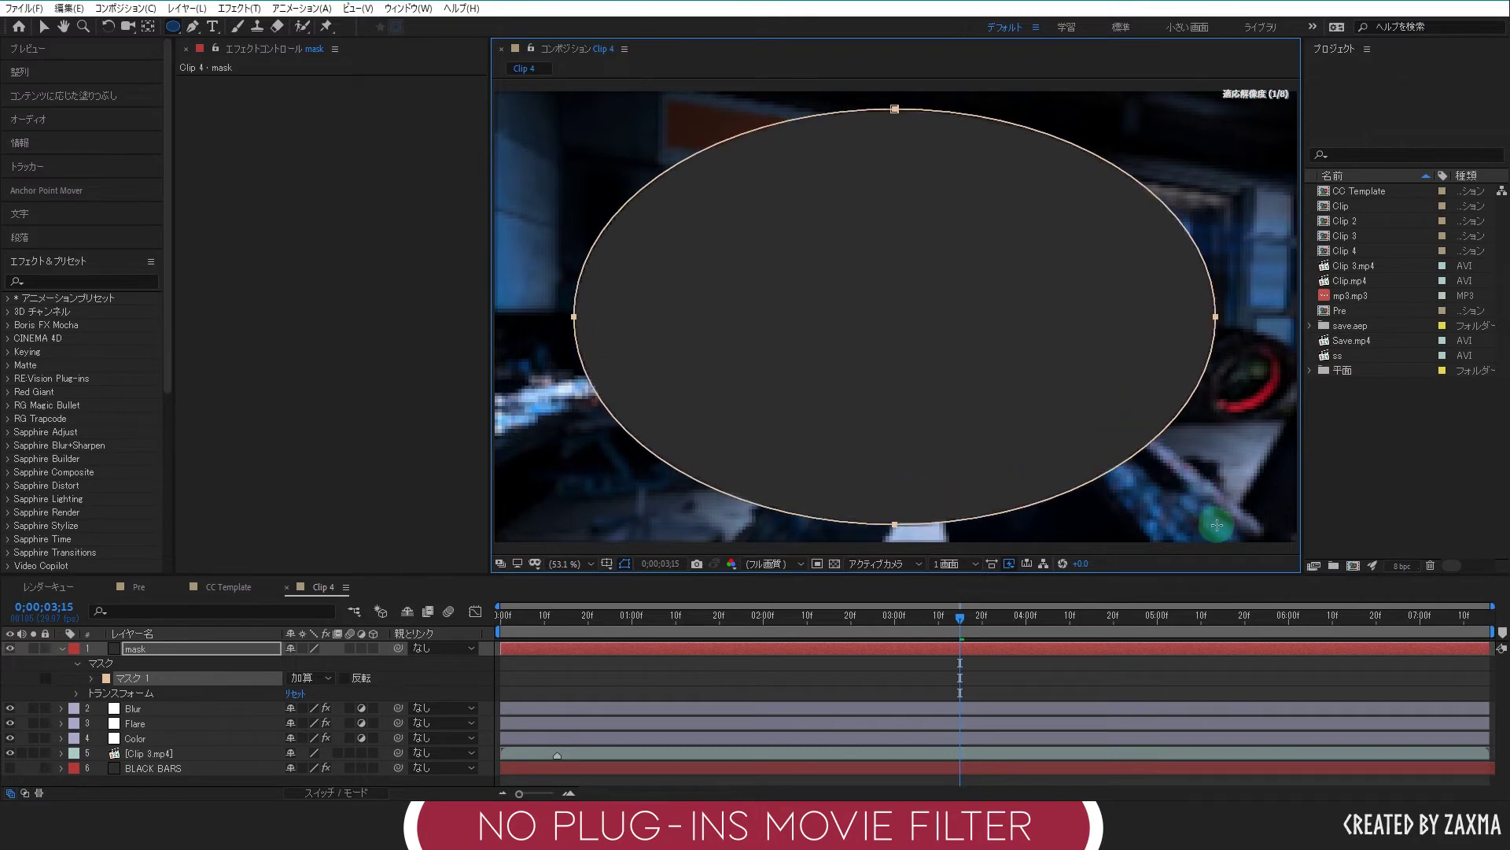
mouse_move(1242, 539)
mouse_down()
mouse_move(1134, 479)
mouse_move(1288, 538)
mouse_up()
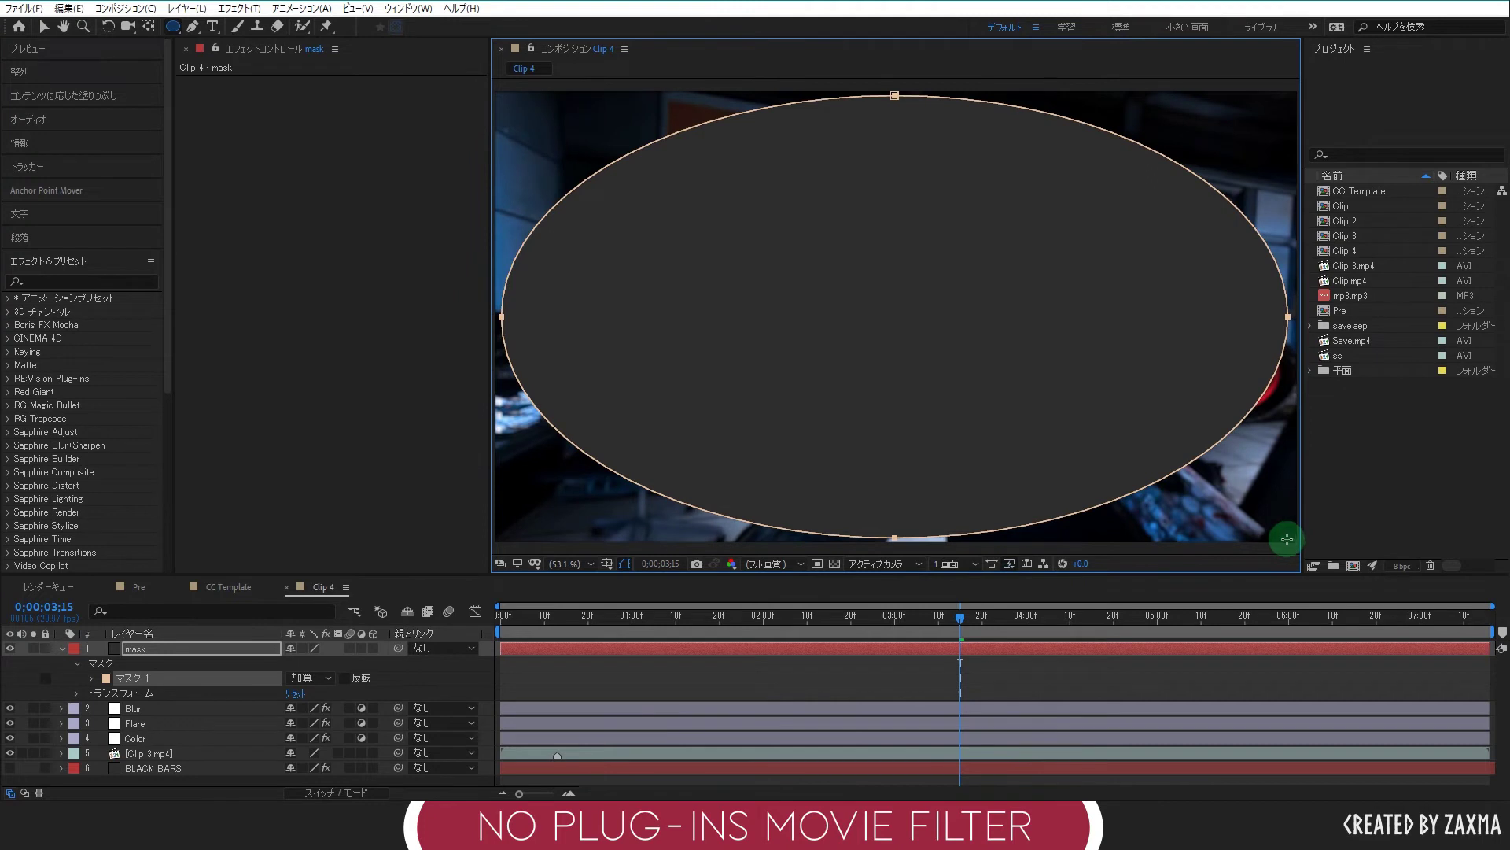
click(543, 682)
click(174, 648)
click(67, 648)
click(64, 649)
click(150, 648)
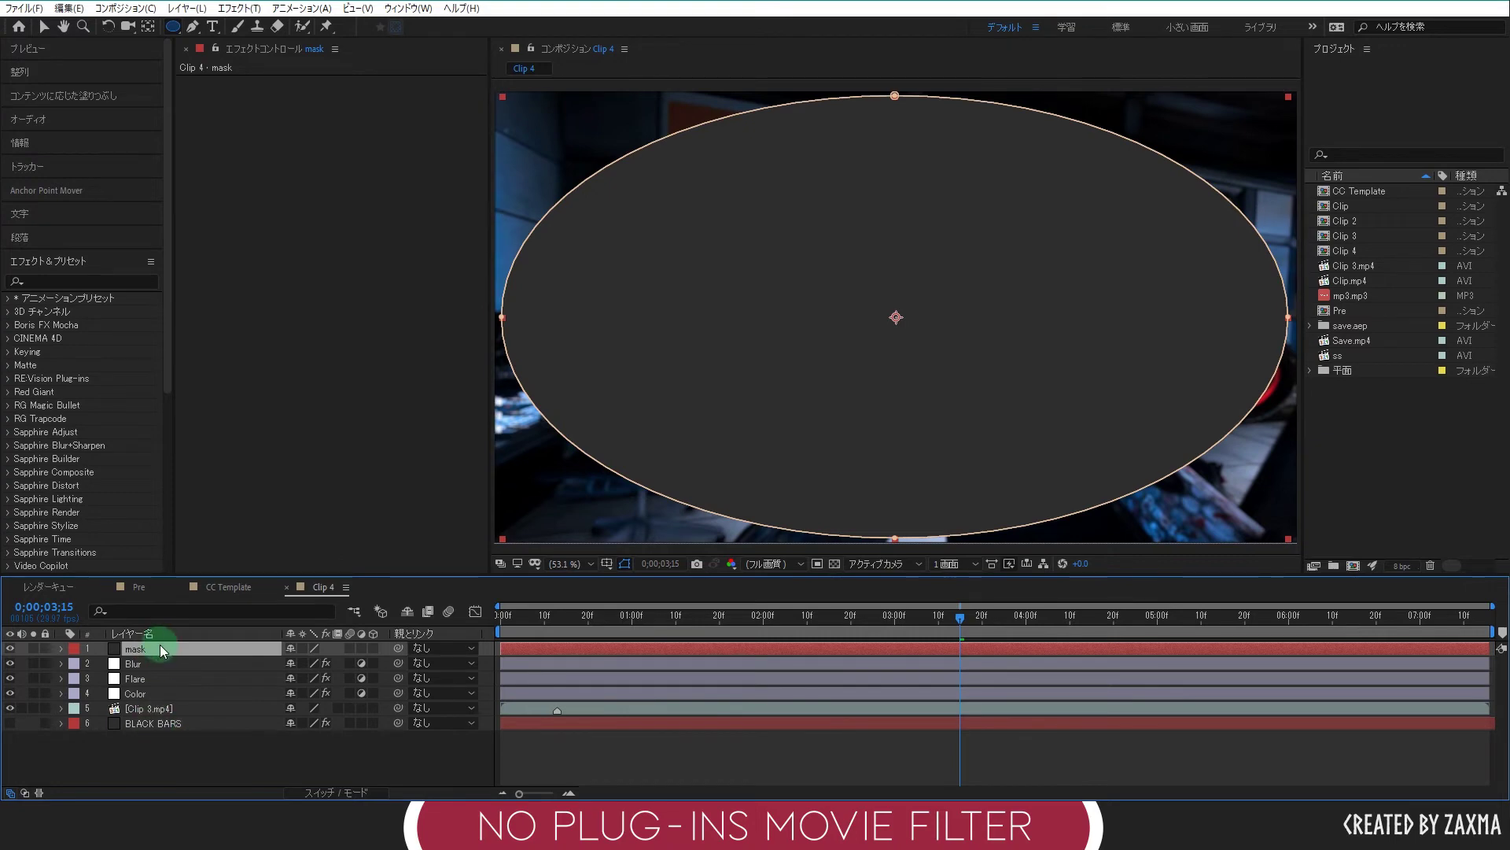
Reveal Mask 1's properties and set the ellipse mask to Inverted.
key(m)
click(209, 664)
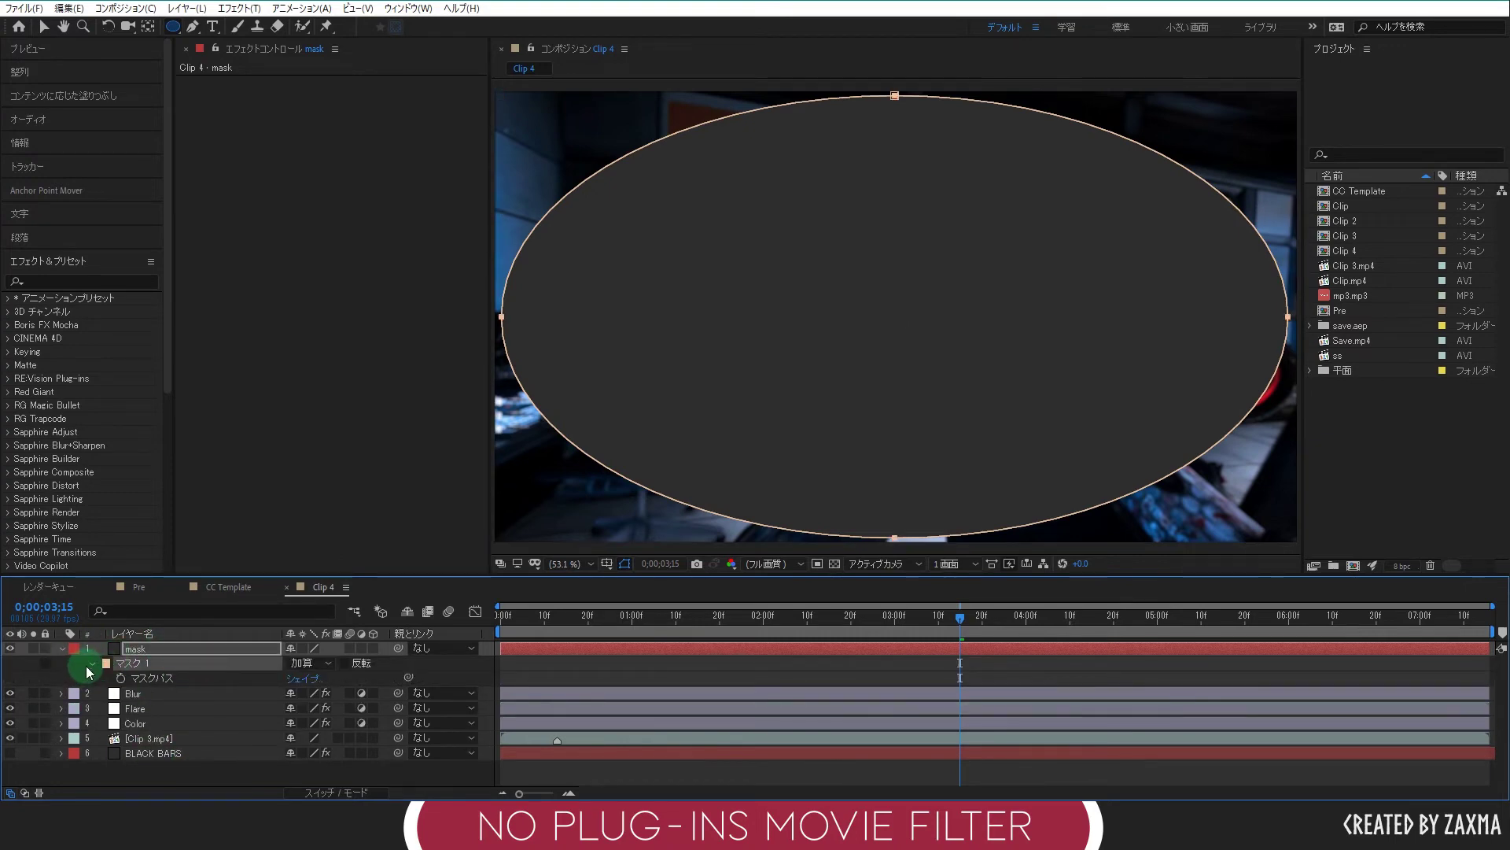
click(92, 665)
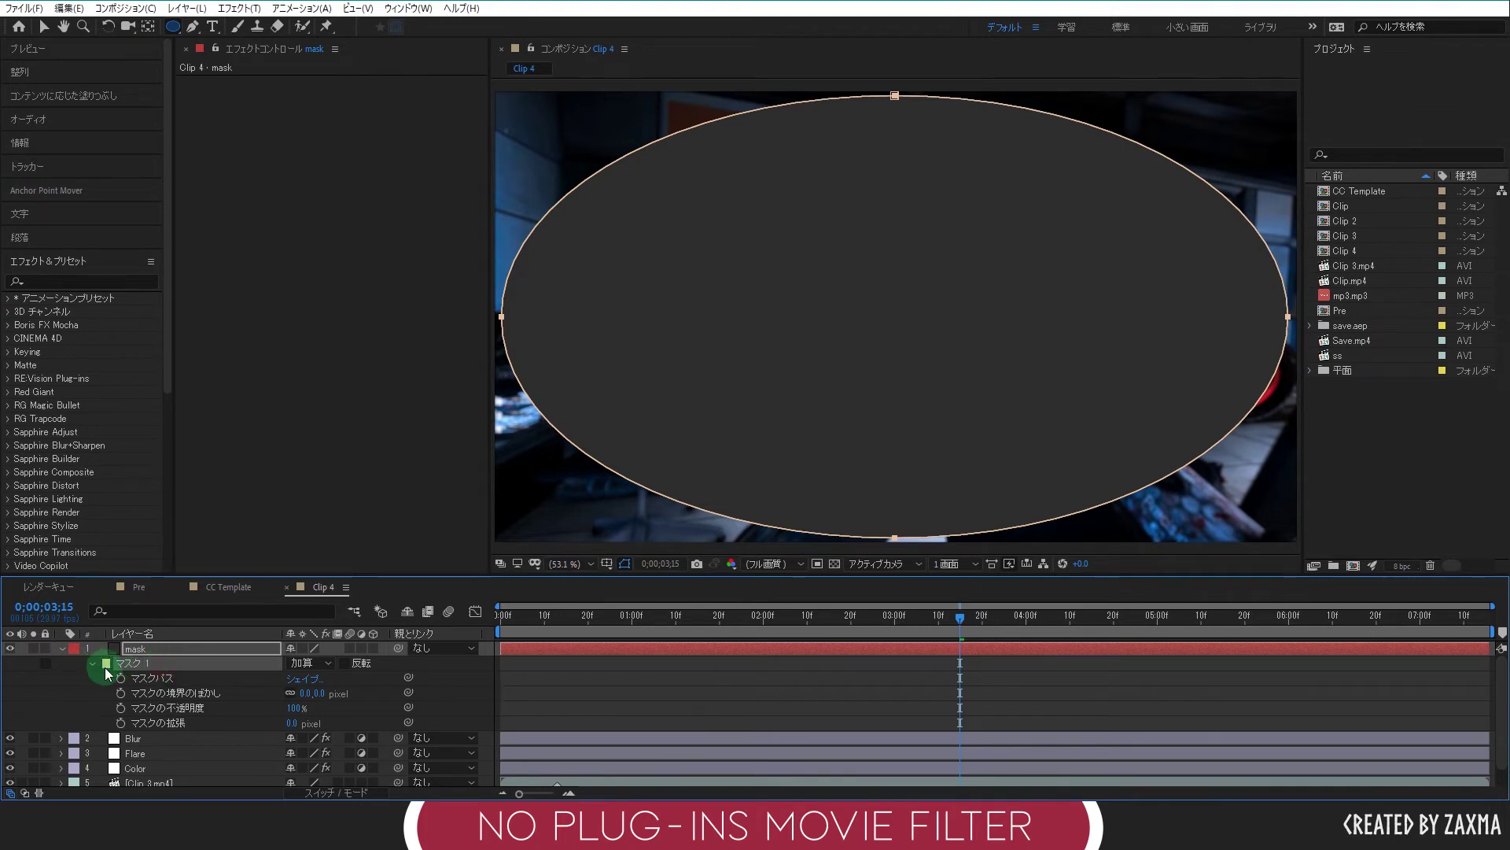
click(92, 663)
click(92, 663)
click(345, 665)
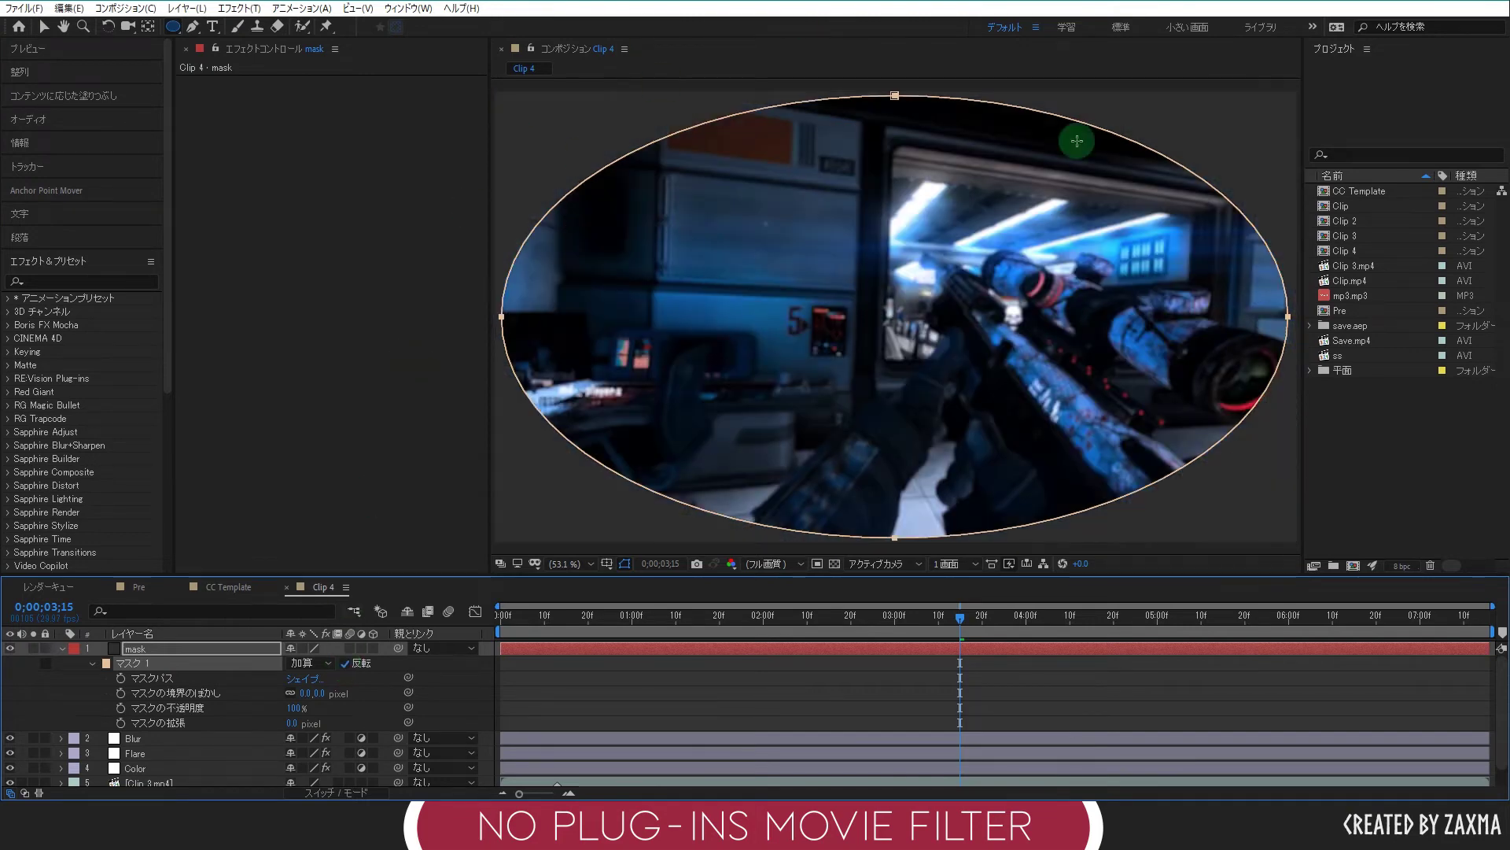
double_click(346, 665)
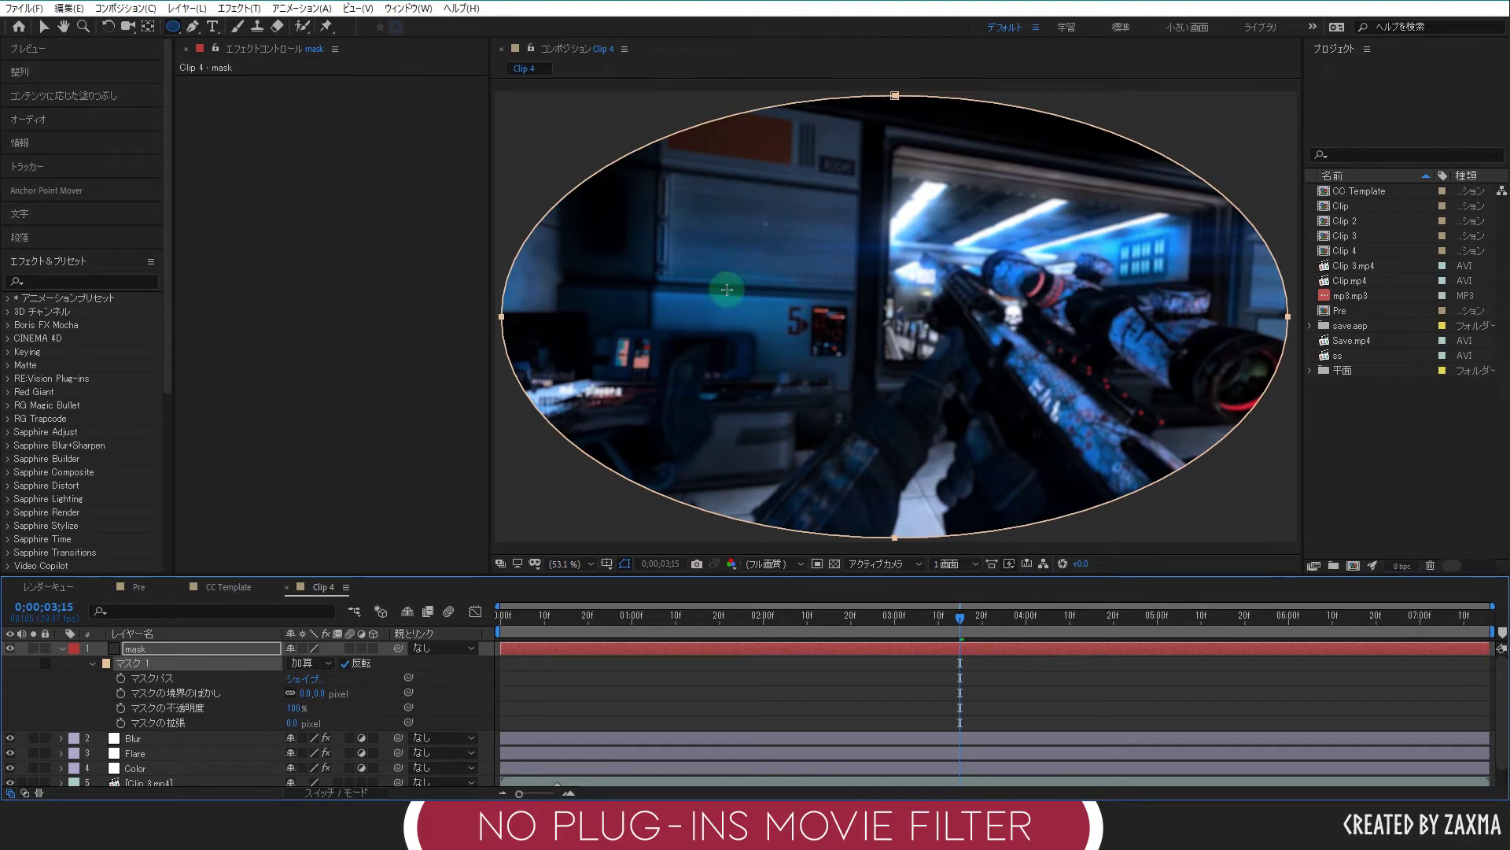
Set Mask 1's feather to 500 pixels for a soft edge vignette.
click(346, 675)
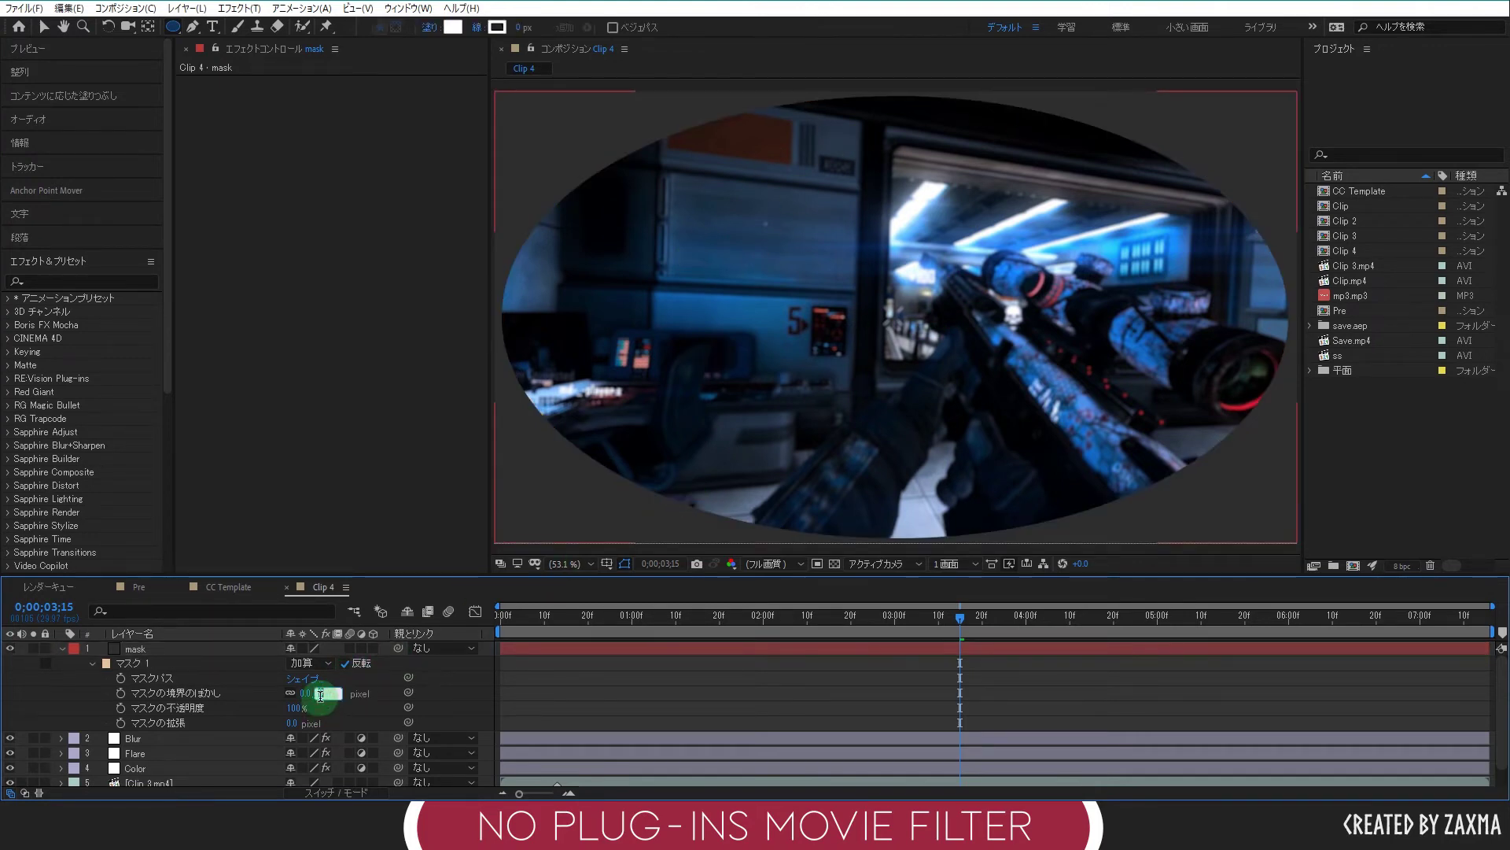
text(500)
key(Return)
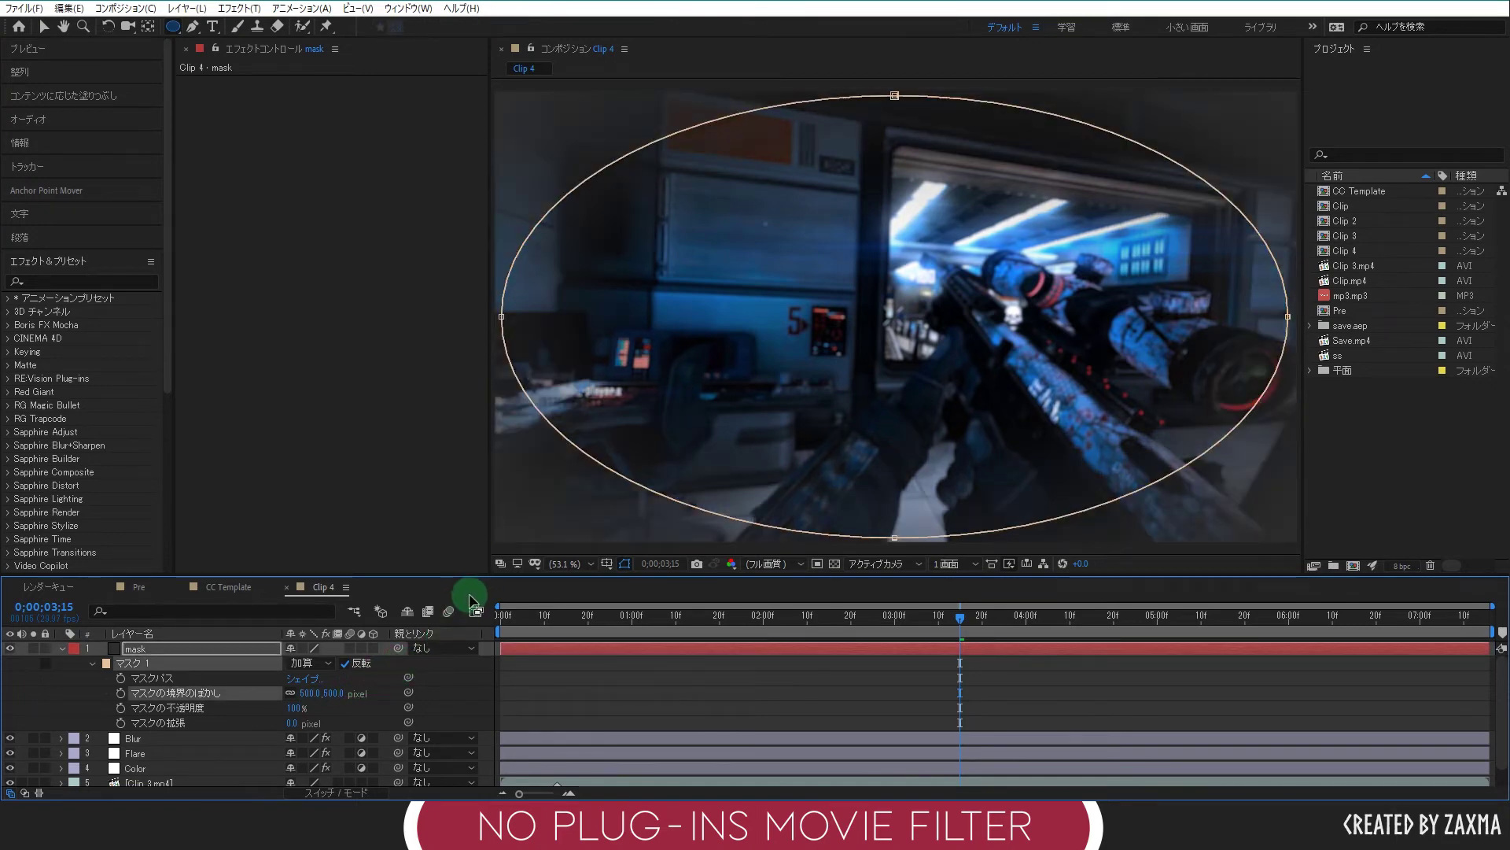
click(429, 530)
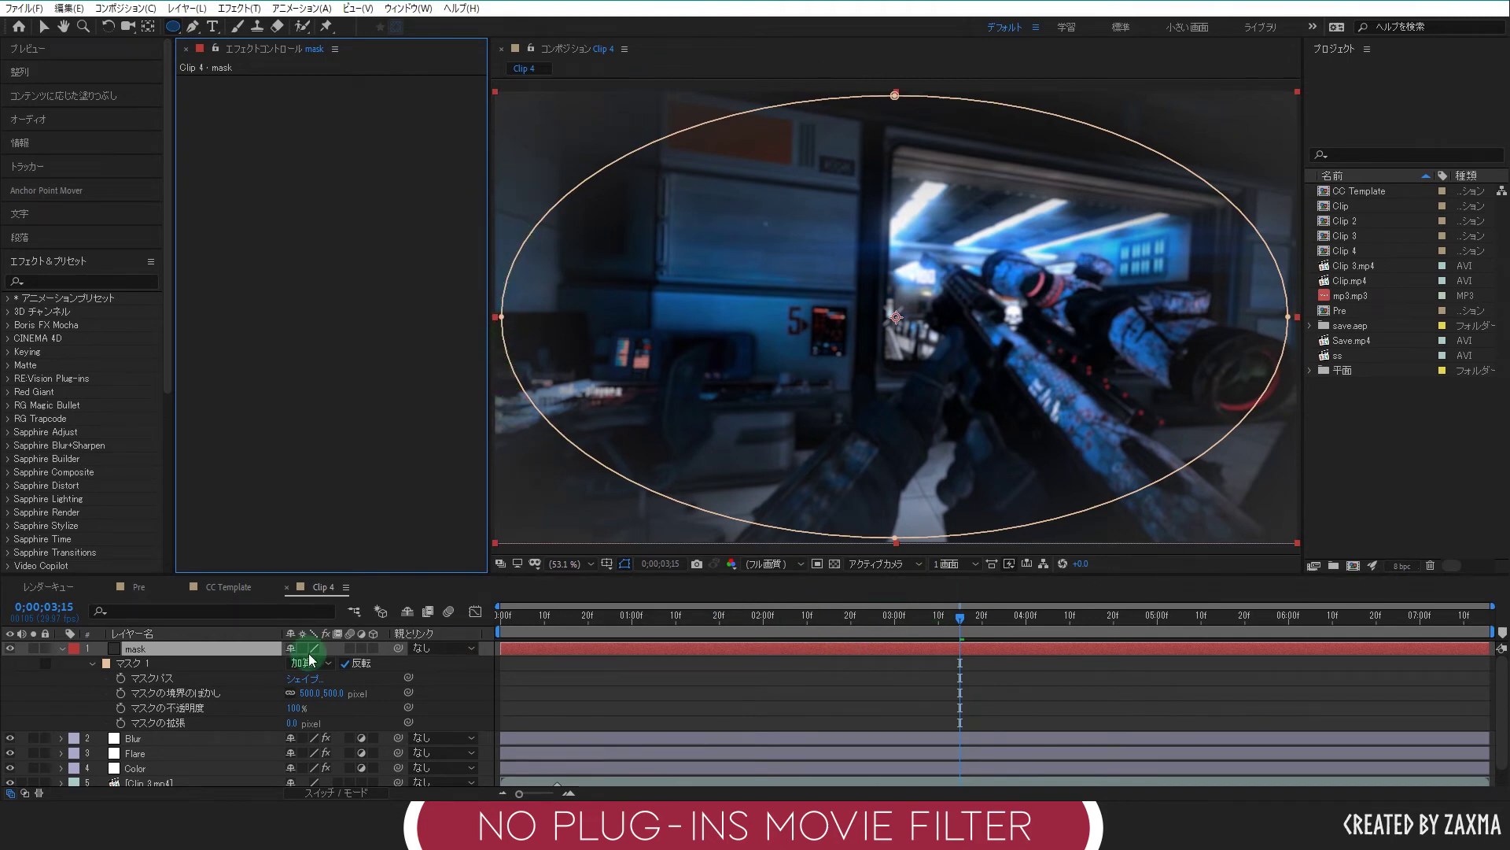
click(138, 651)
Hide the mask layer and set the lens blur's Blur Map layer to 1. mask.
click(60, 650)
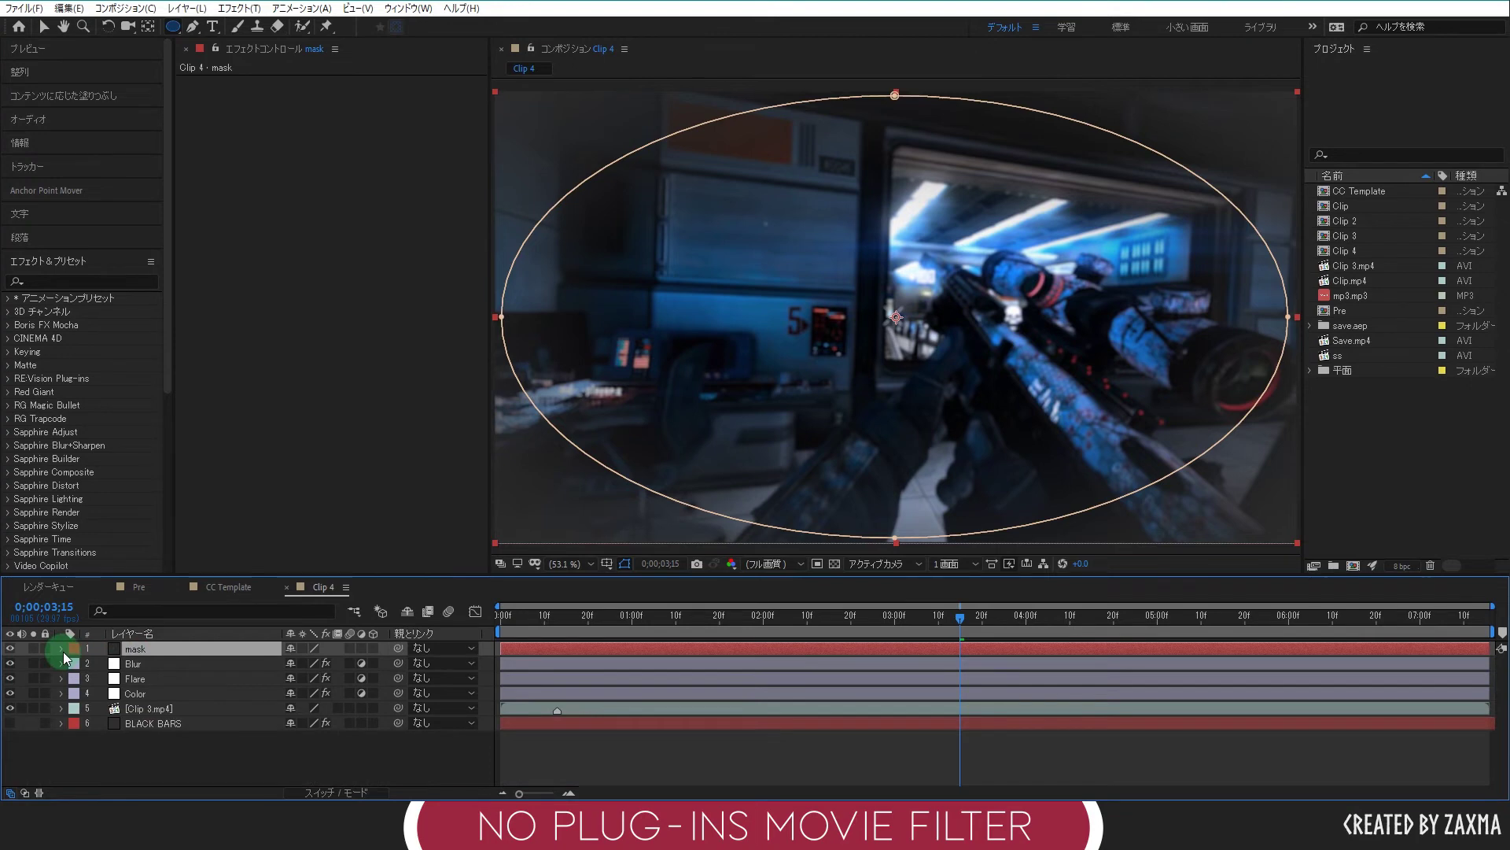
click(10, 650)
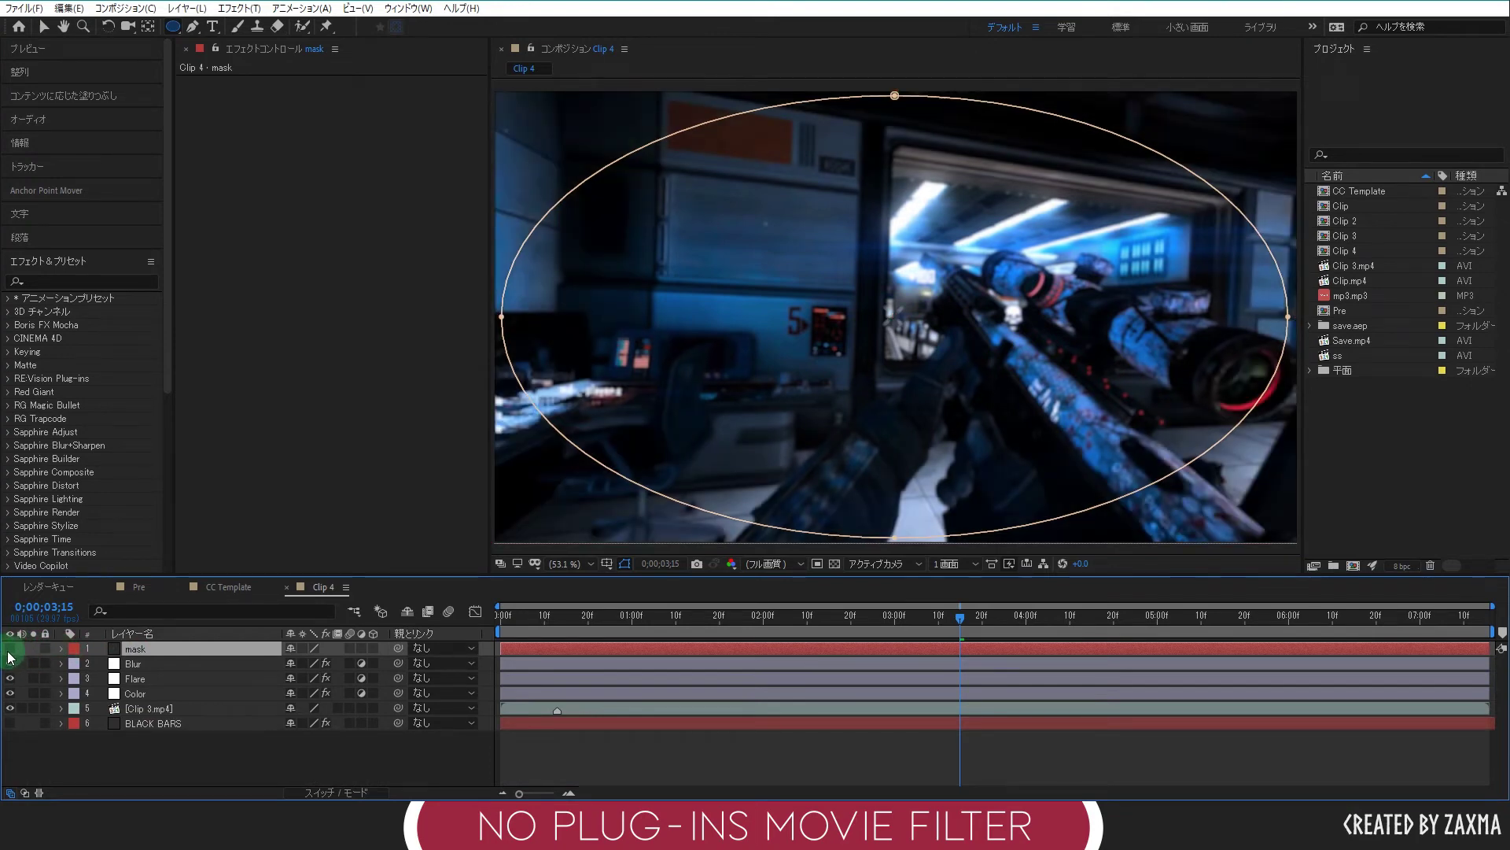
click(186, 664)
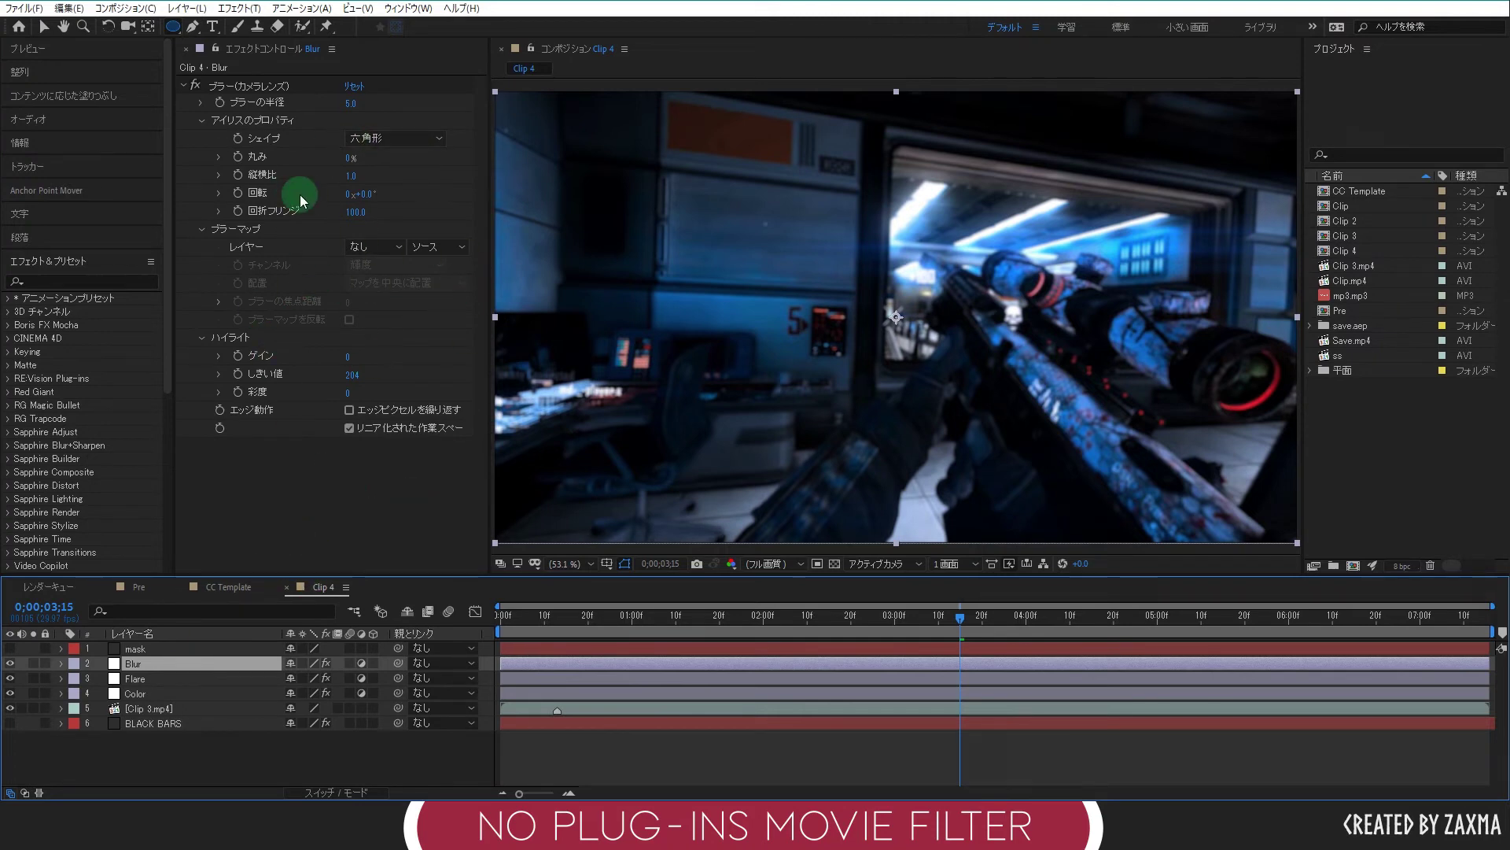
click(252, 257)
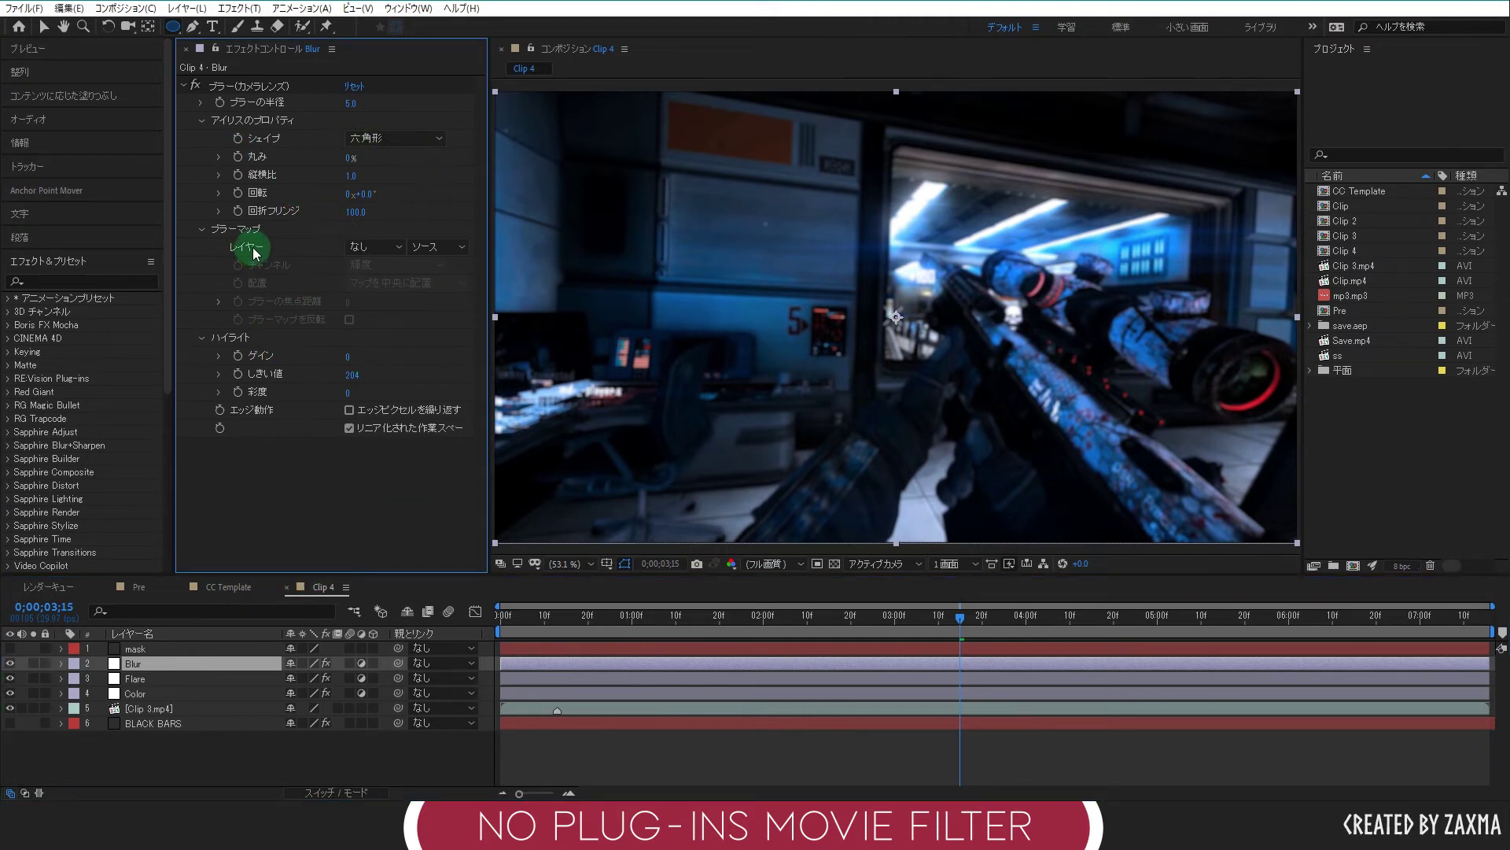
click(371, 246)
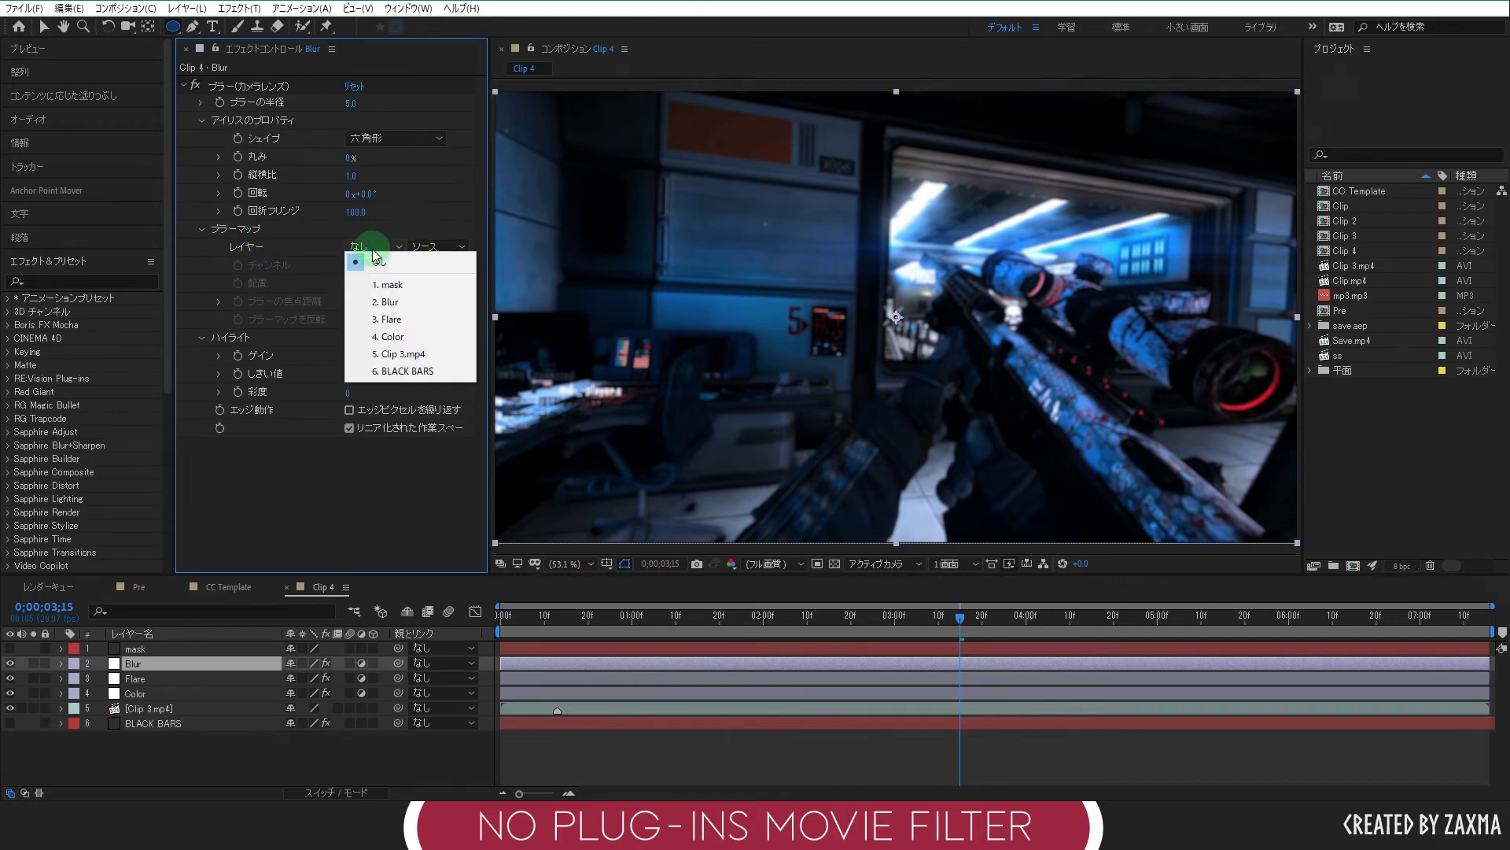
click(387, 286)
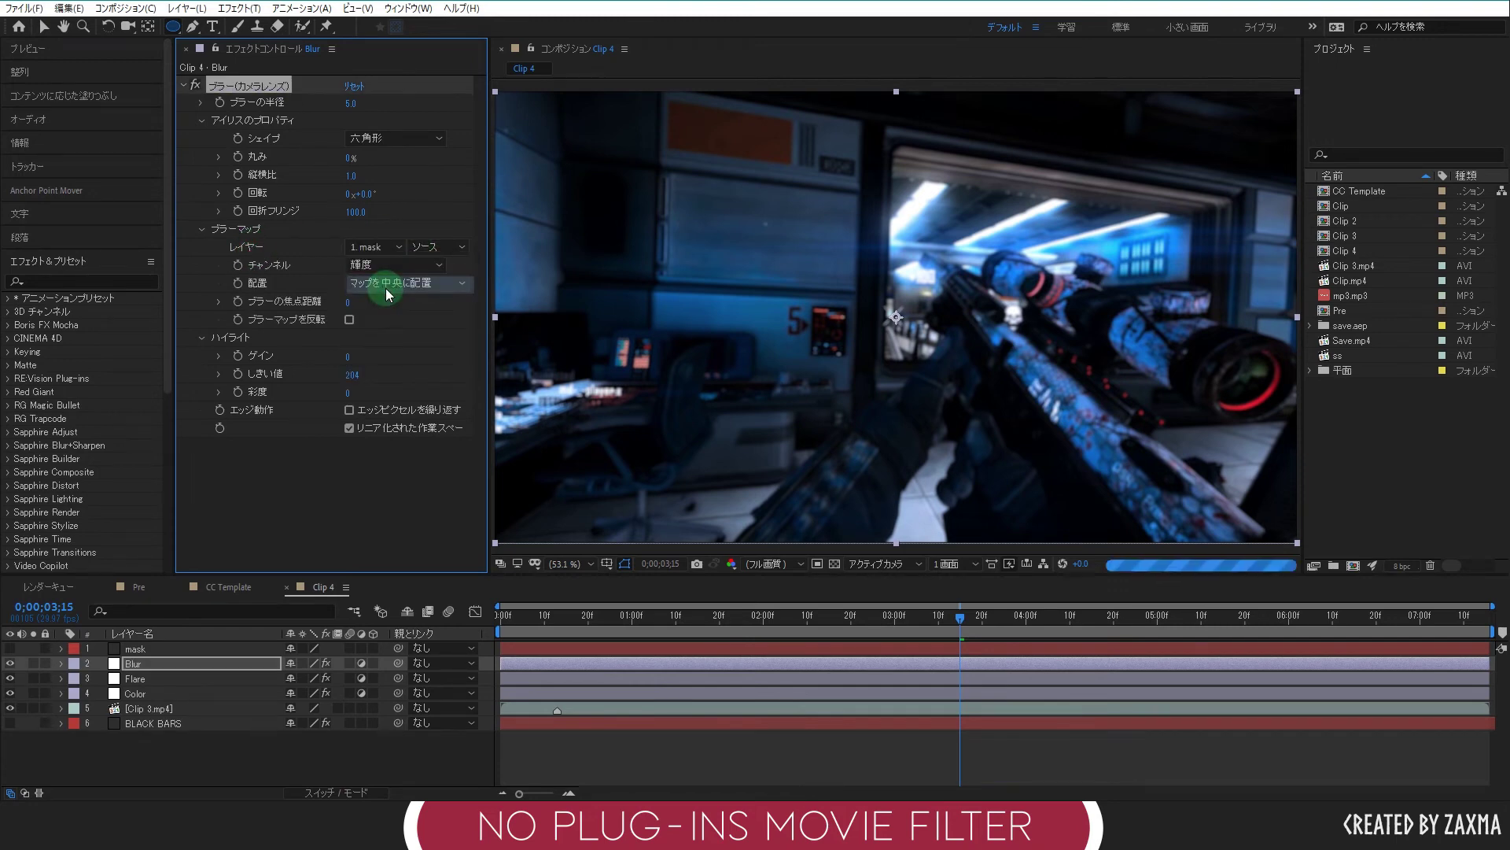
Make the blur map use the mask layer's masks and Alpha channel, then check the ellipse.
click(438, 246)
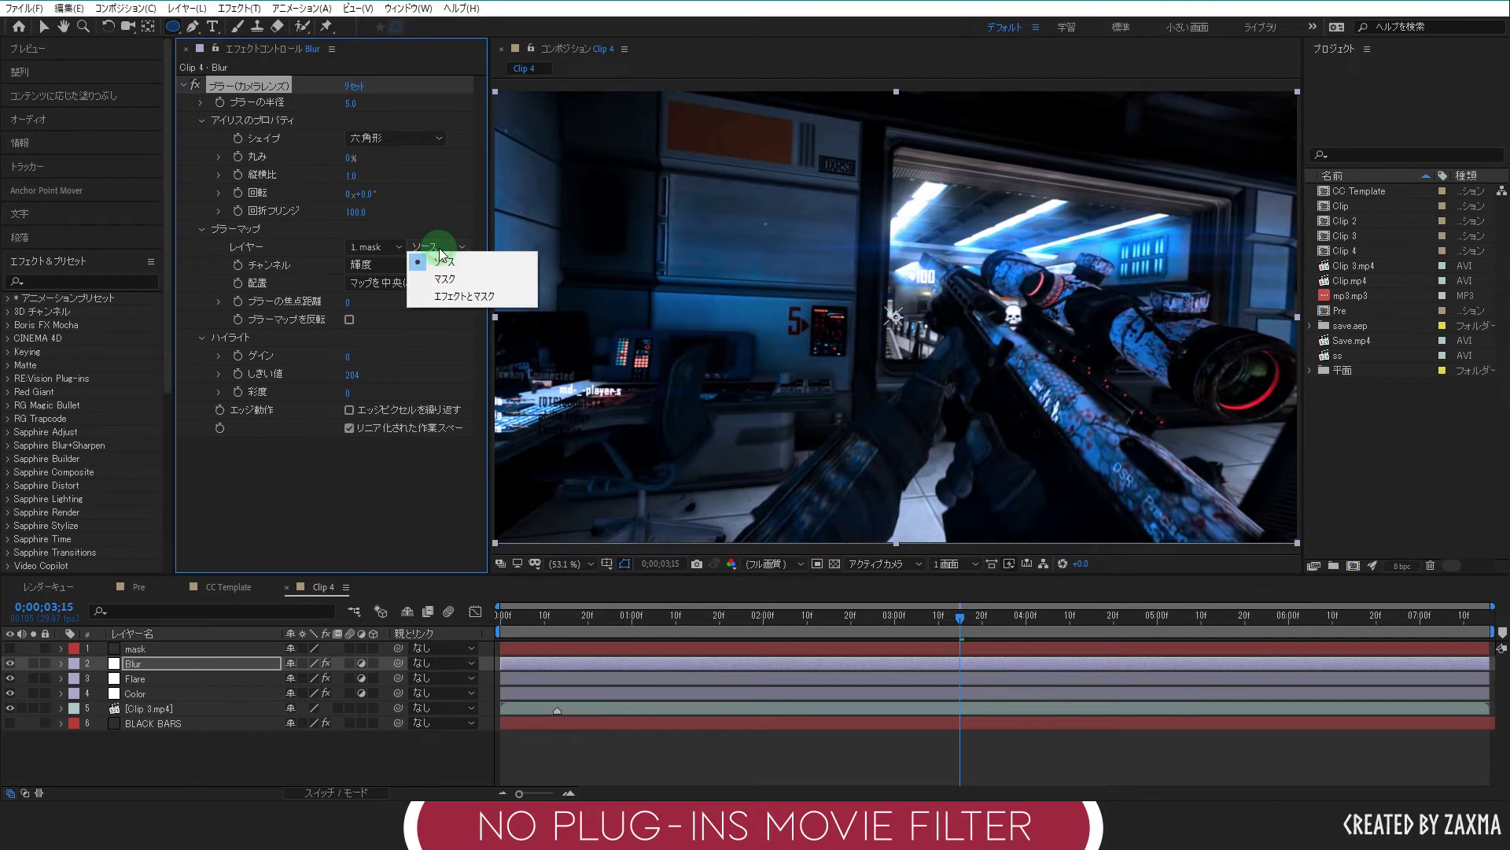
click(447, 280)
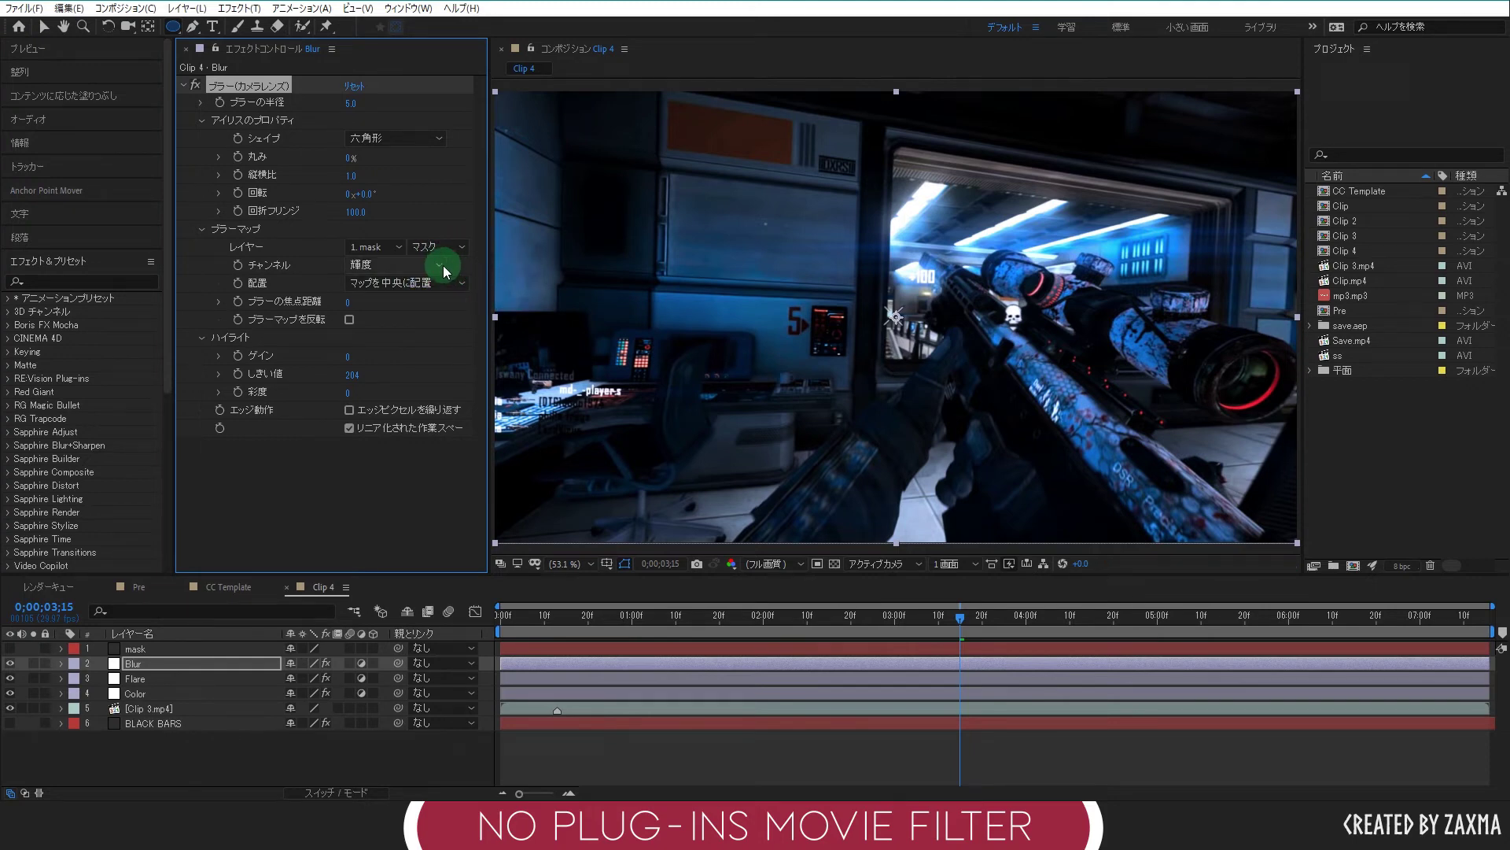
click(417, 264)
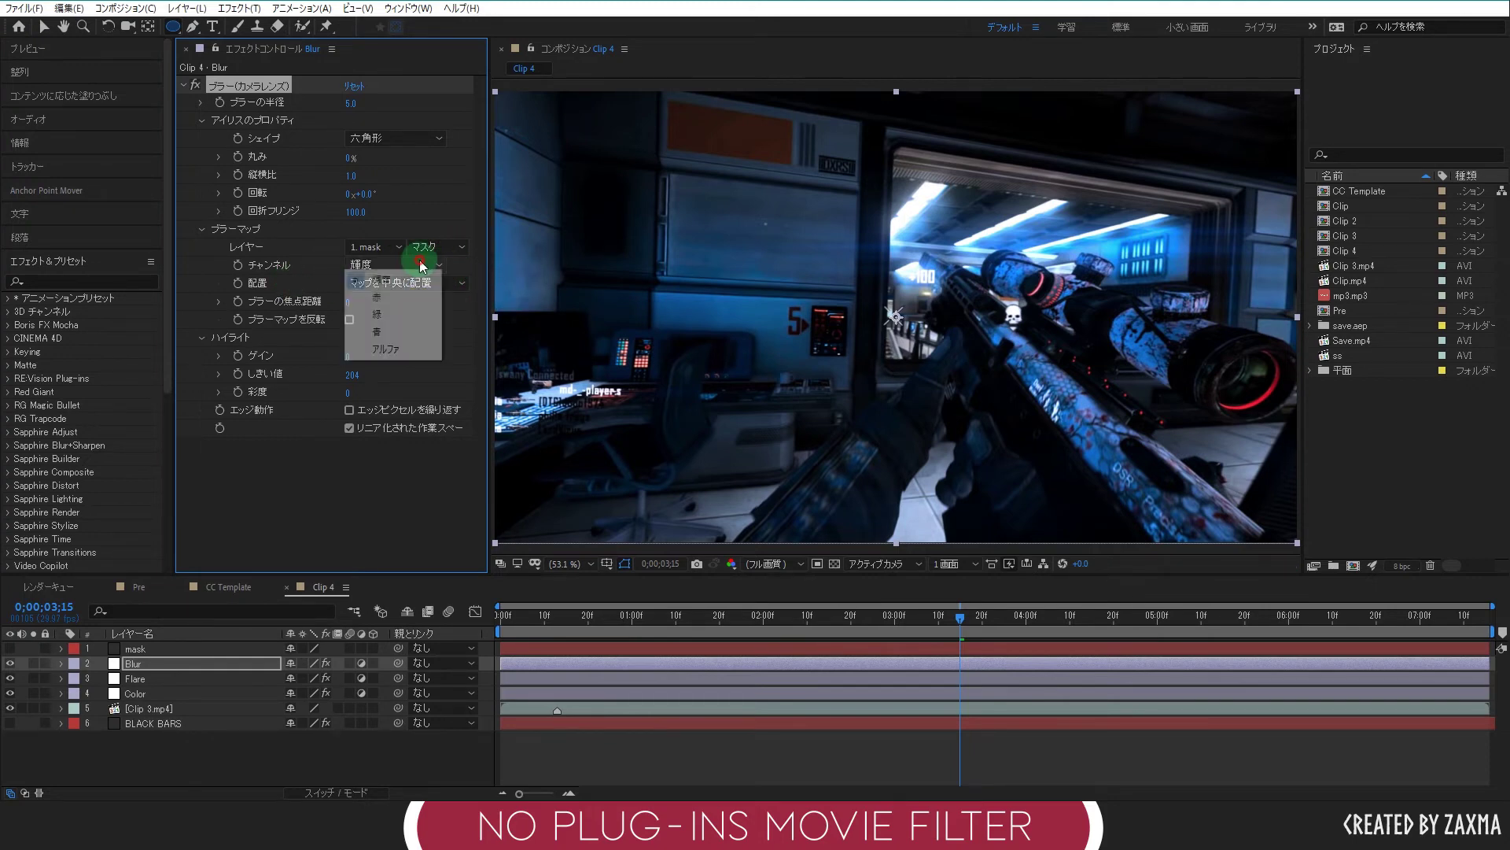
click(395, 358)
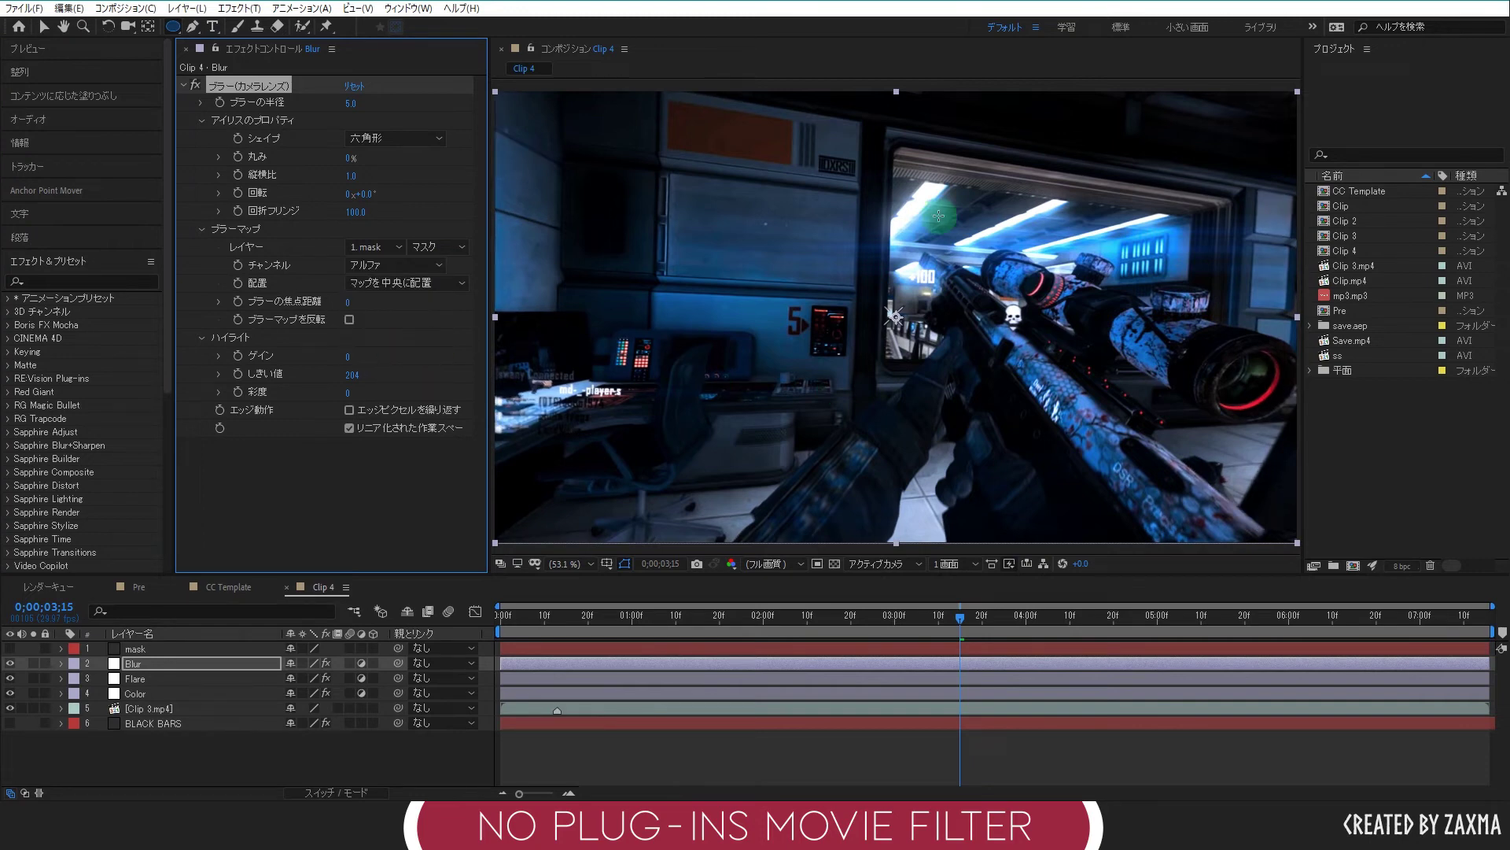
click(150, 650)
click(150, 663)
click(157, 649)
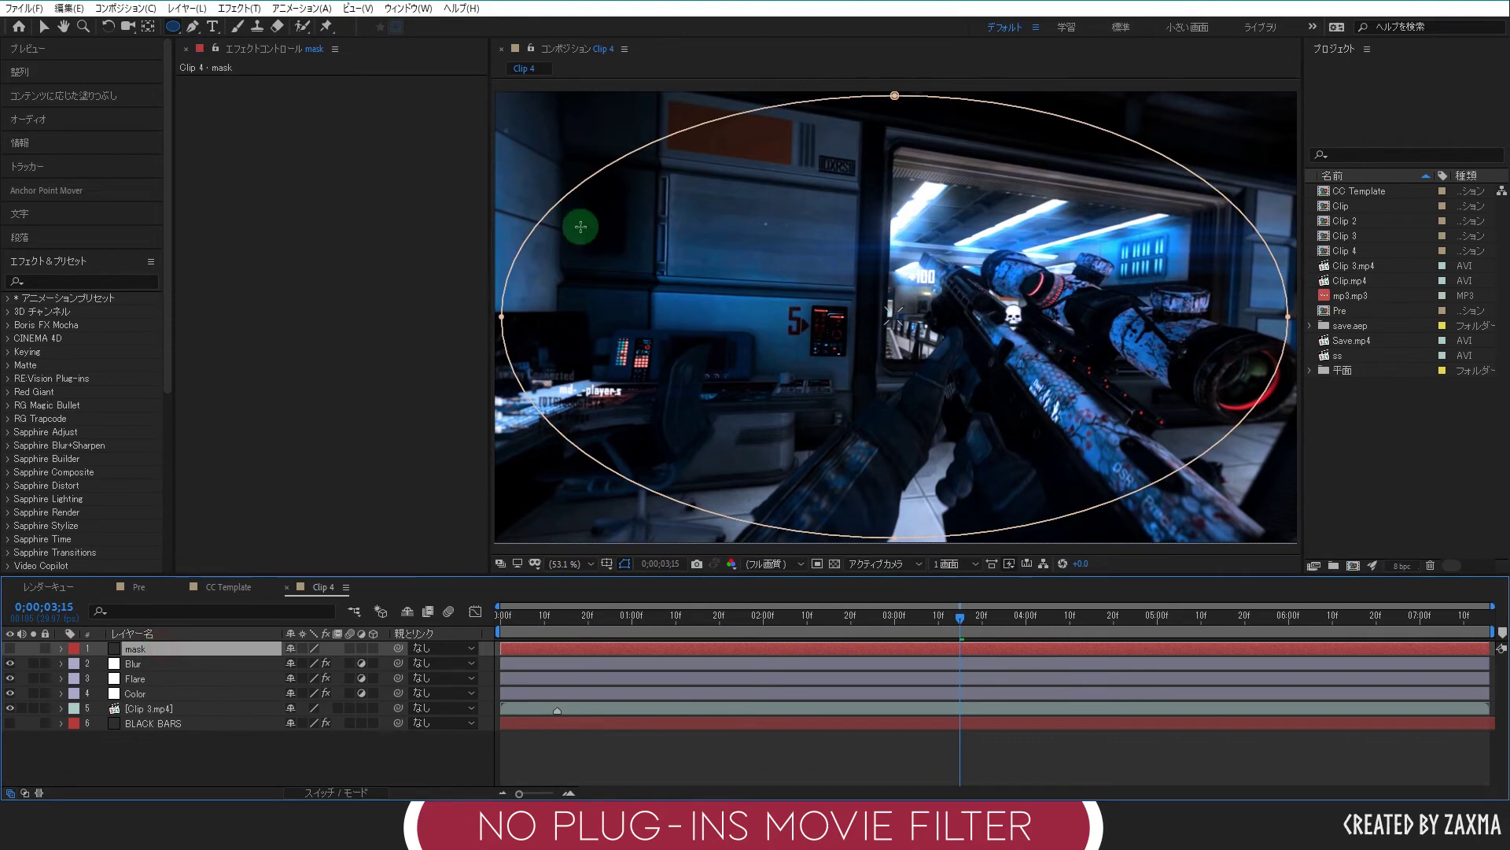
Scrub the lens blur radius to 11.0 and enable Repeat Edge Pixels.
click(211, 666)
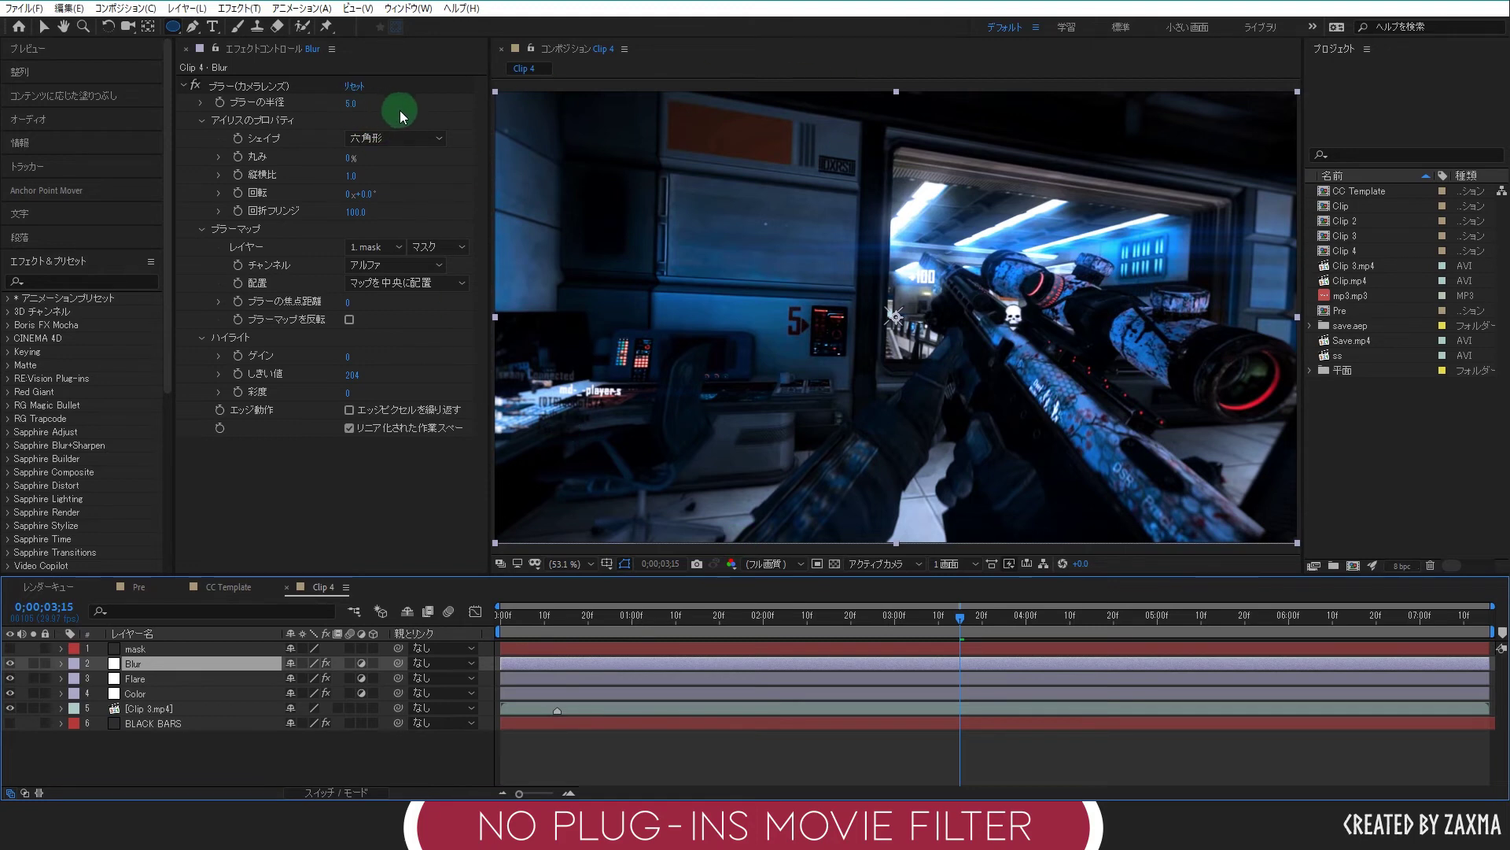
drag(352, 106, 371, 111)
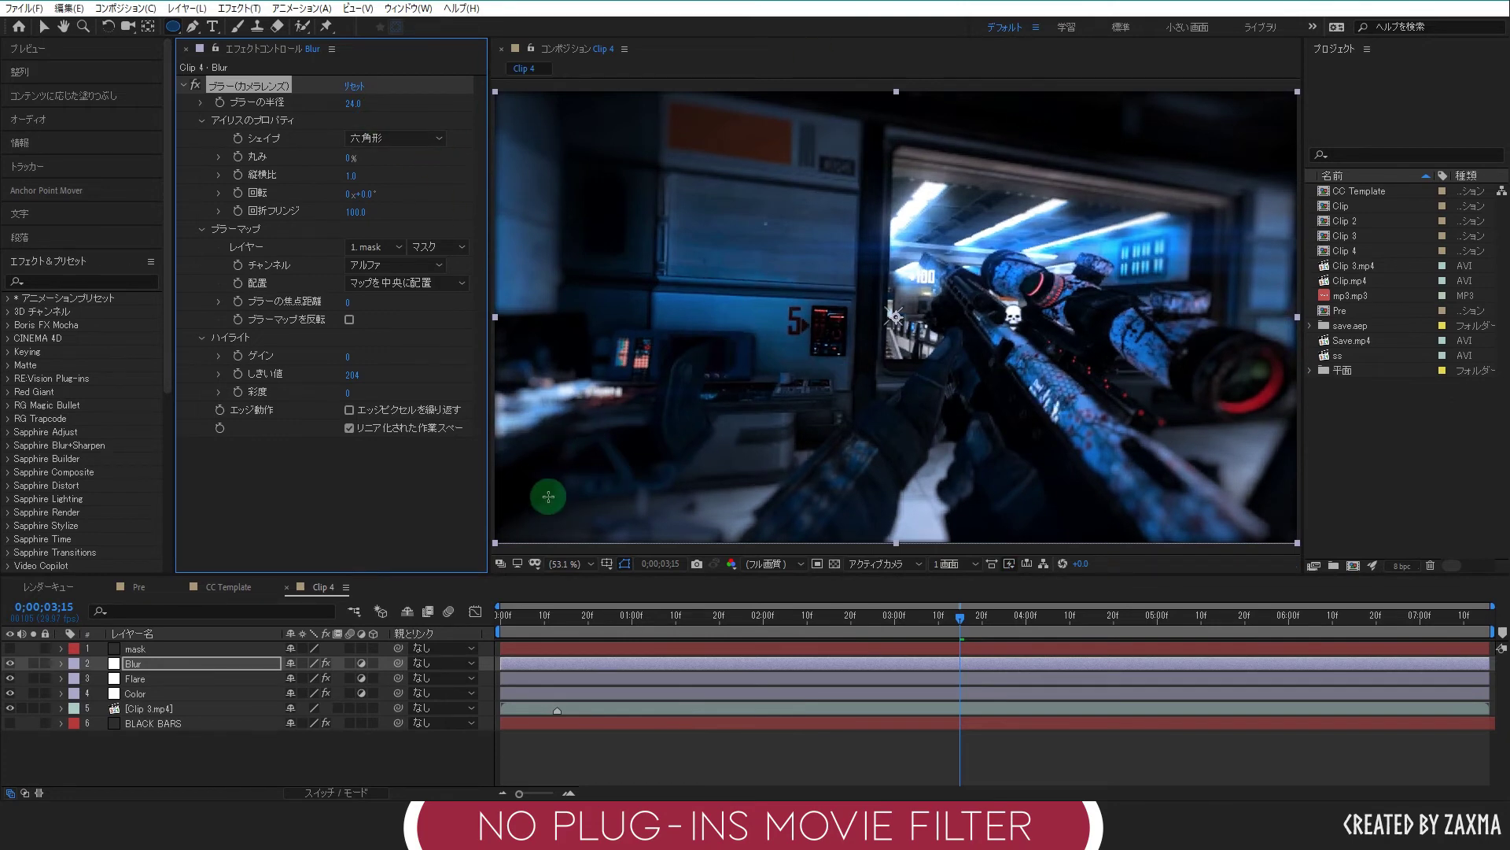
click(195, 649)
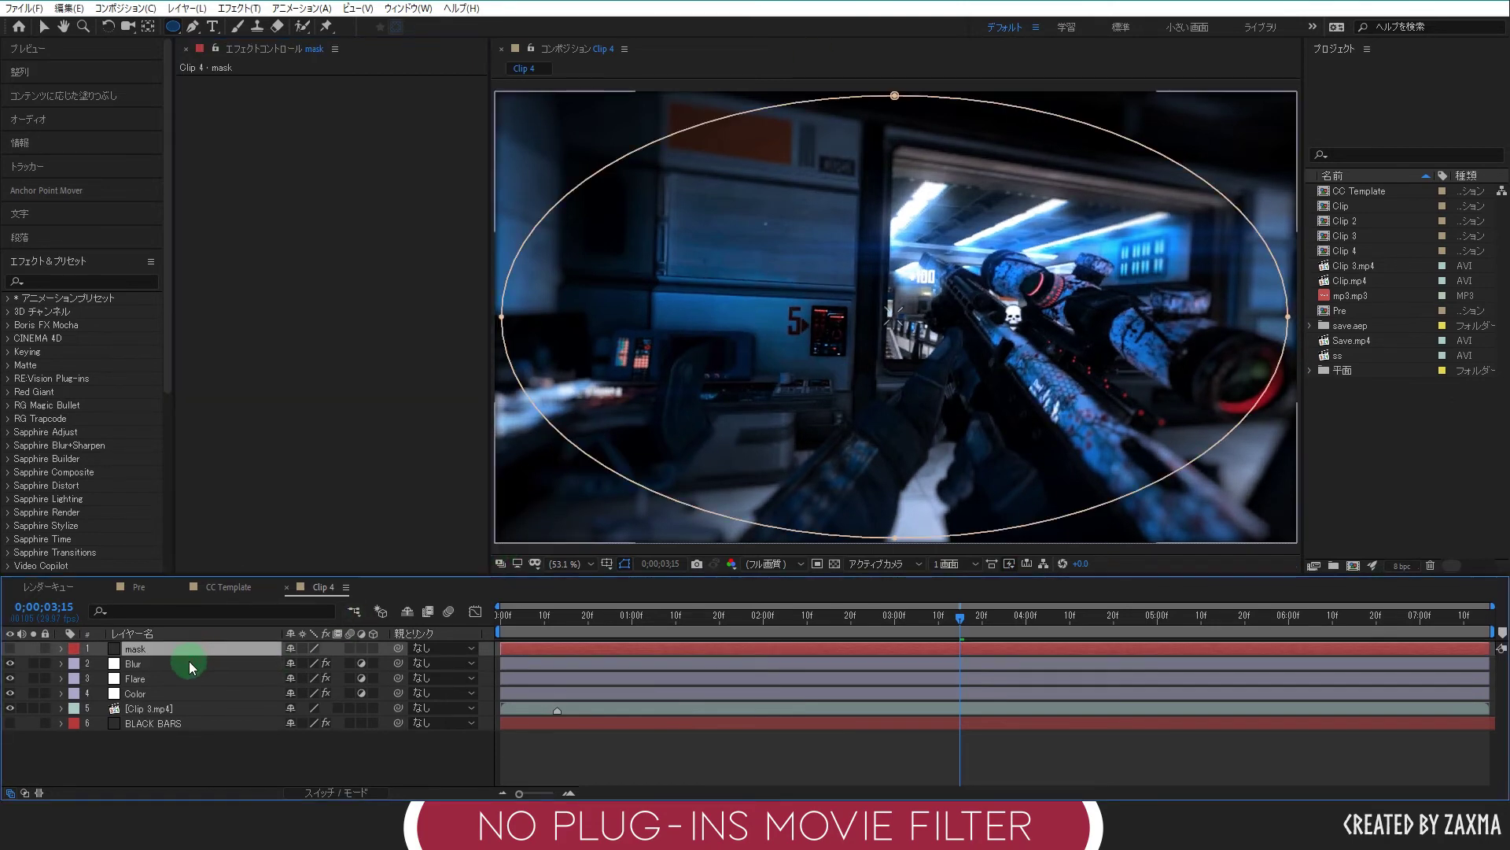
click(206, 664)
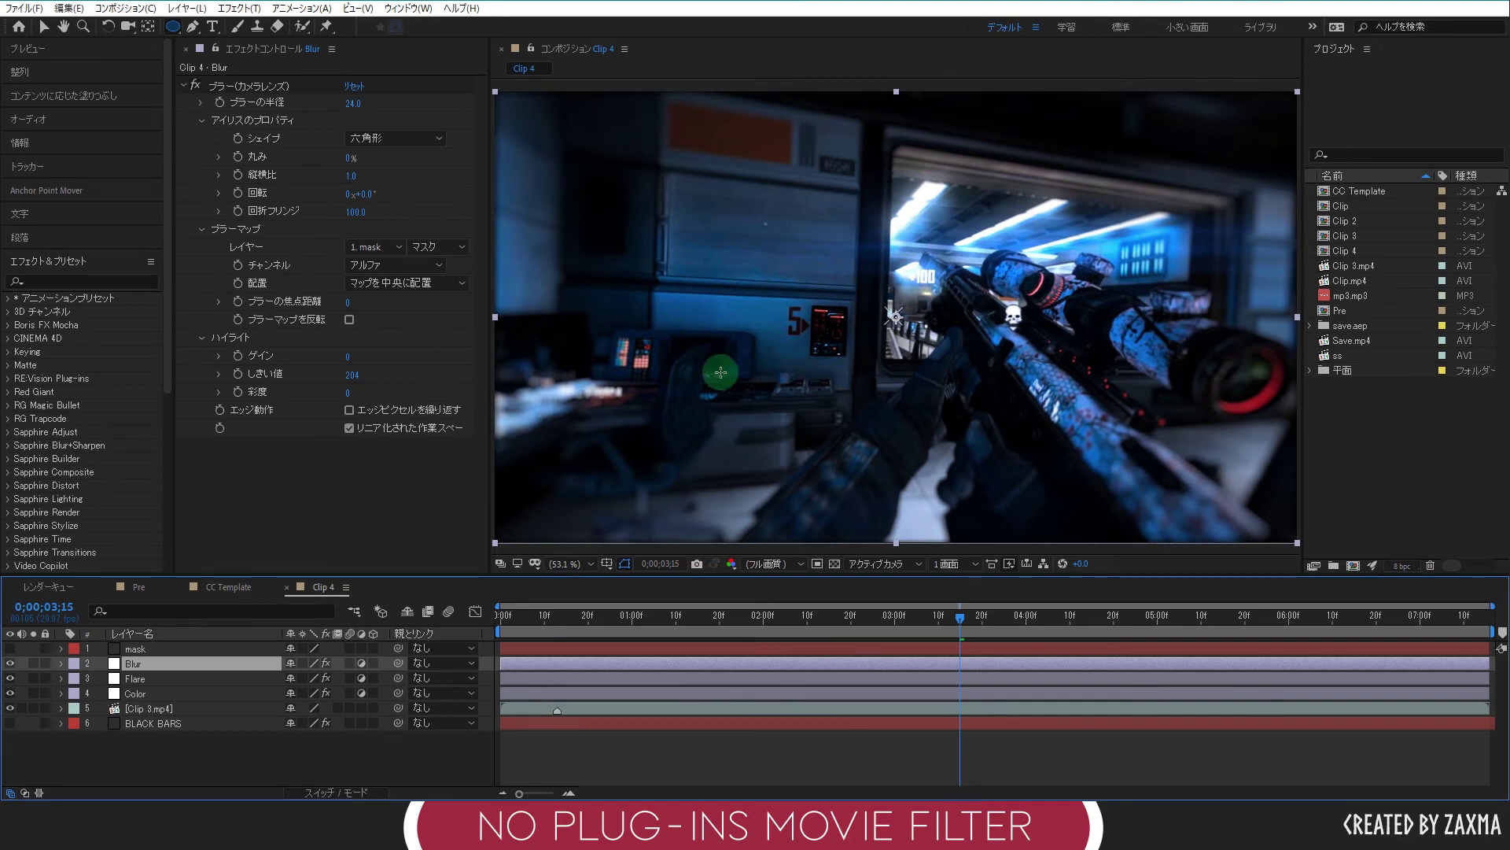
click(328, 522)
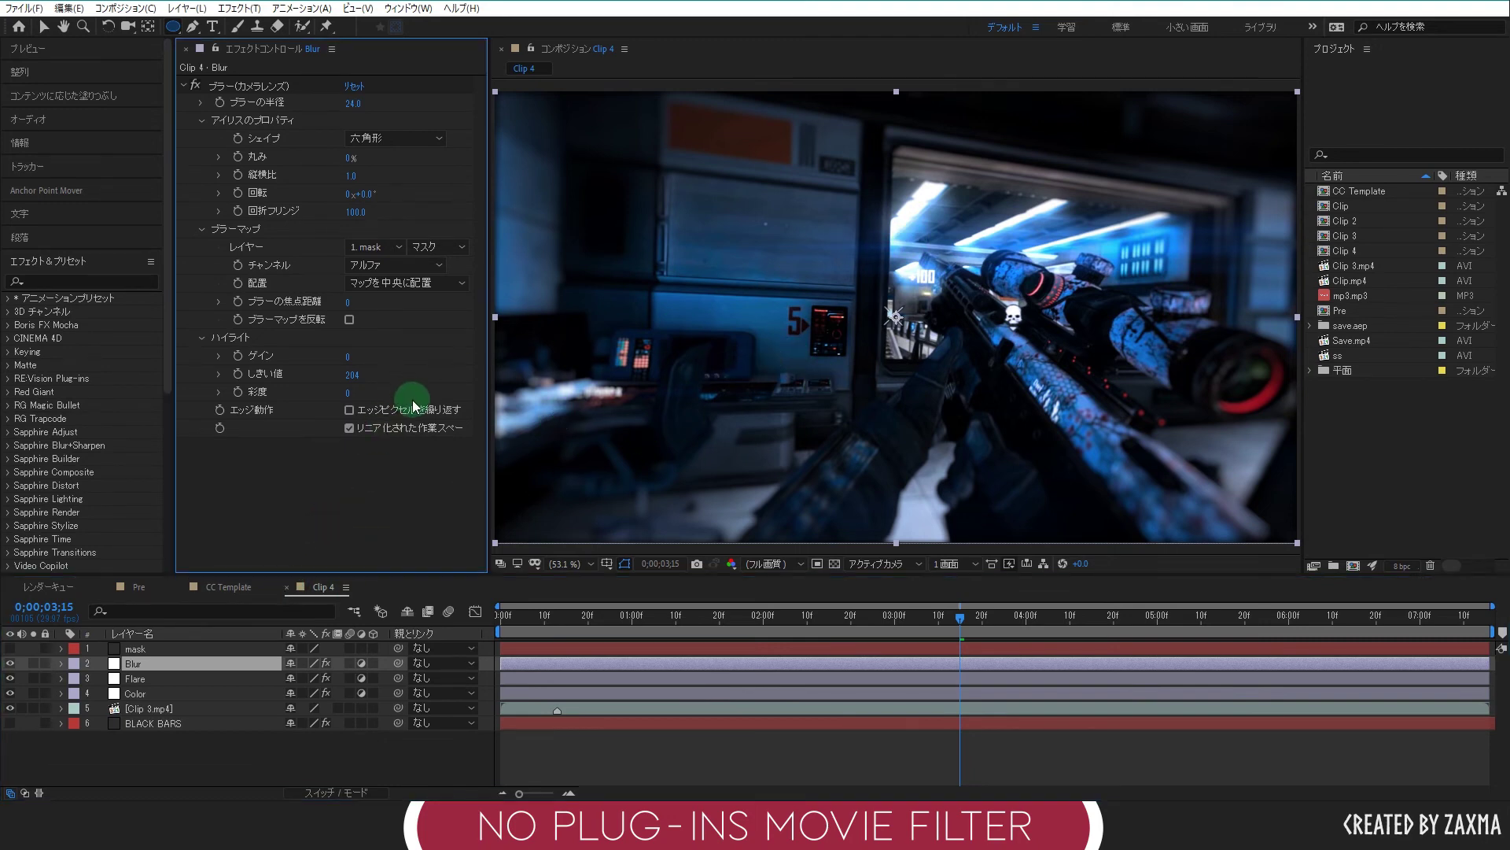
mouse_move(350, 103)
mouse_down()
mouse_move(392, 104)
mouse_move(351, 102)
mouse_up()
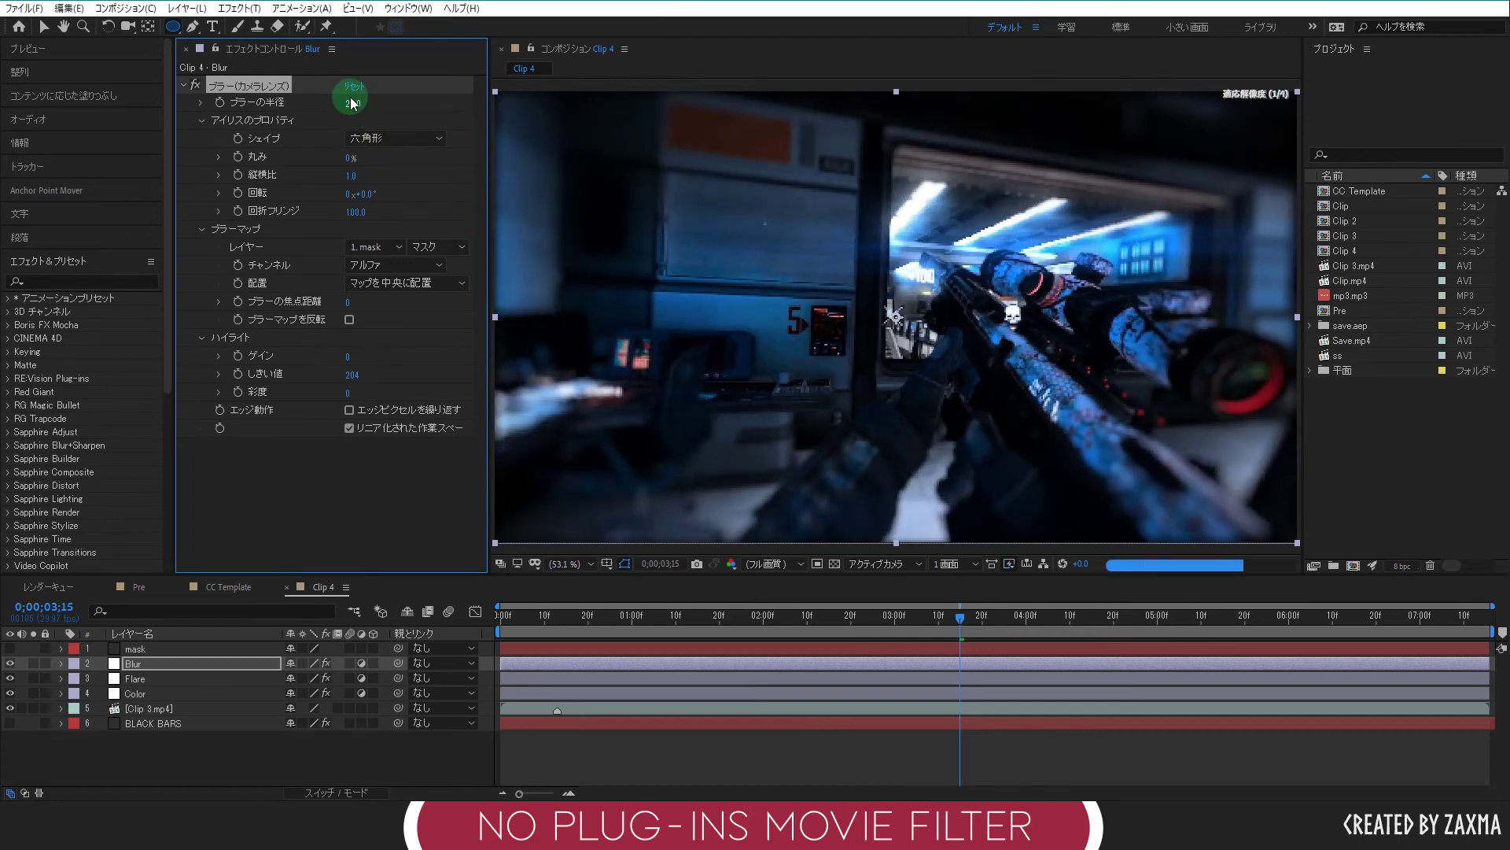
mouse_move(351, 102)
mouse_down()
mouse_move(447, 177)
mouse_move(346, 109)
mouse_up()
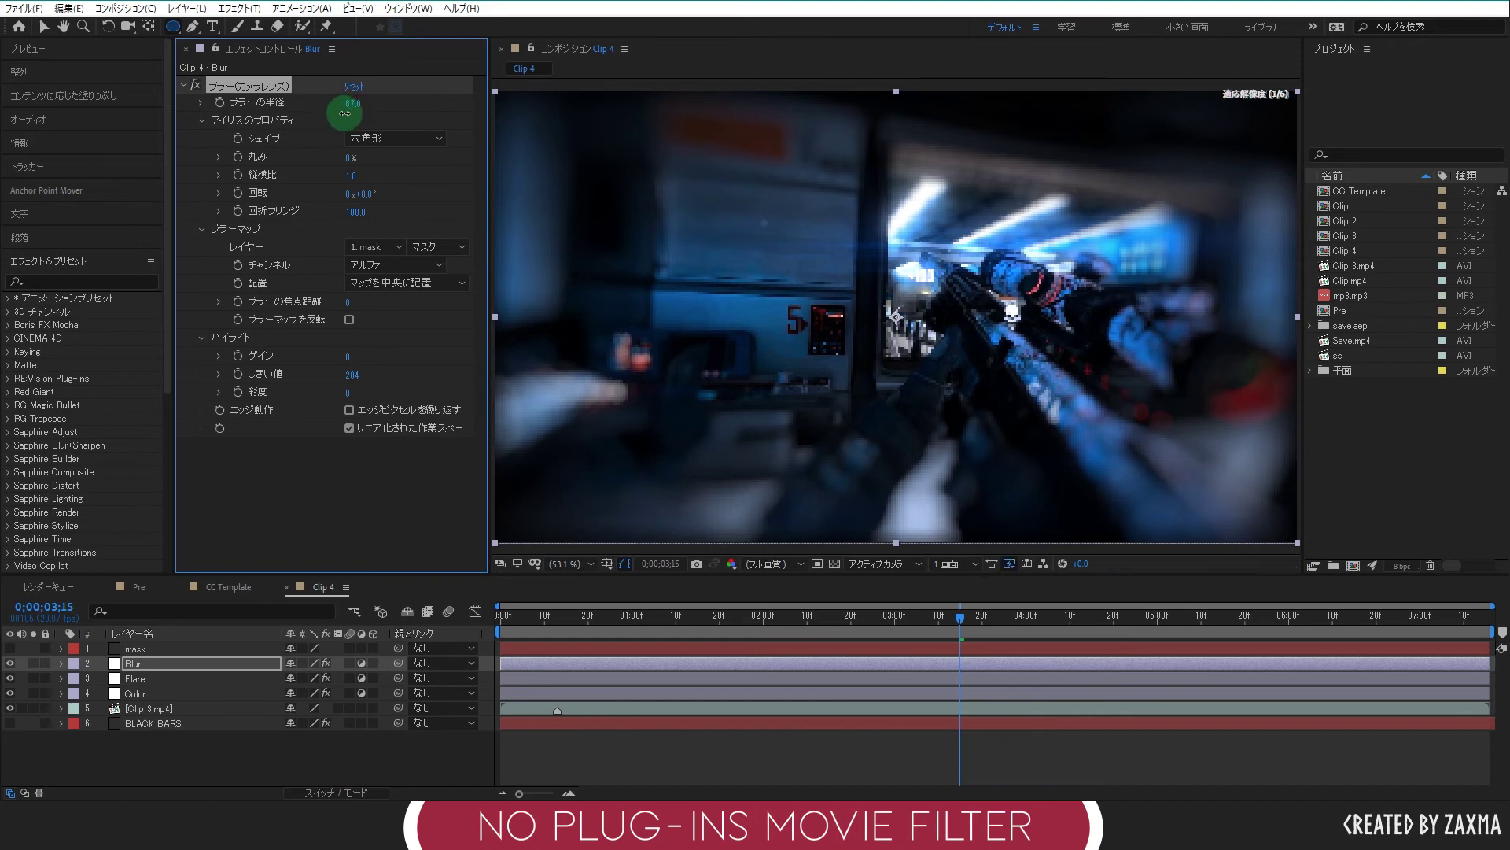
mouse_move(305, 120)
mouse_down()
mouse_move(413, 118)
mouse_move(337, 117)
mouse_up()
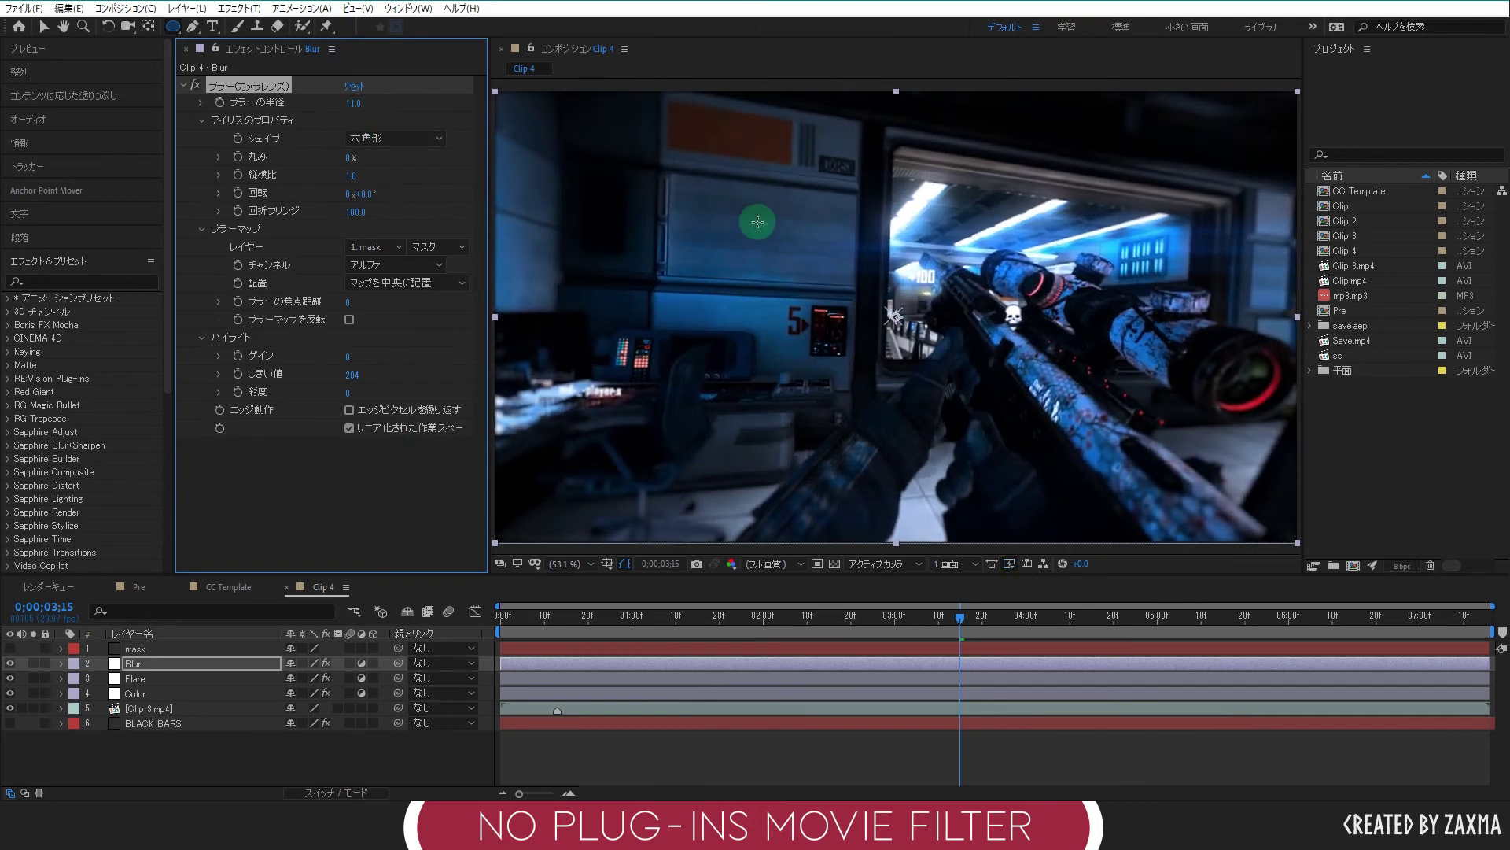
click(417, 527)
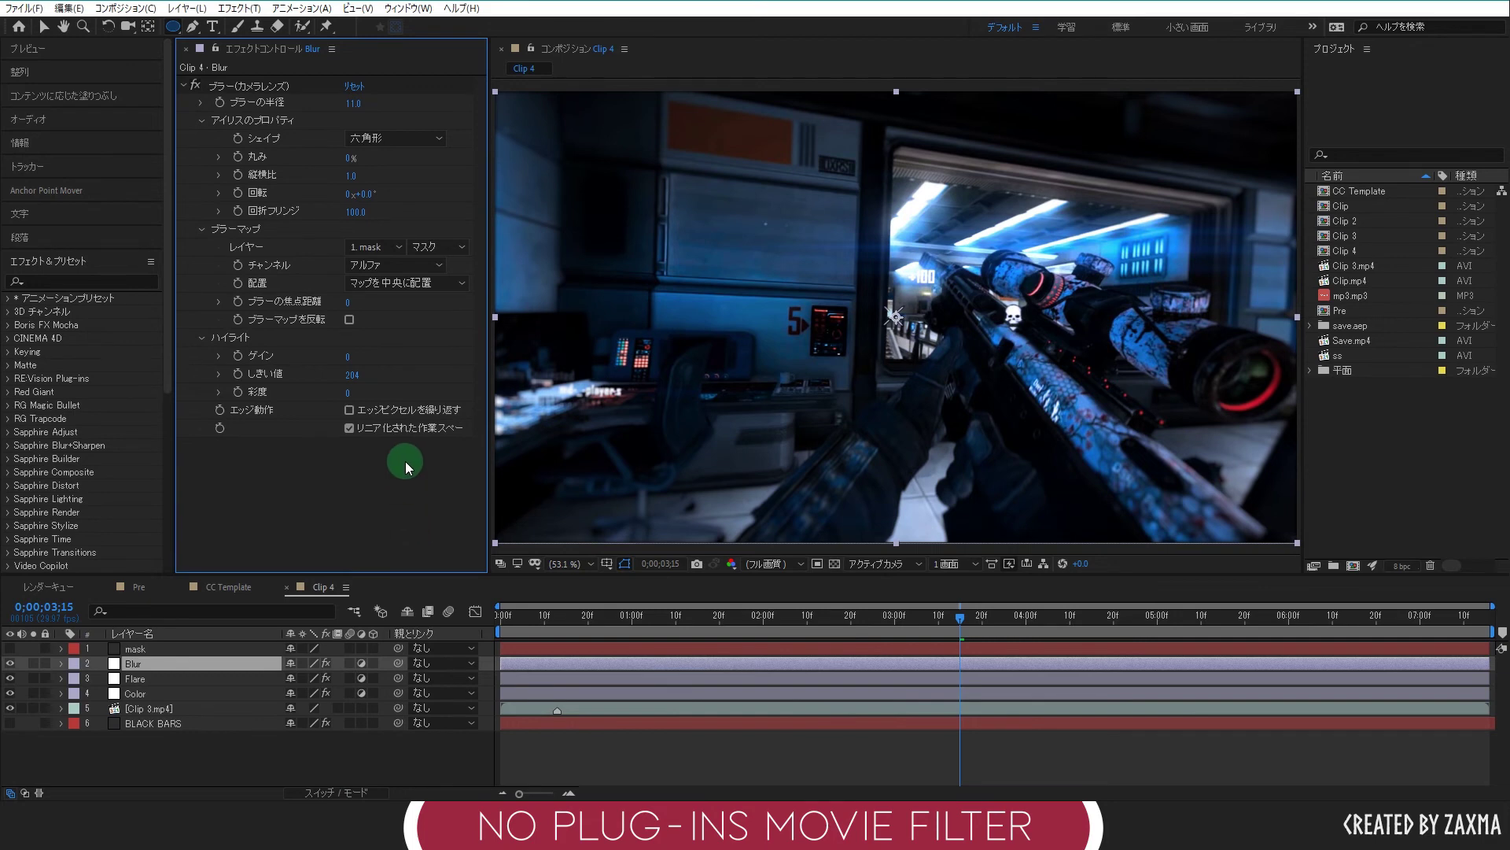
click(354, 412)
click(349, 410)
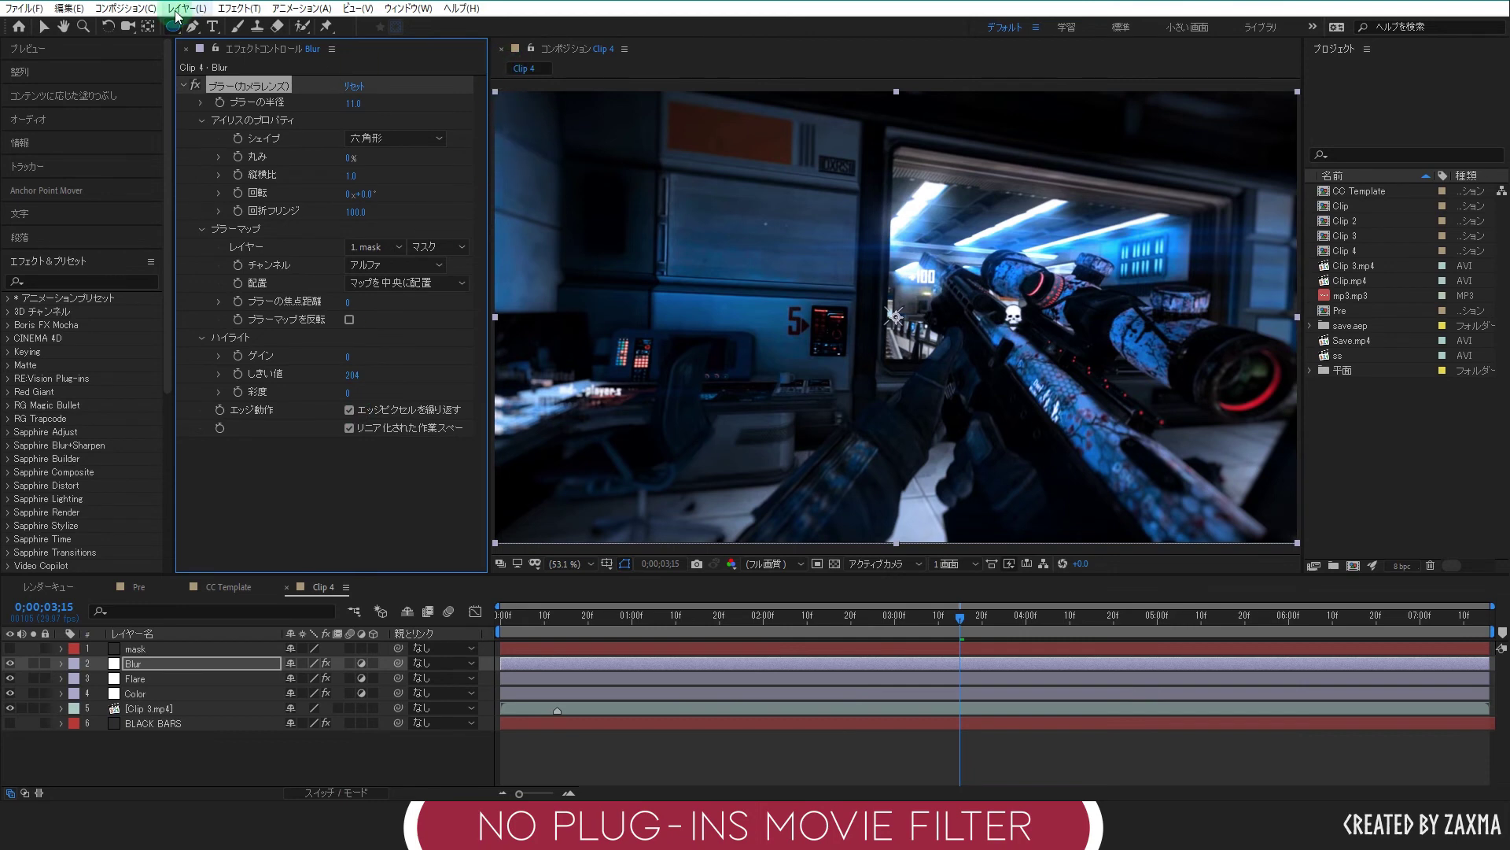
With the Selection tool, turn Repeat Edge Pixels off and back on to compare.
click(43, 26)
click(506, 94)
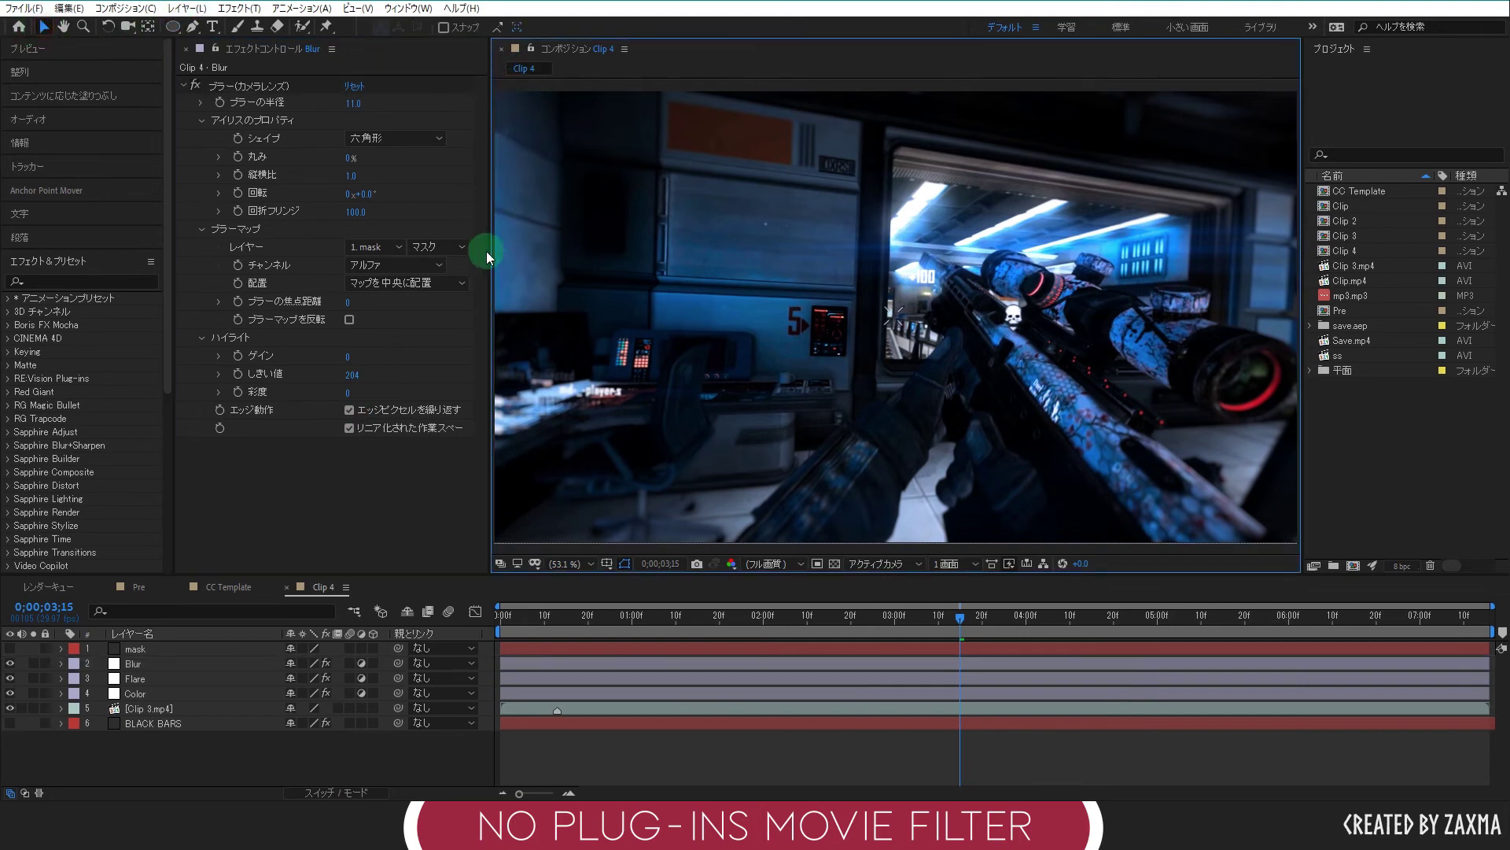
click(349, 409)
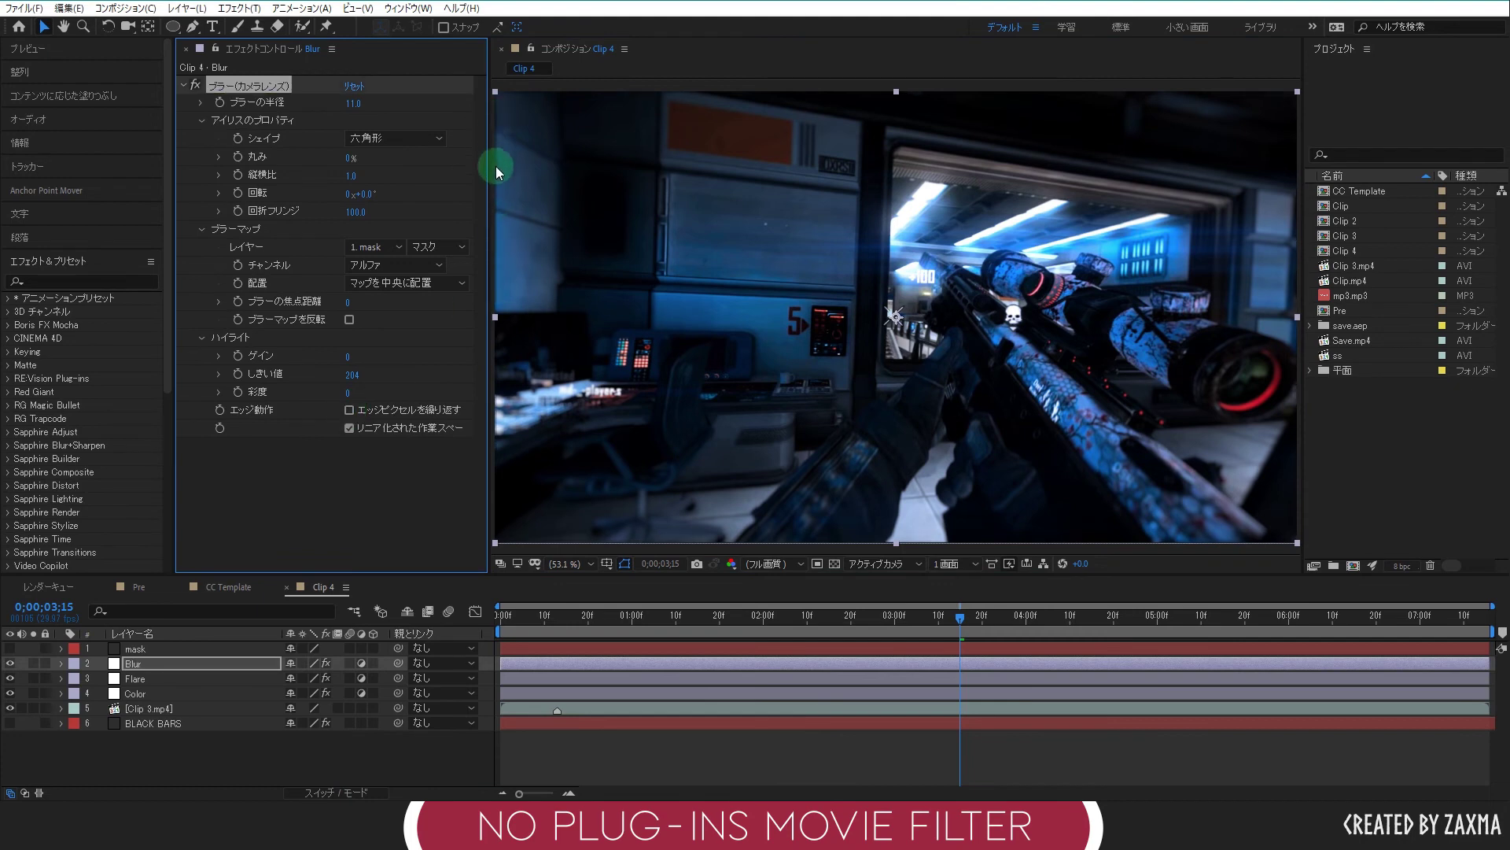
click(371, 482)
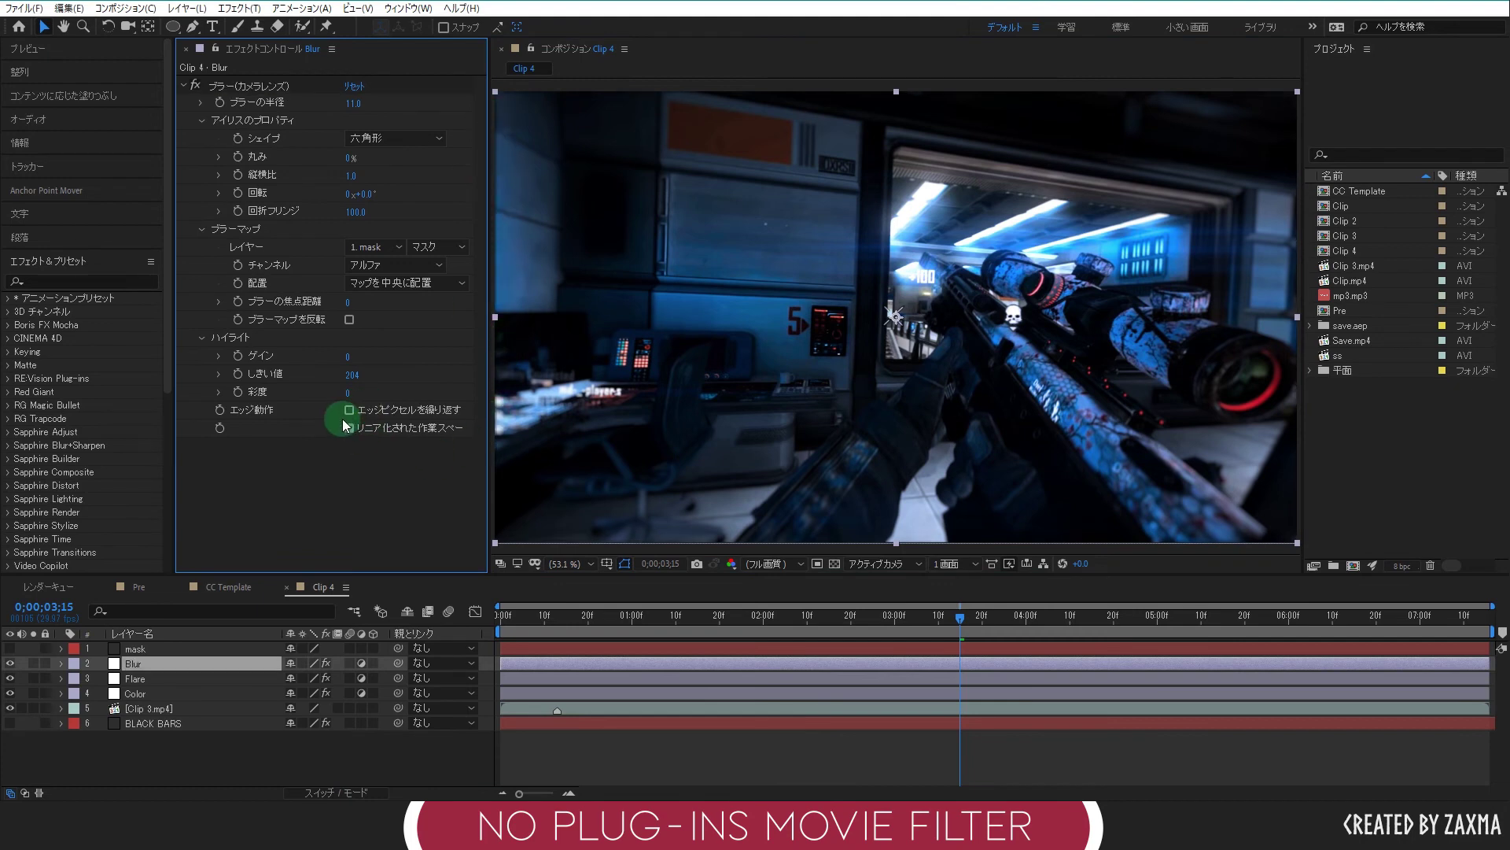
click(351, 412)
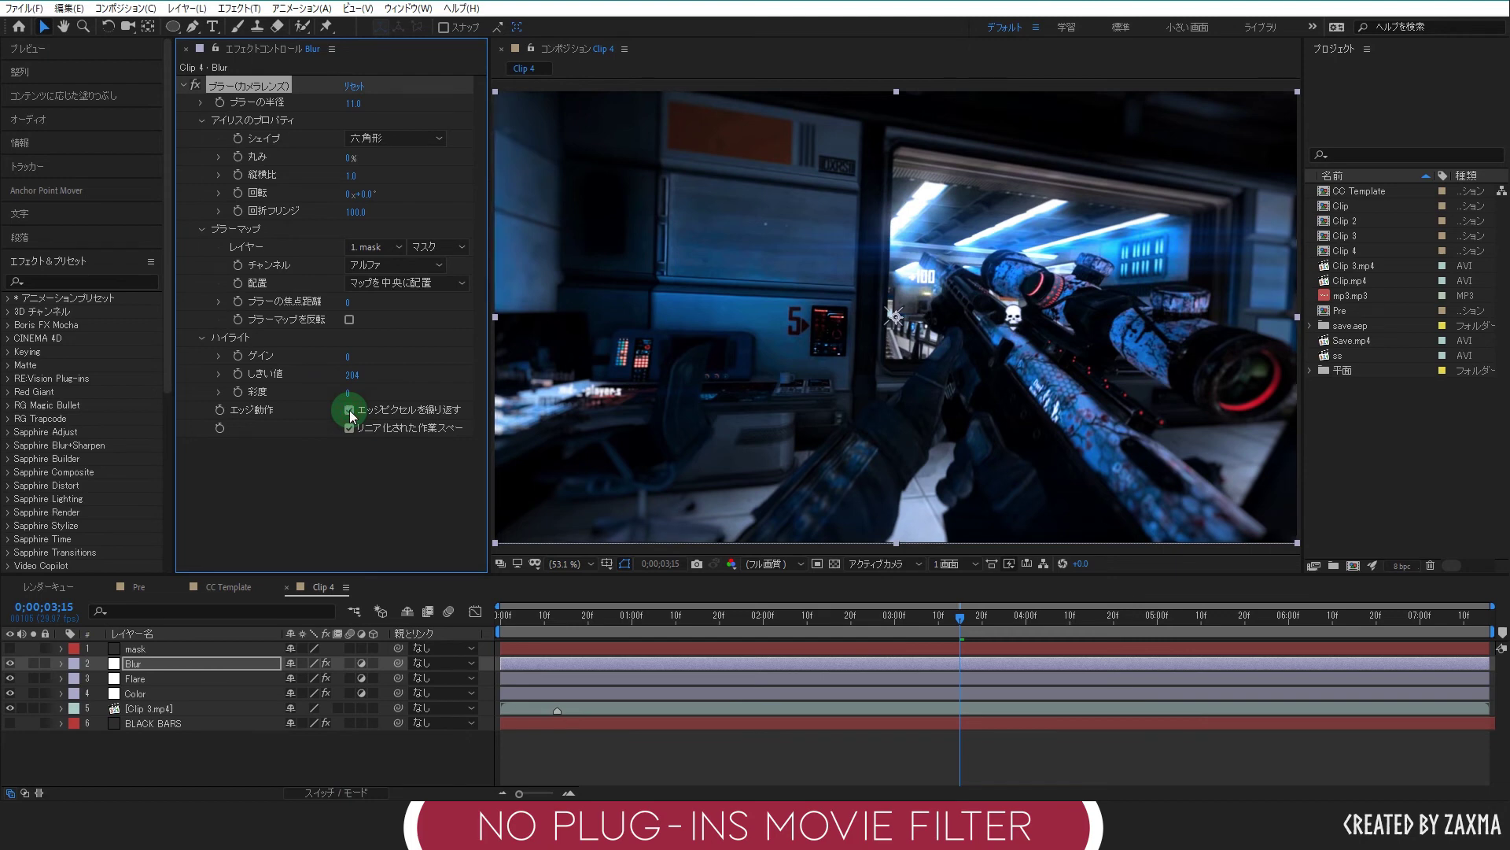
click(354, 506)
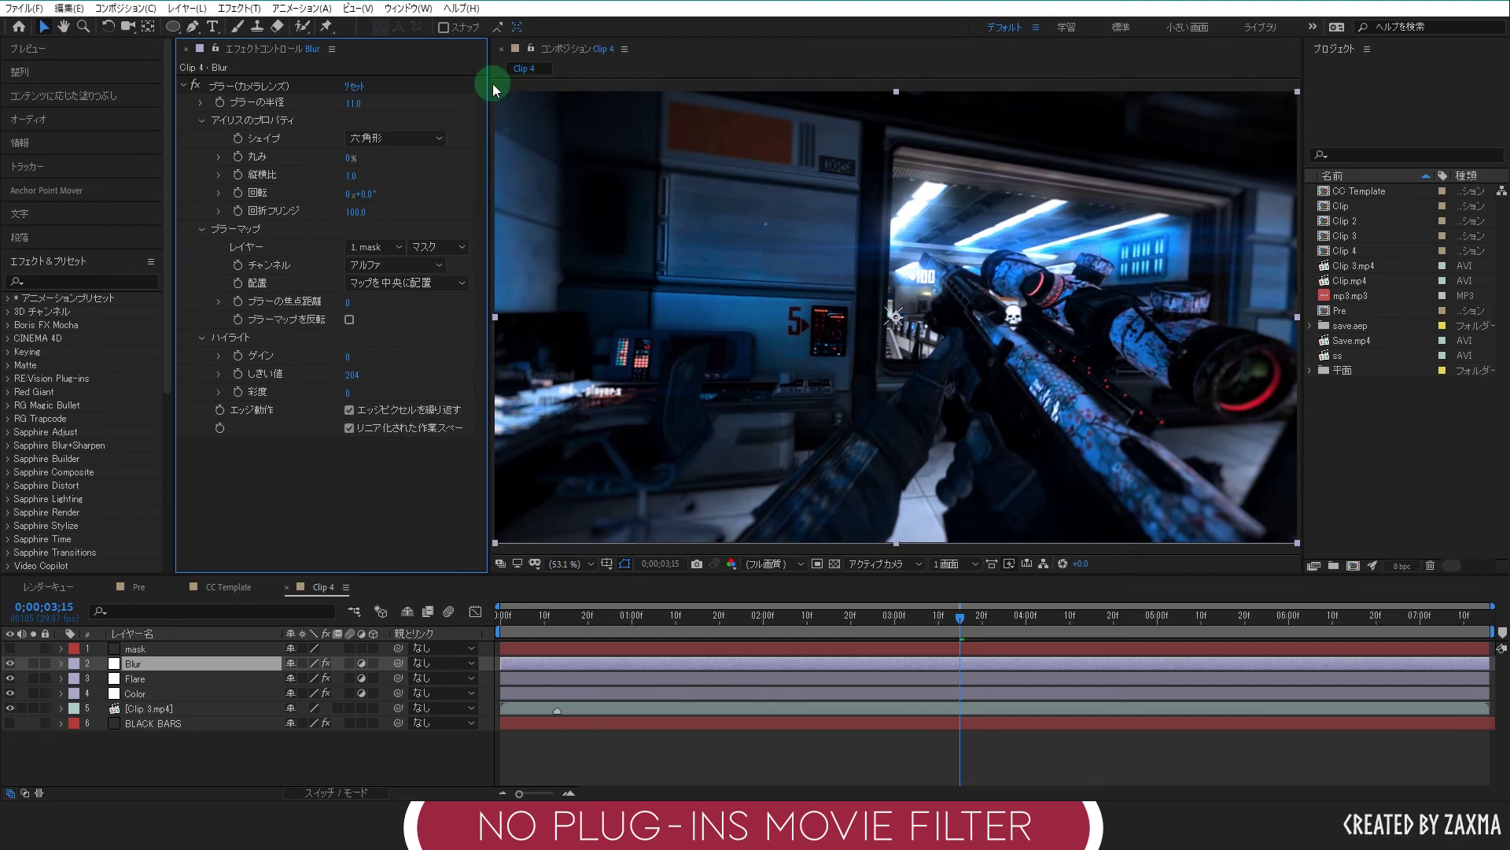
Select the BLACK BARS layer to show its CC Light Wipe and Fill effects.
click(312, 762)
click(681, 461)
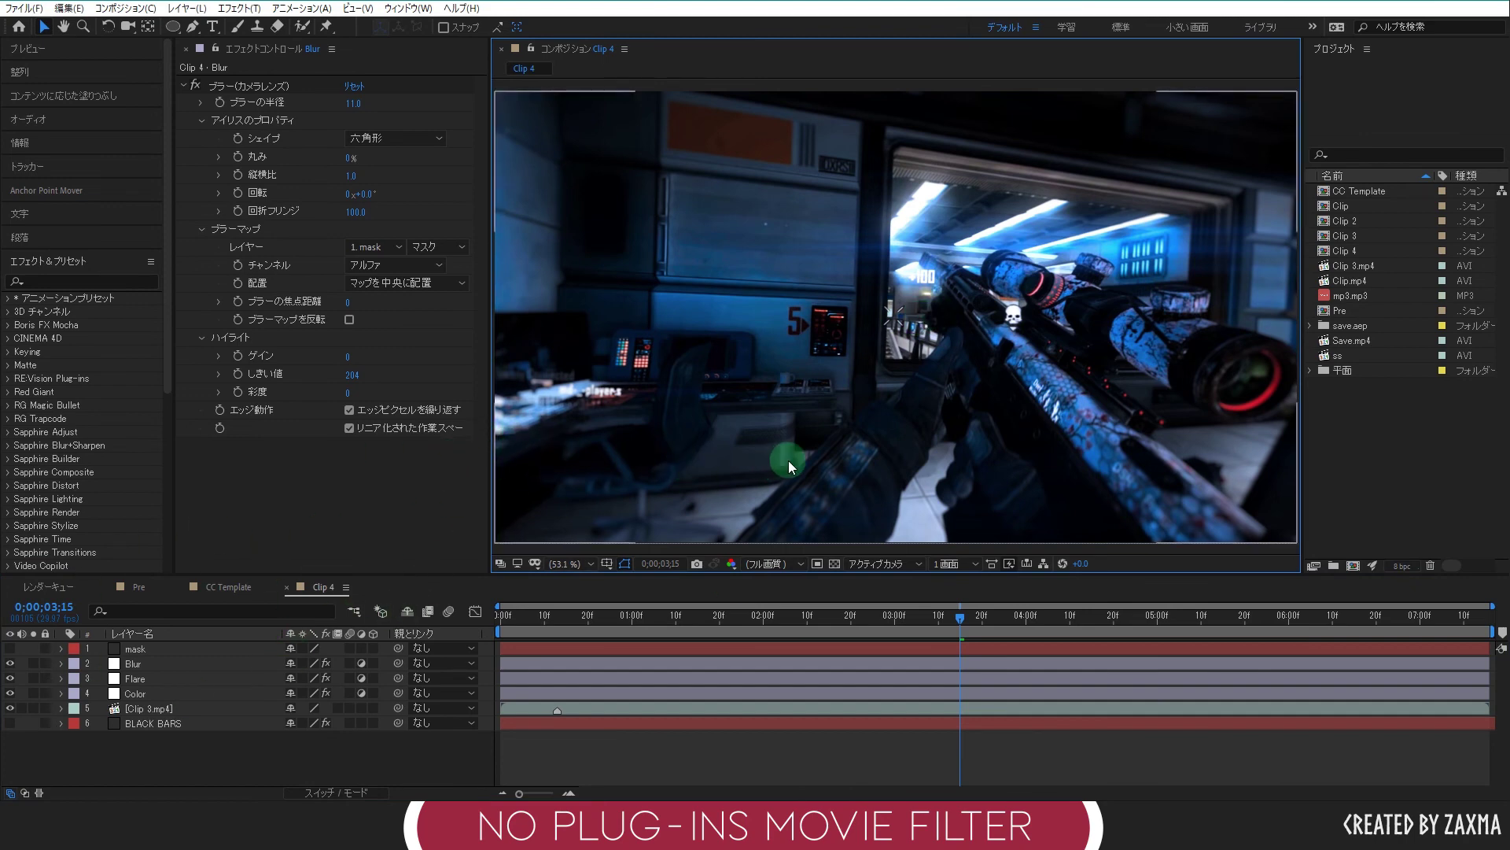
click(282, 744)
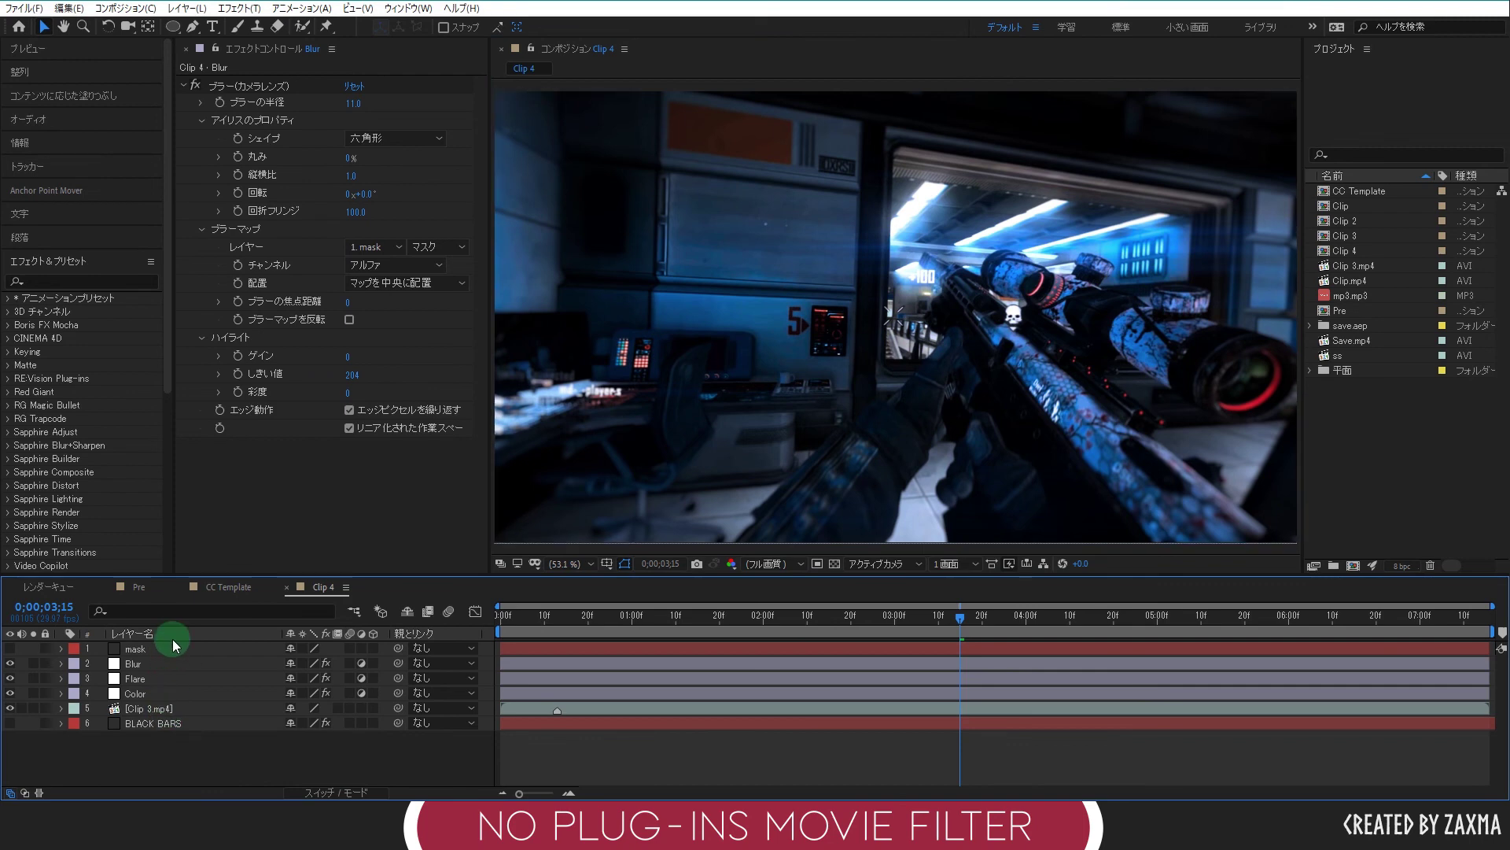
click(165, 723)
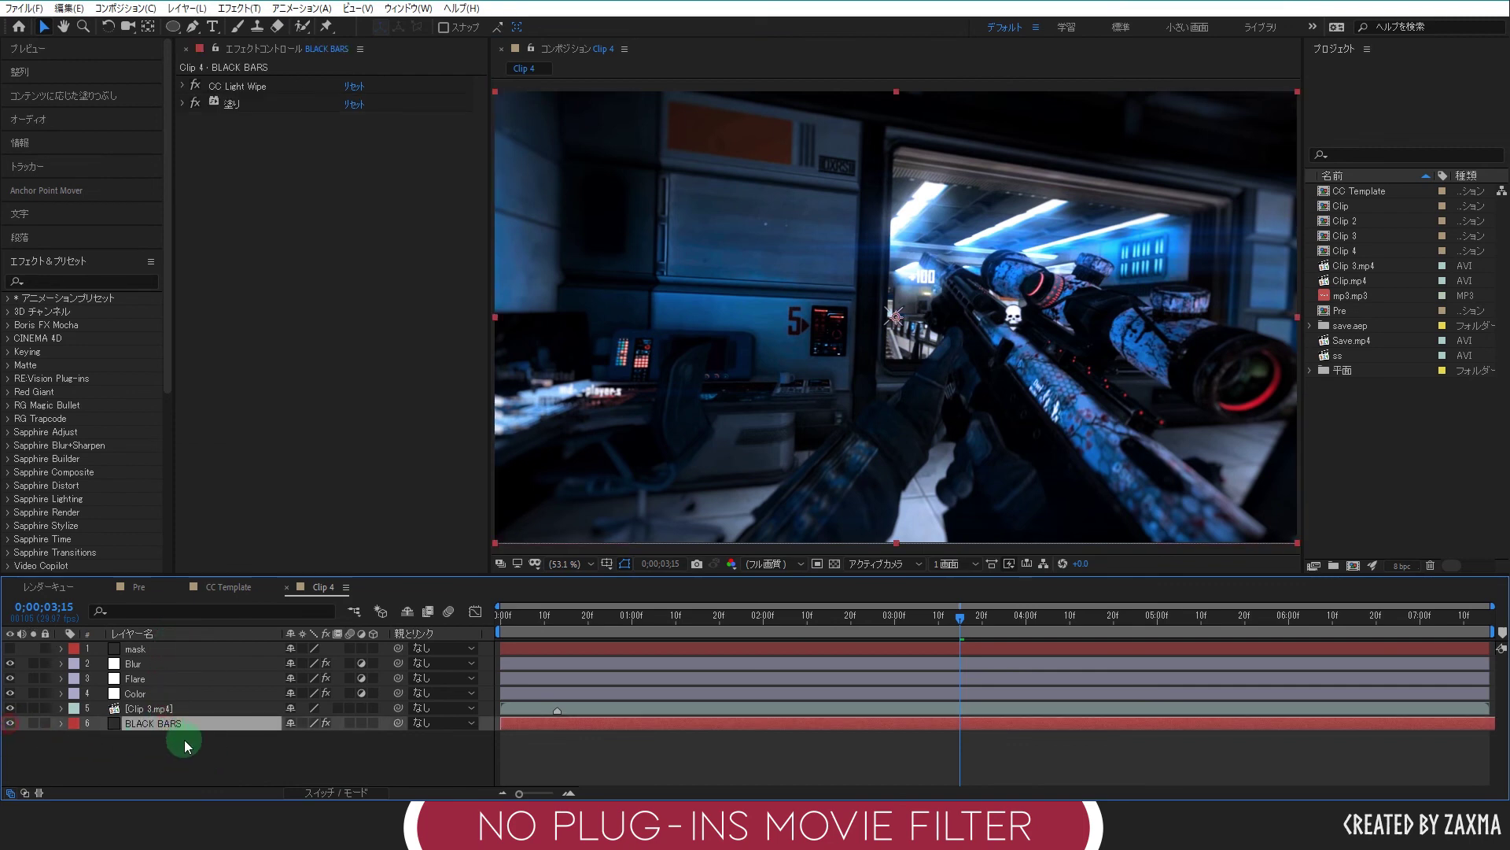
Move BLACK BARS from position 6 to the top of the stack and scrub back to preview.
drag(184, 739, 181, 643)
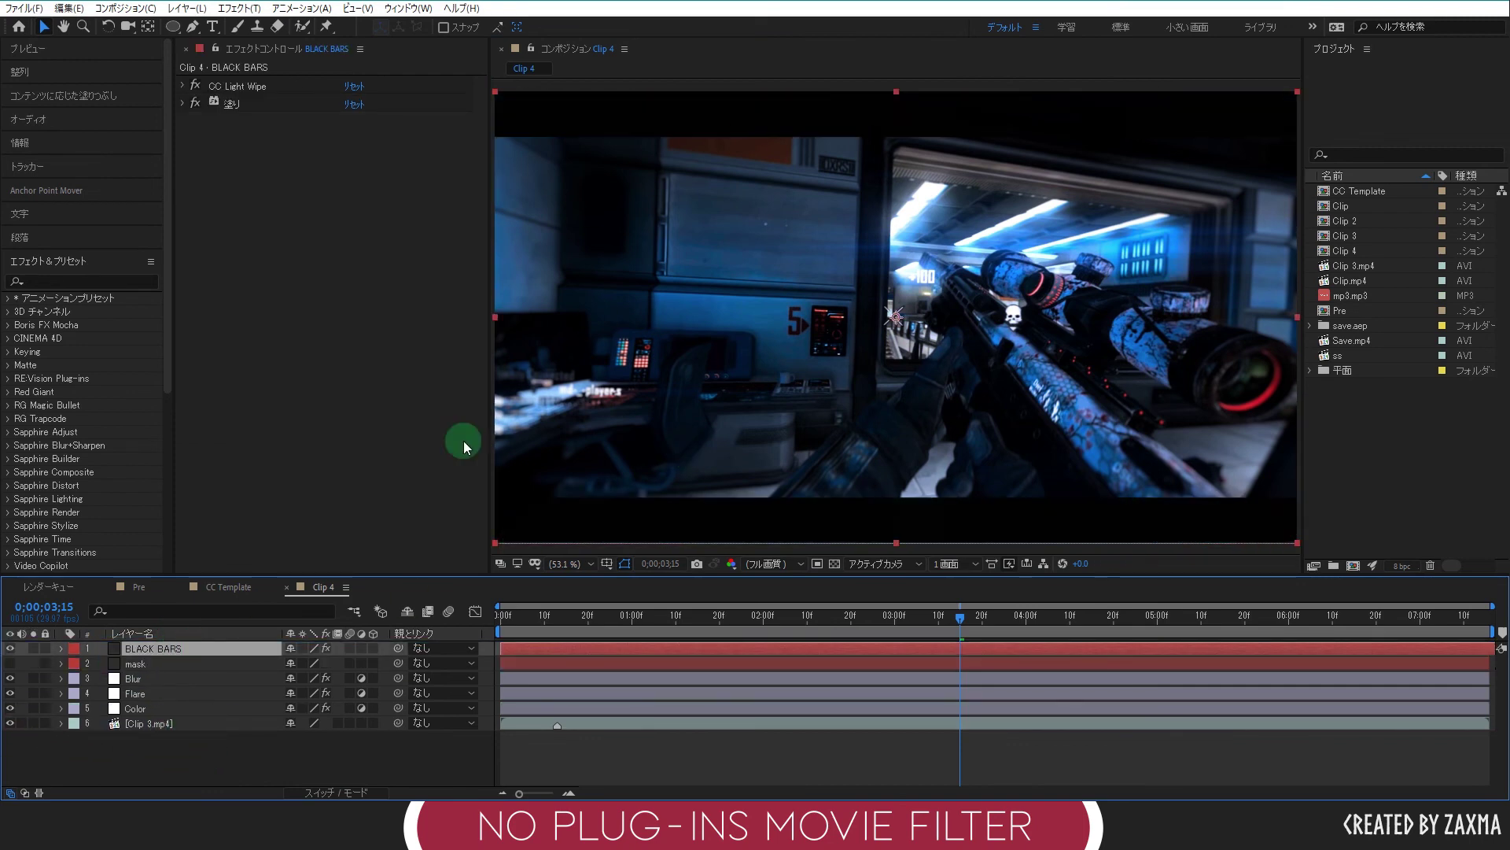
mouse_move(952, 617)
mouse_down()
mouse_move(765, 618)
mouse_move(834, 618)
mouse_move(800, 618)
mouse_up()
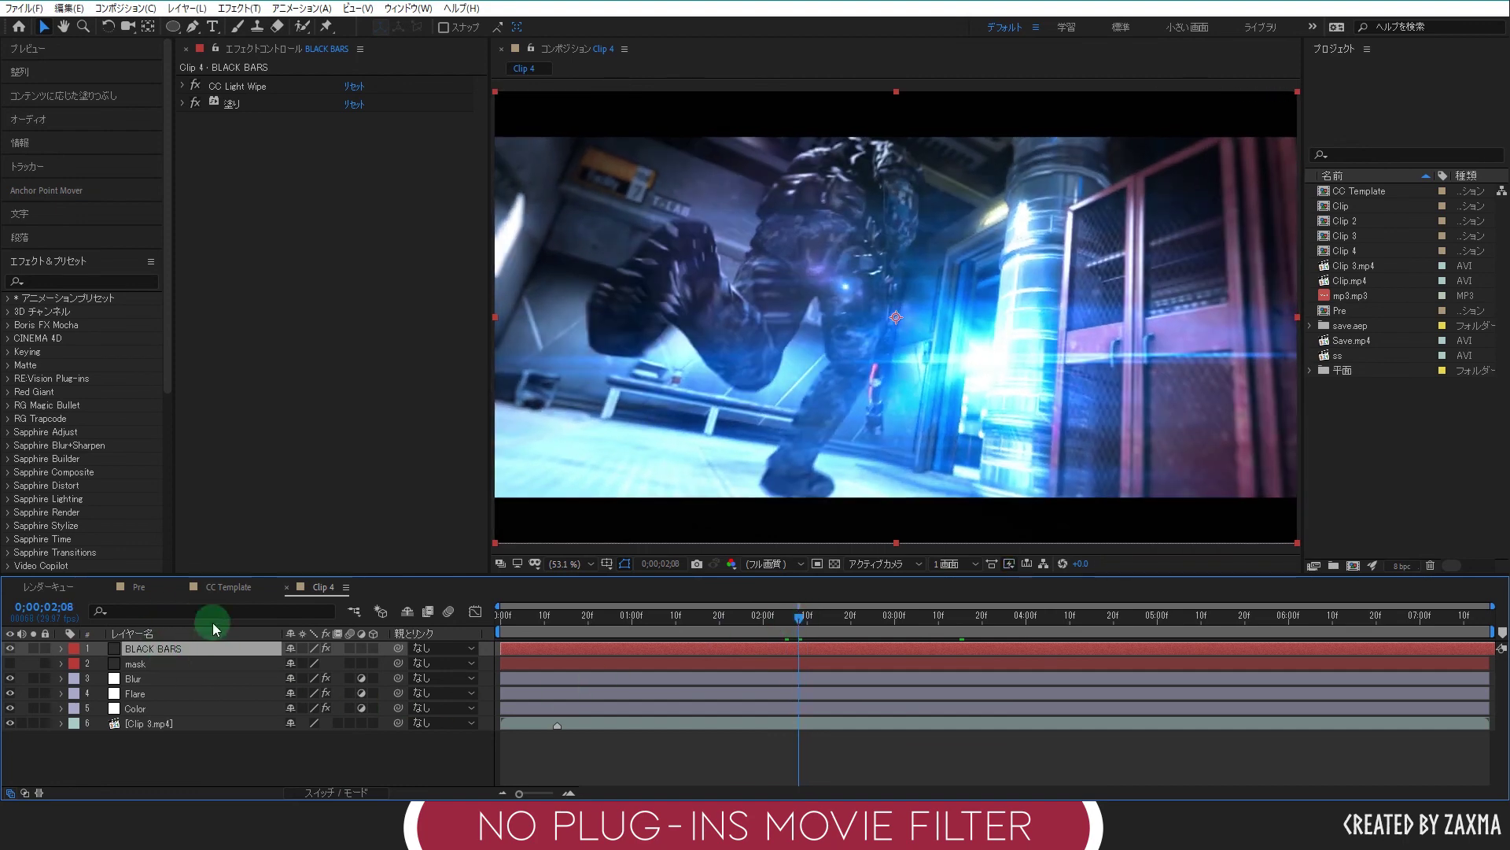
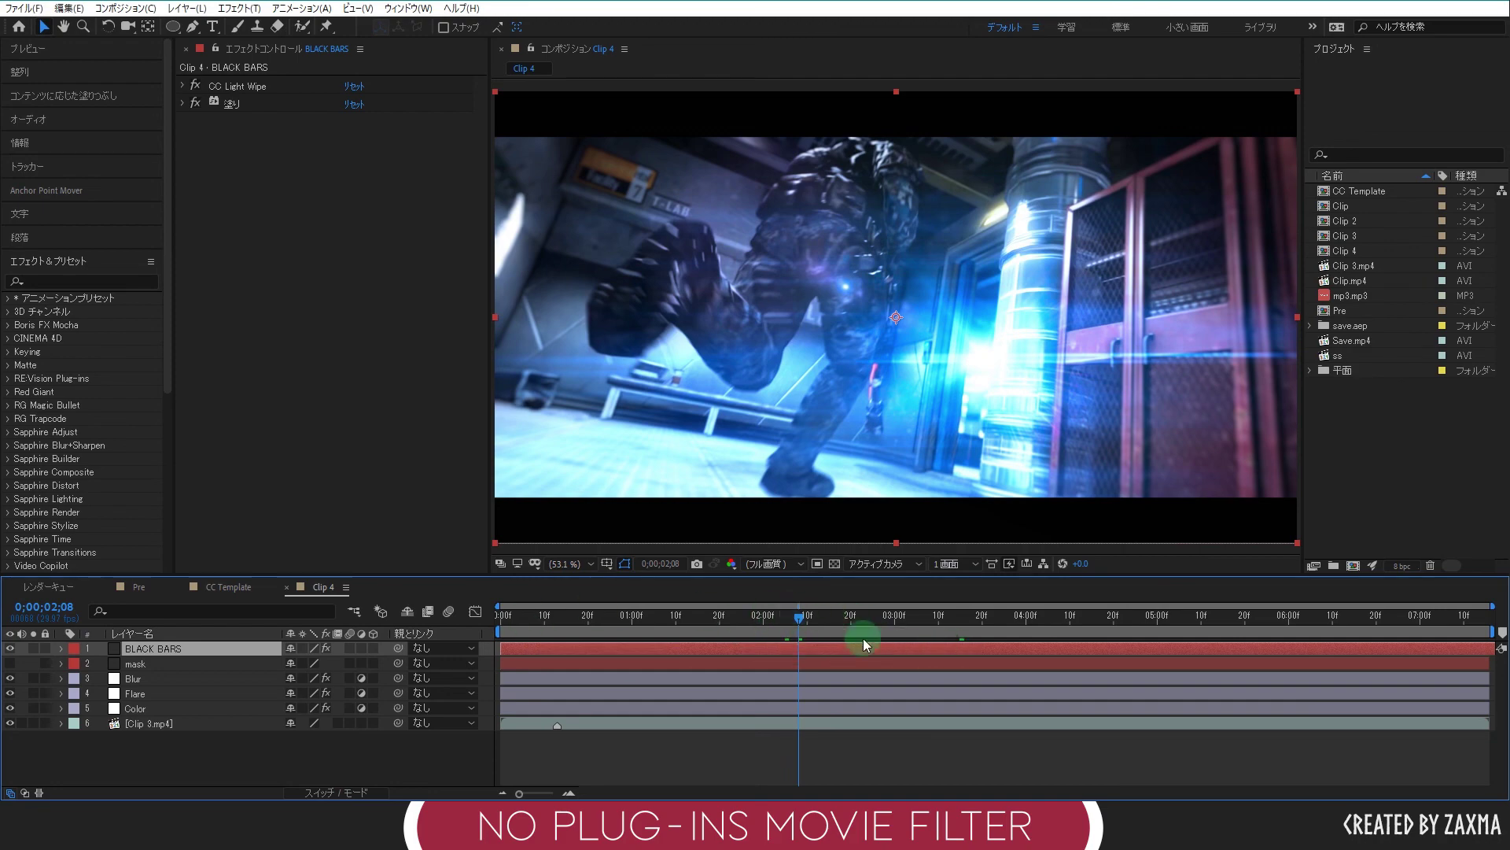
Hide the BLACK BARS layer in Clip 4 and scrub the playhead to preview the full-frame gameplay.
mouse_move(812, 619)
mouse_down()
mouse_move(717, 628)
mouse_move(968, 616)
mouse_up()
click(11, 647)
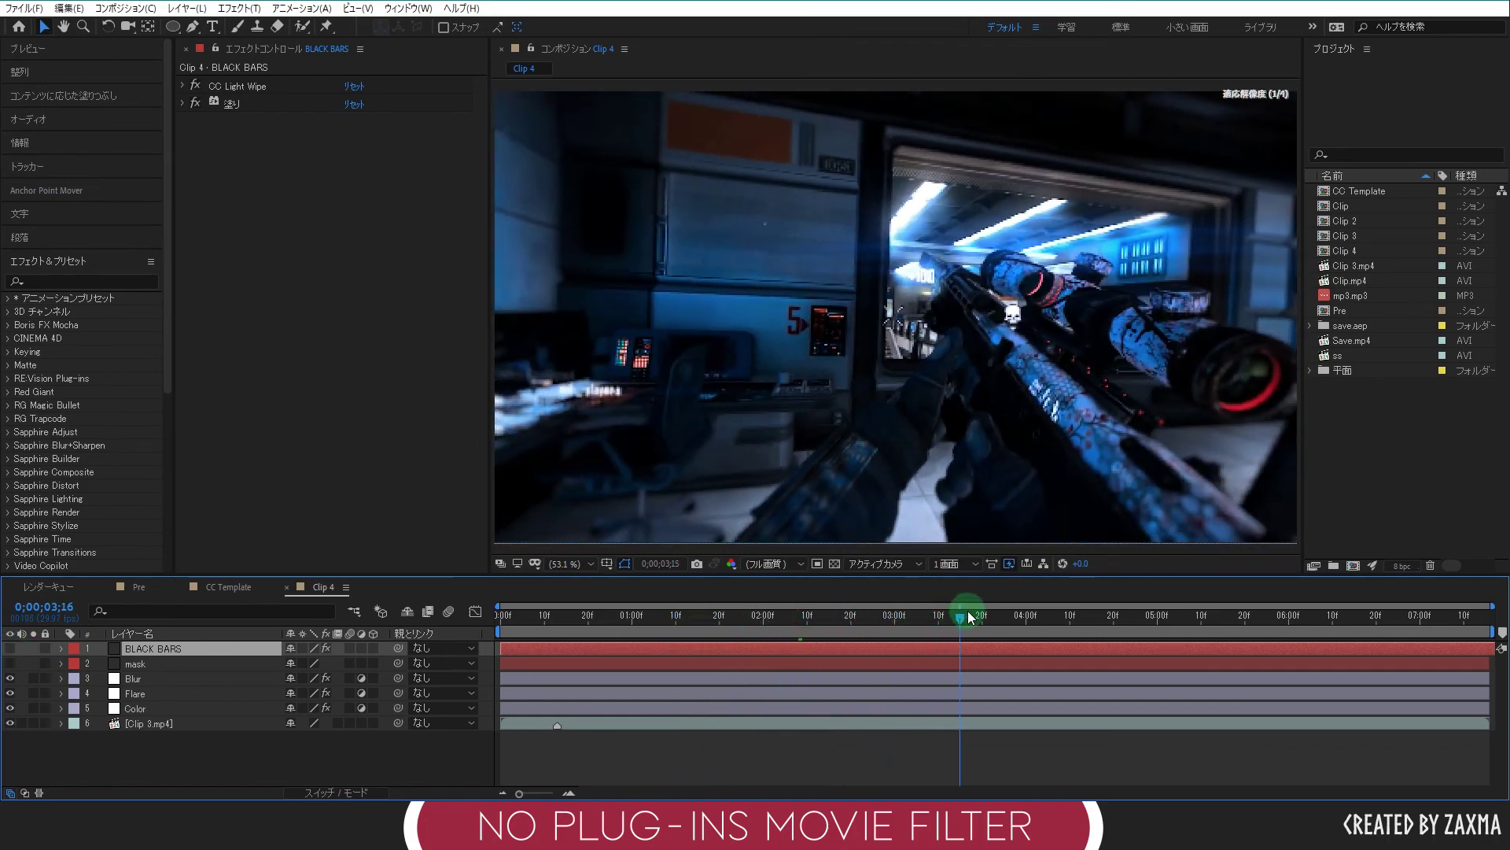
click(696, 563)
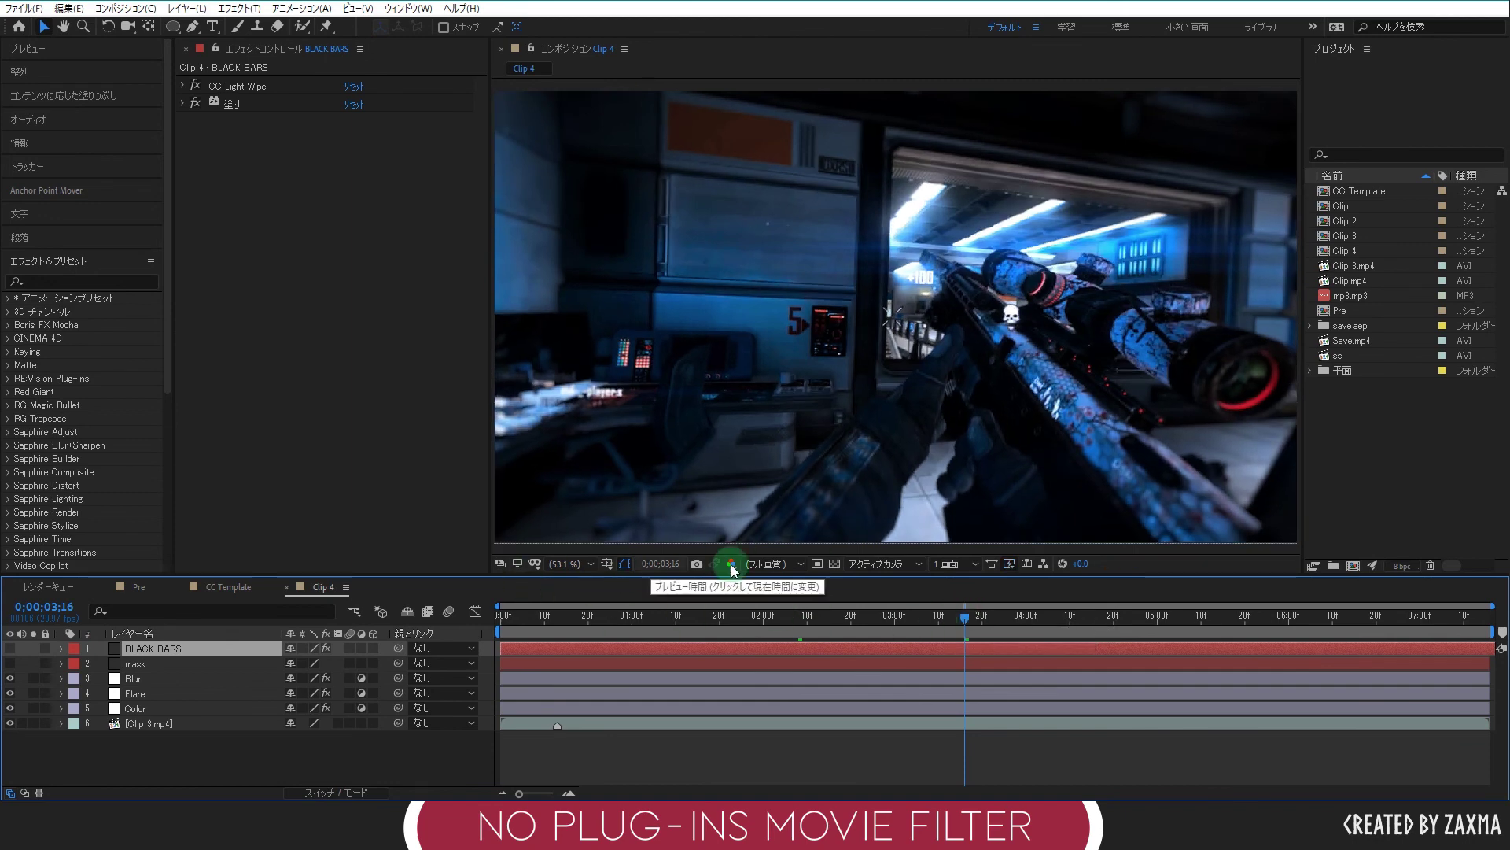